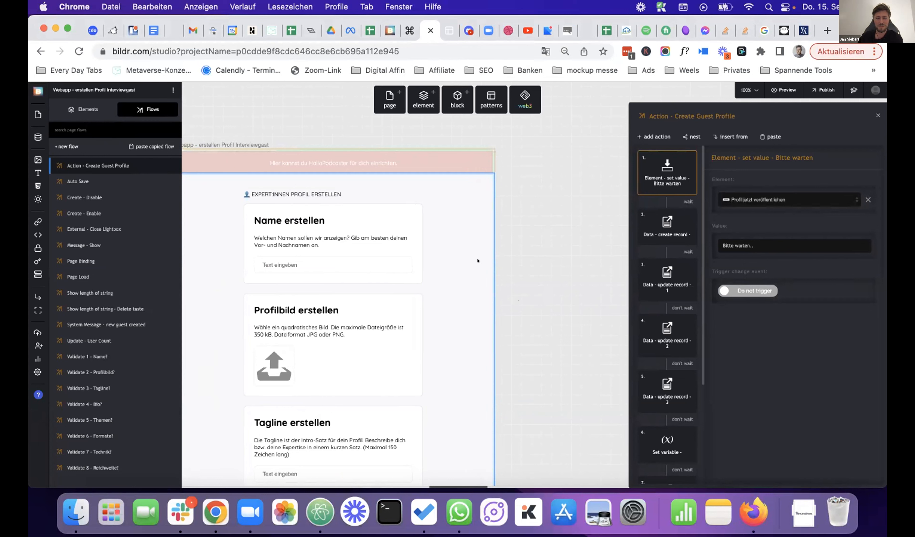
# - Inspect the Page Binding flow step that sets the countGuests variable
pyautogui.hscroll(-2, 477, 261)
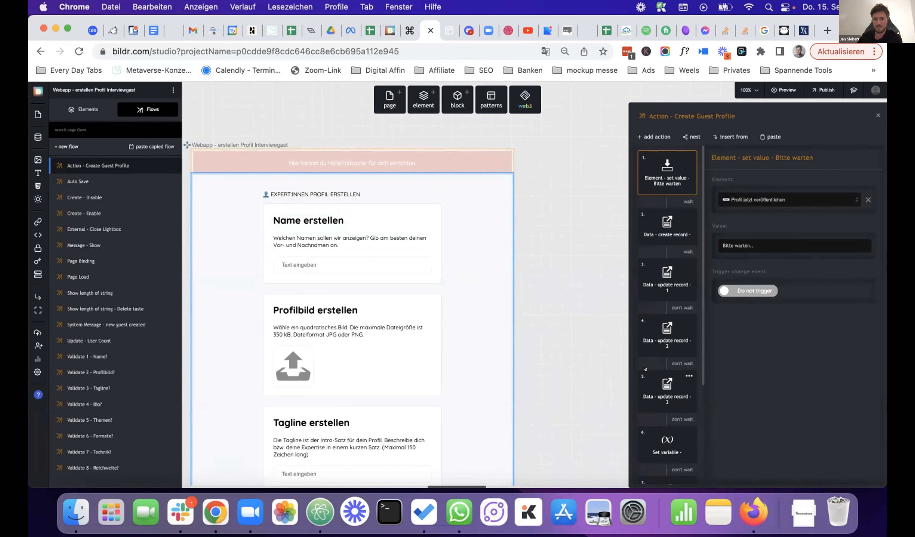
pyautogui.scroll(-3, 646, 367)
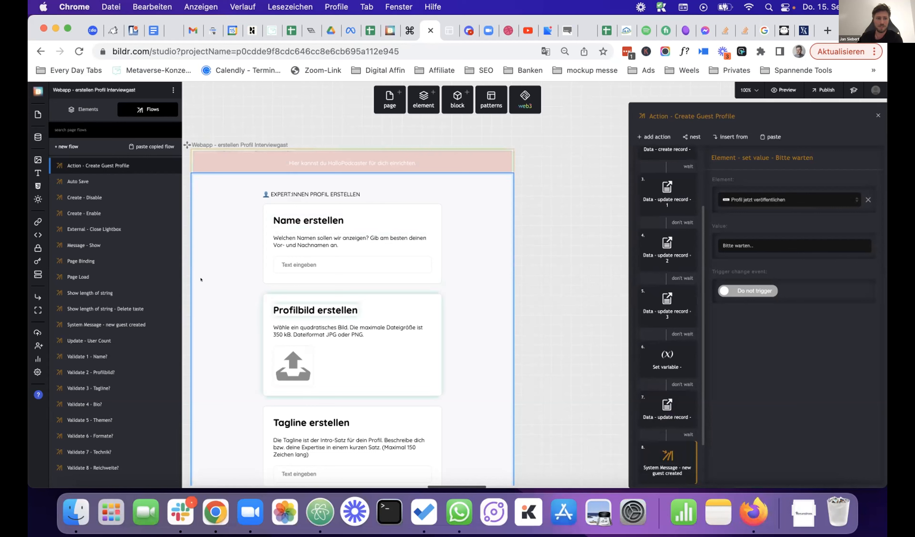
pyautogui.click(108, 255)
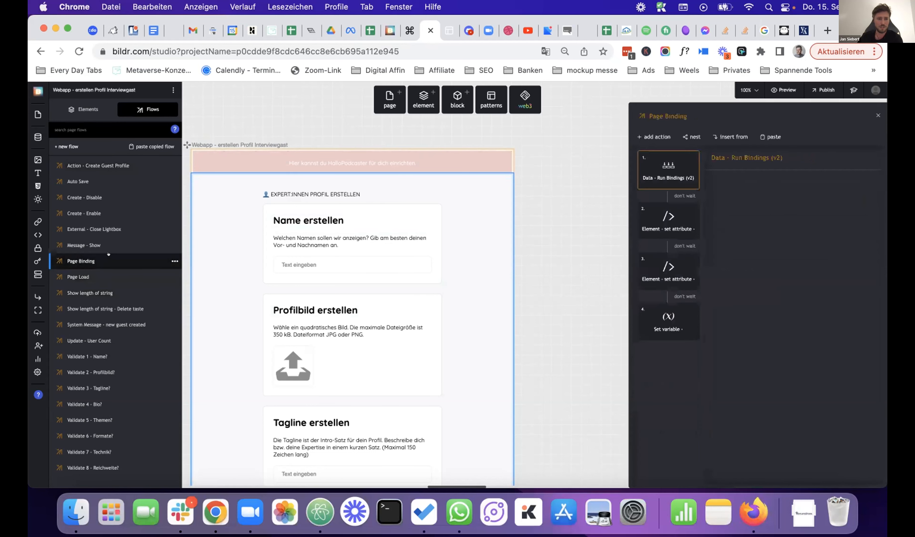
pyautogui.click(652, 321)
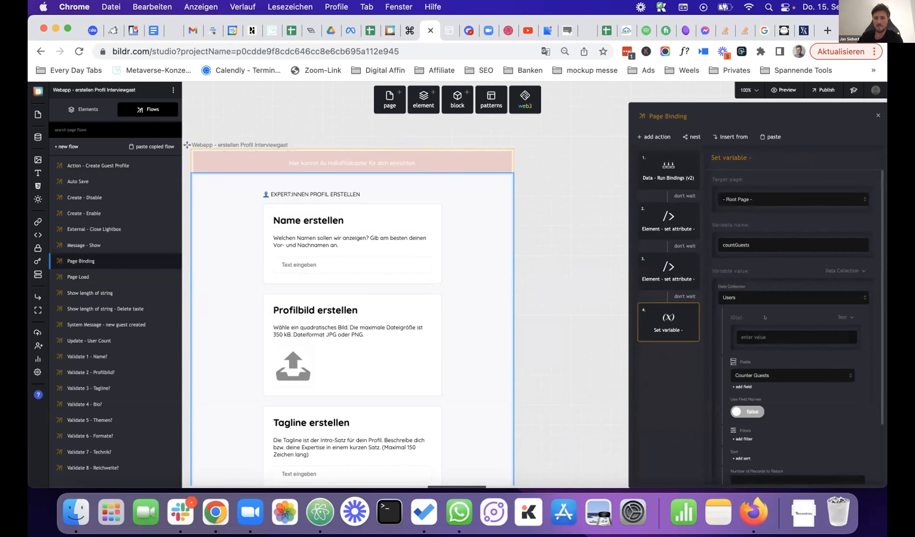
pyautogui.scroll(-1, 764, 317)
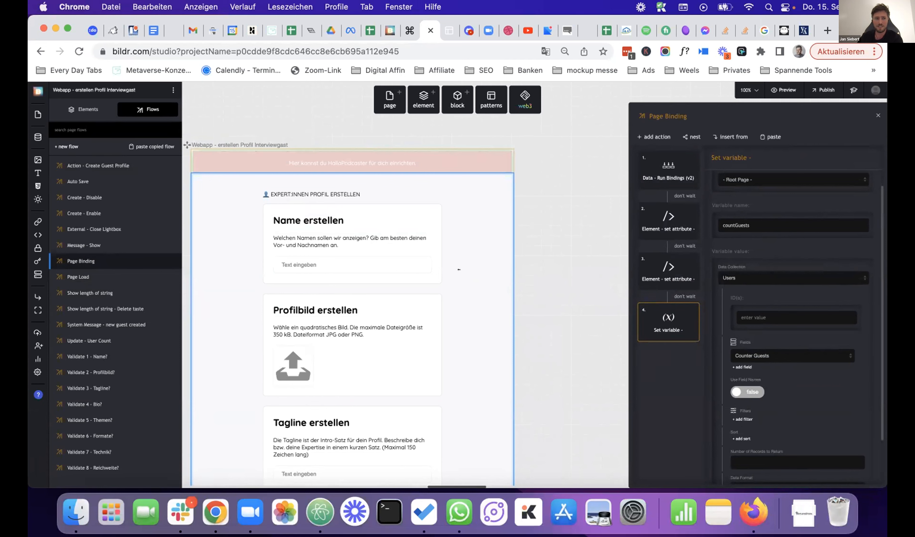
# - Review the newCountGuests and Counter Guests steps of Create Guest Profile, then list data collections
pyautogui.click(128, 162)
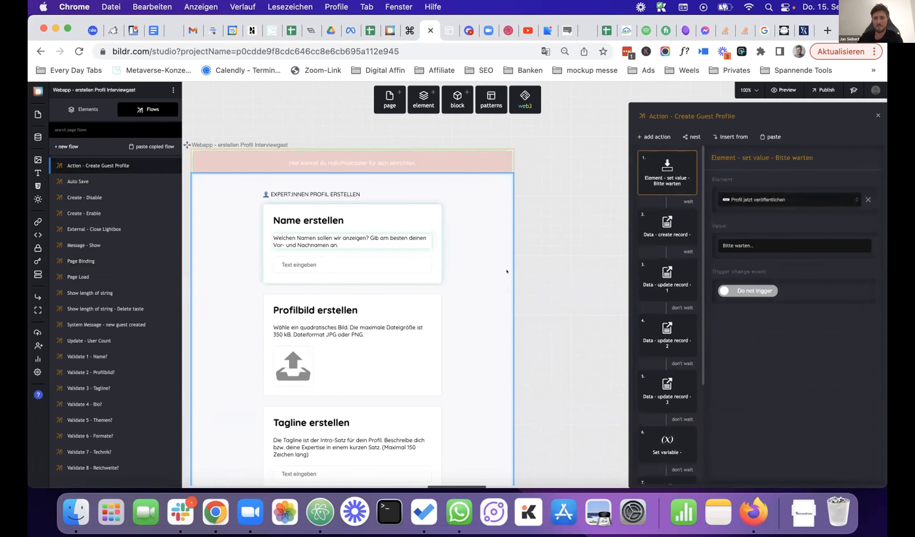
pyautogui.scroll(-5, 659, 309)
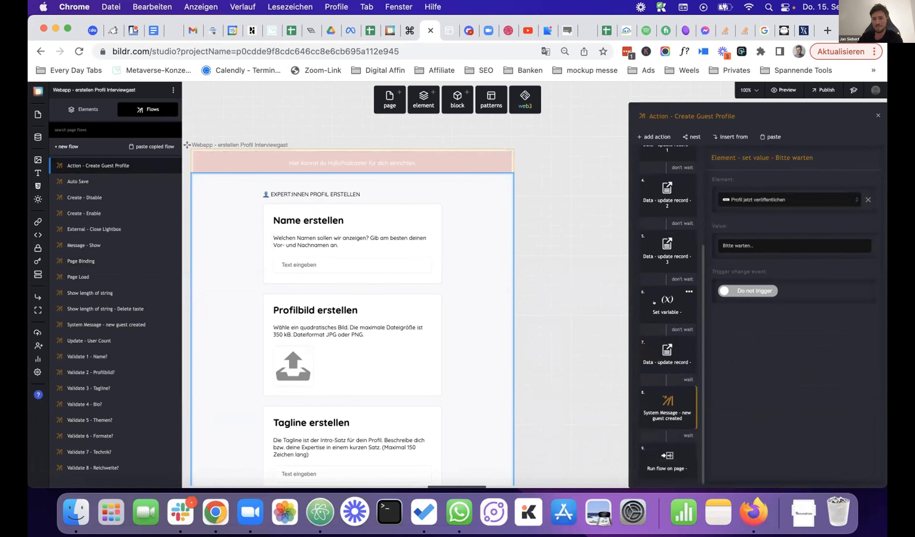
pyautogui.click(654, 303)
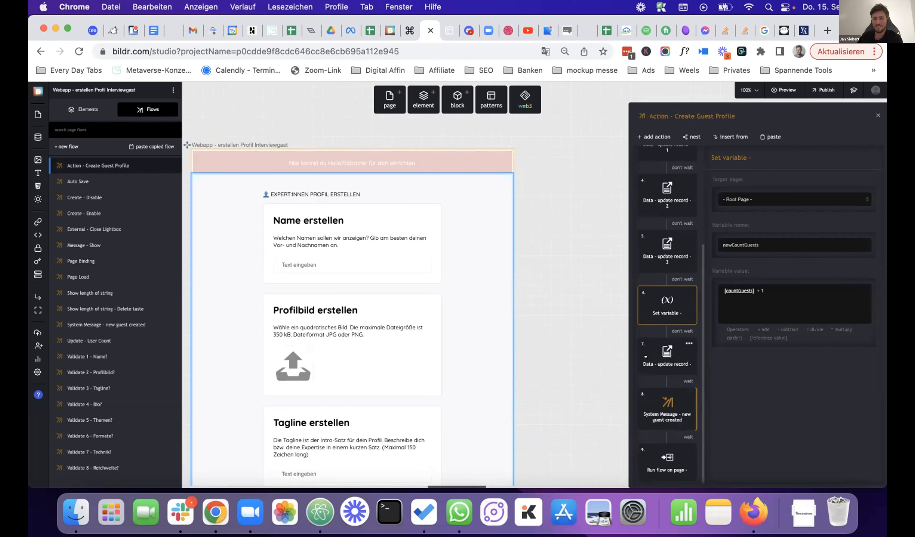
pyautogui.click(655, 350)
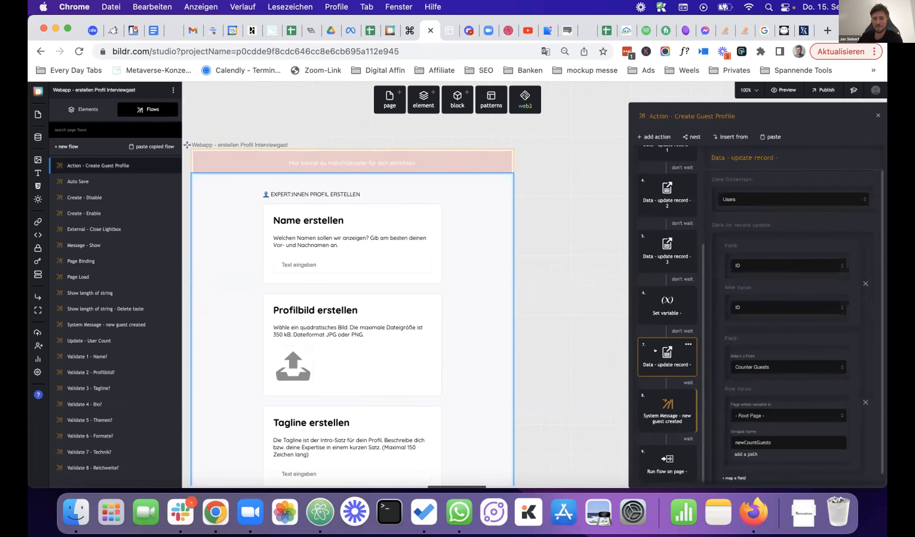
pyautogui.scroll(-1, 756, 327)
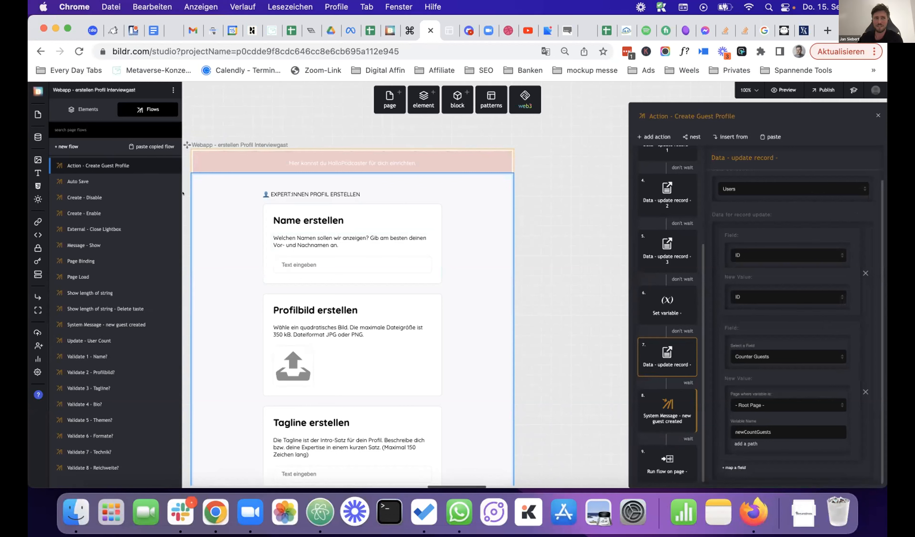
pyautogui.click(33, 131)
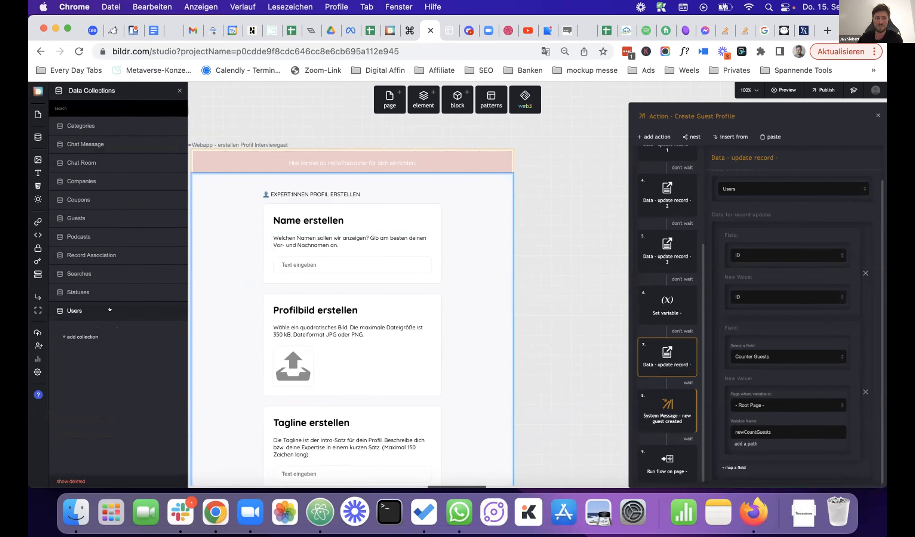
pyautogui.click(167, 304)
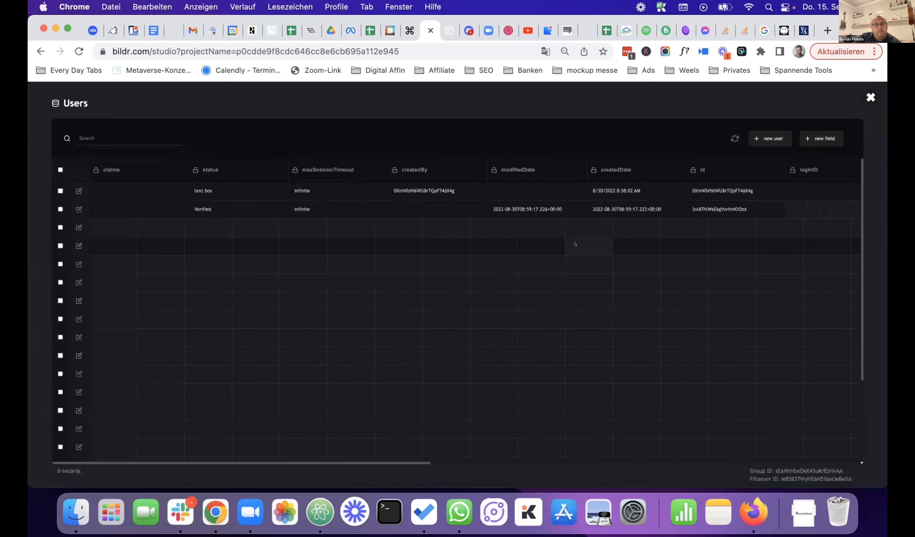
pyautogui.hscroll(10, 641, 243)
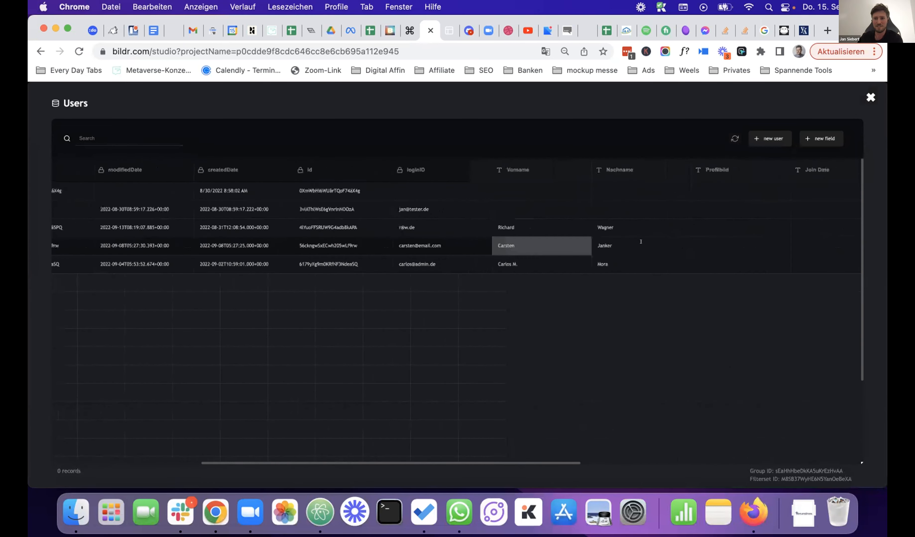
pyautogui.hscroll(10, 640, 242)
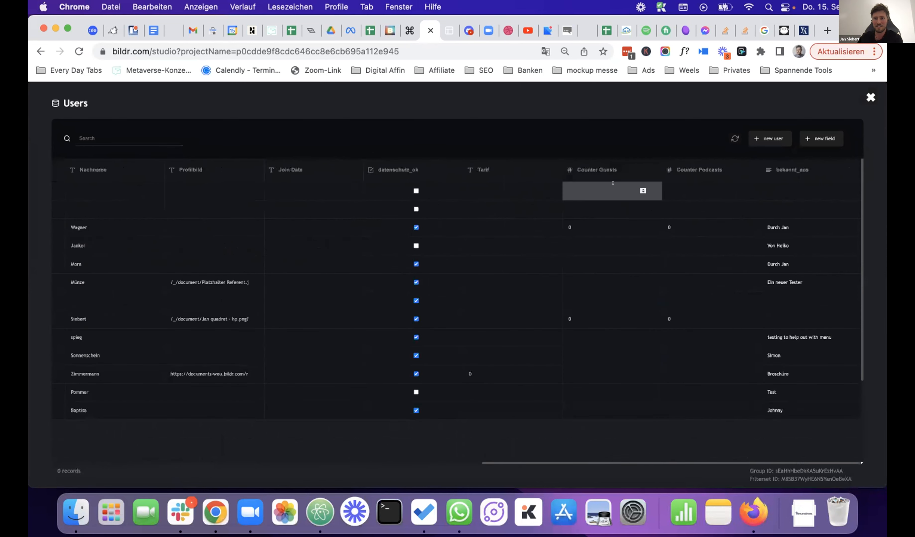
pyautogui.click(598, 228)
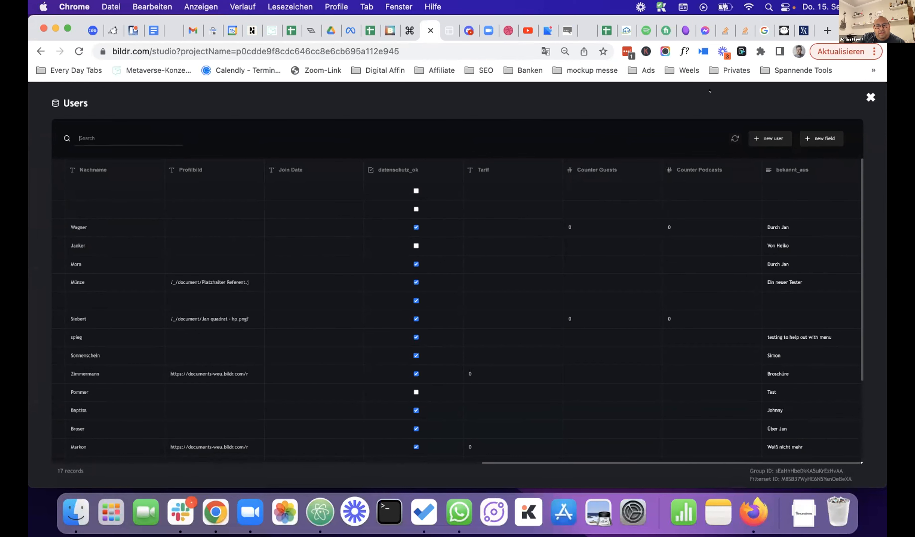
pyautogui.click(870, 97)
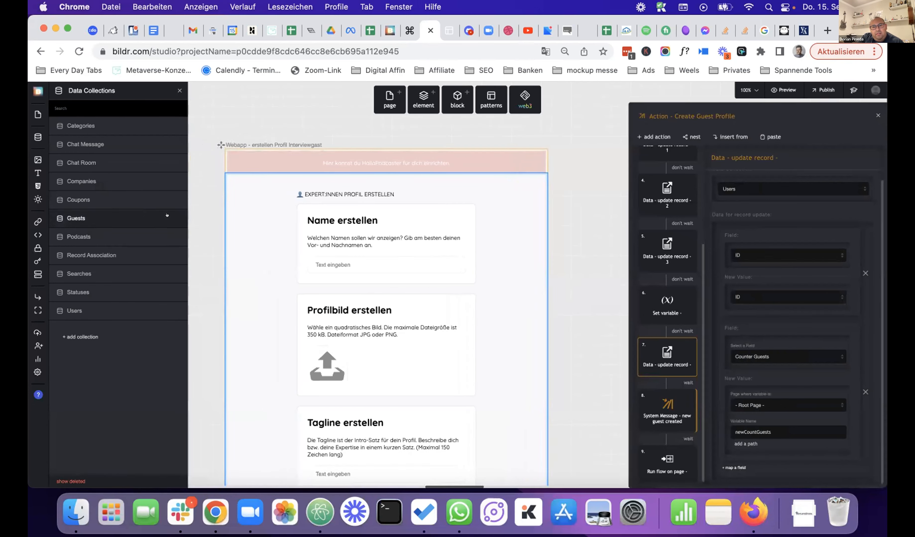
# - Open step 6, which sets newCountGuests to countGuests + 1, and bring up its options
pyautogui.click(654, 301)
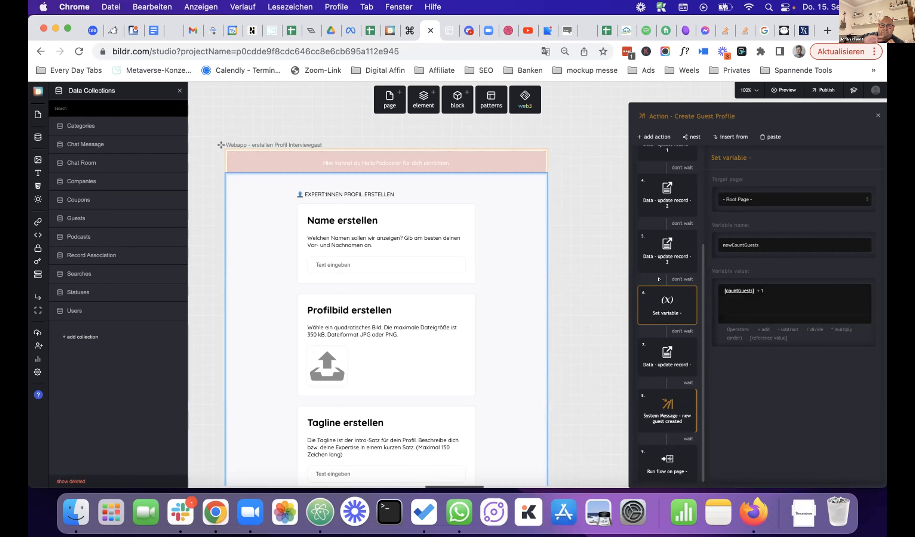
pyautogui.scroll(-1, 653, 302)
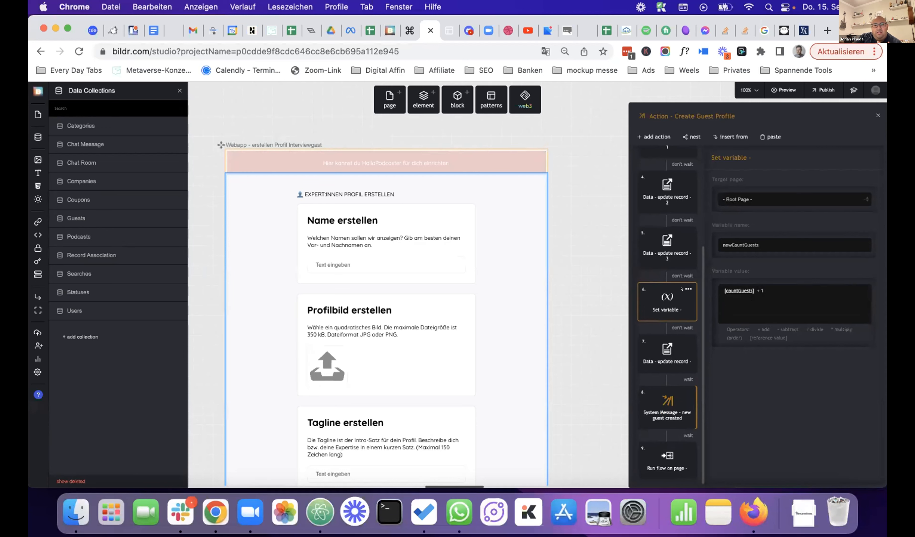
pyautogui.click(687, 288)
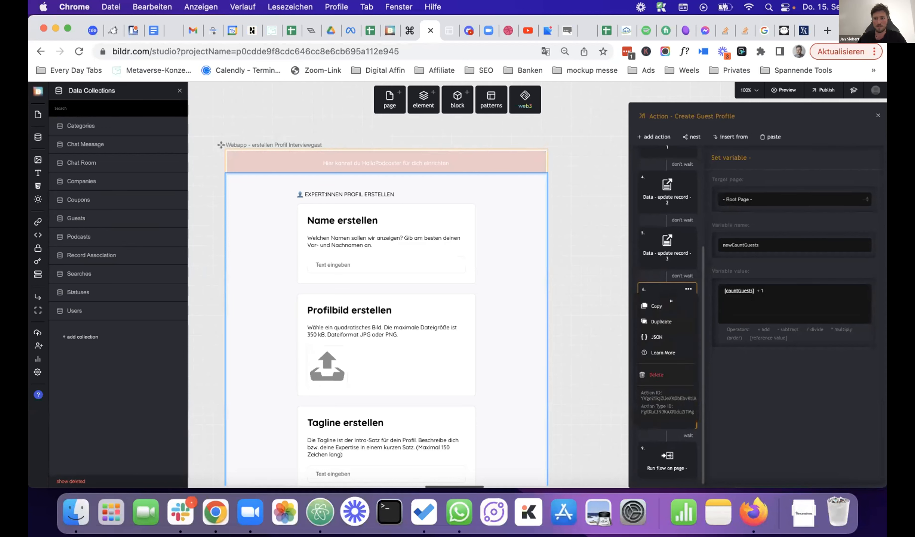
# - Duplicate the newCountGuests Set variable step, move the copy above the original, and select it
pyautogui.click(664, 320)
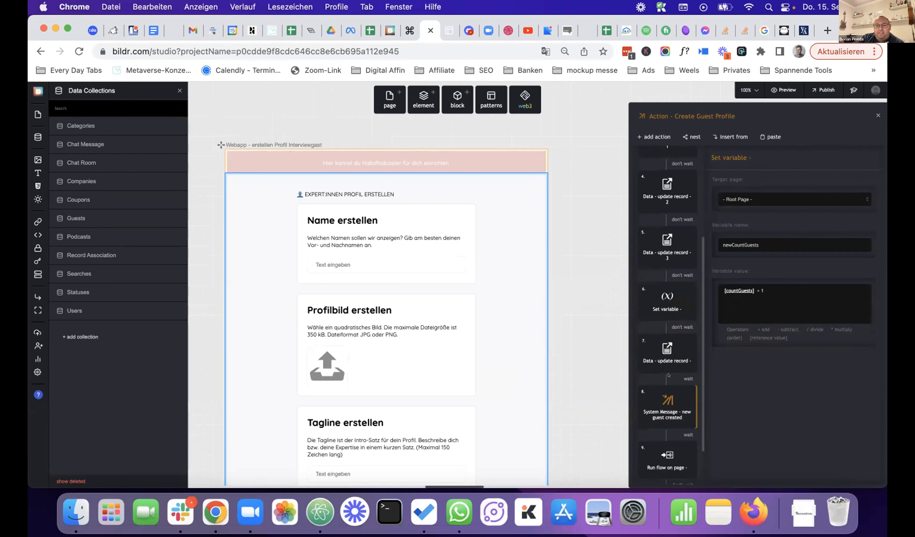
pyautogui.scroll(-3, 668, 375)
pyautogui.moveTo(654, 451); pyautogui.dragTo(661, 218)
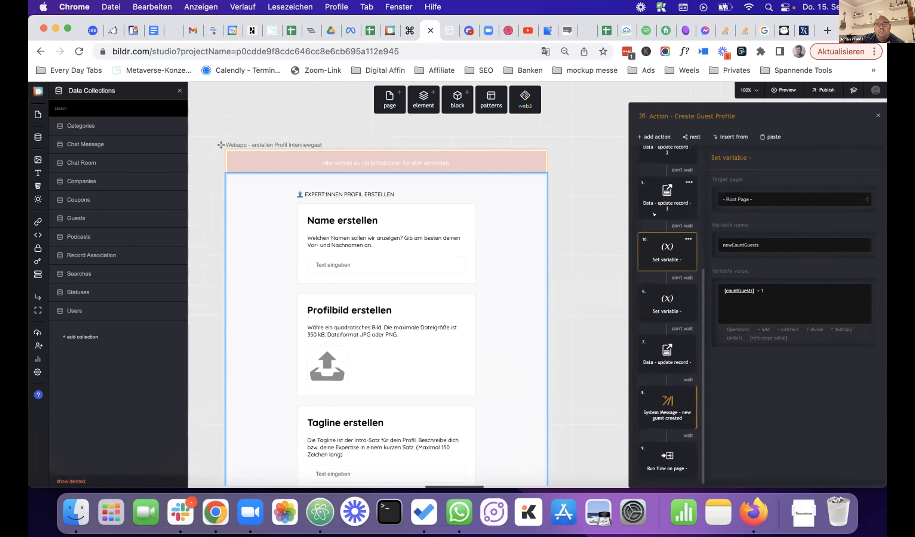
pyautogui.click(655, 244)
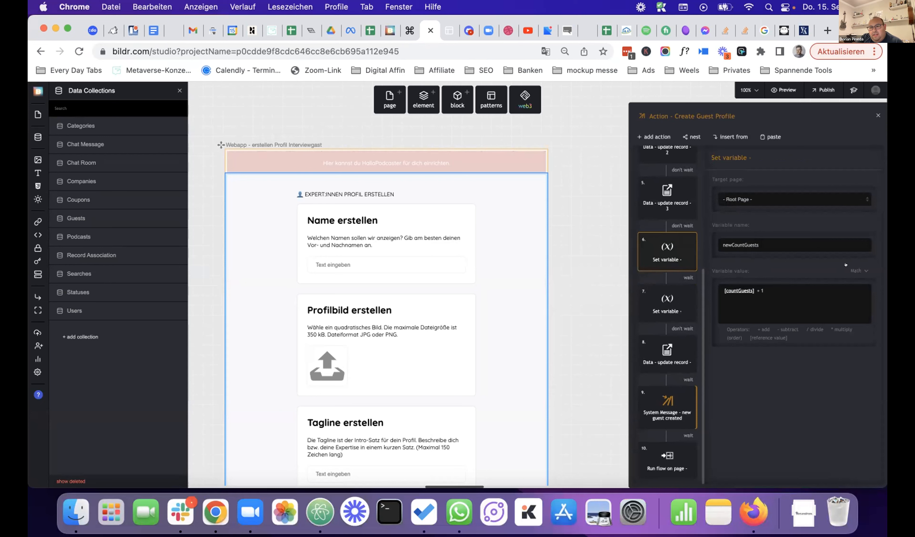
# - Set step 6's variable value to the Guests collection's ID field and add a filter
pyautogui.click(850, 271)
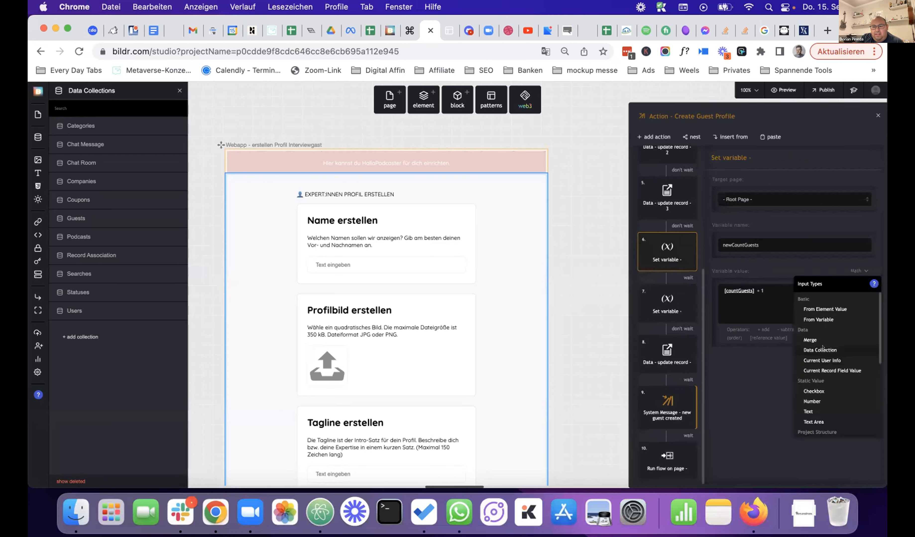
pyautogui.click(815, 349)
pyautogui.click(778, 295)
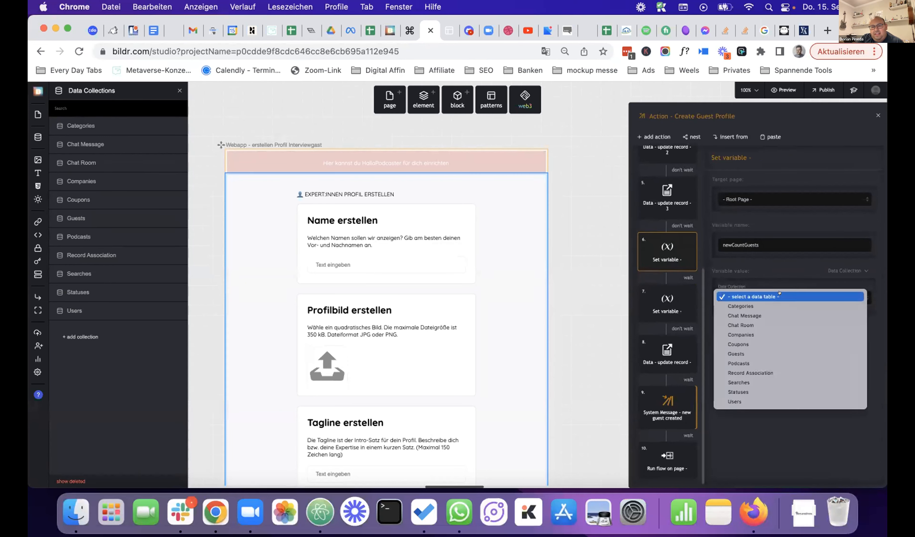
pyautogui.click(768, 349)
pyautogui.scroll(-3, 783, 317)
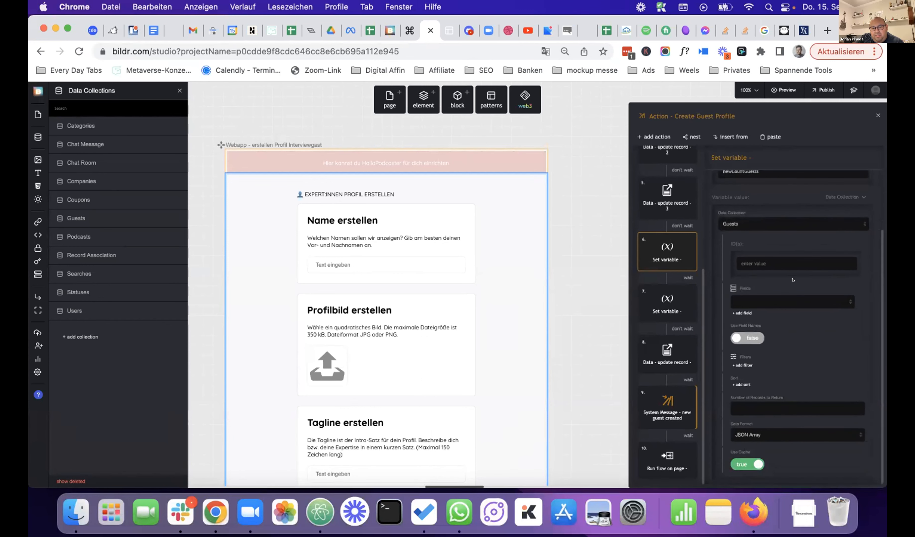
pyautogui.click(777, 301)
pyautogui.click(775, 321)
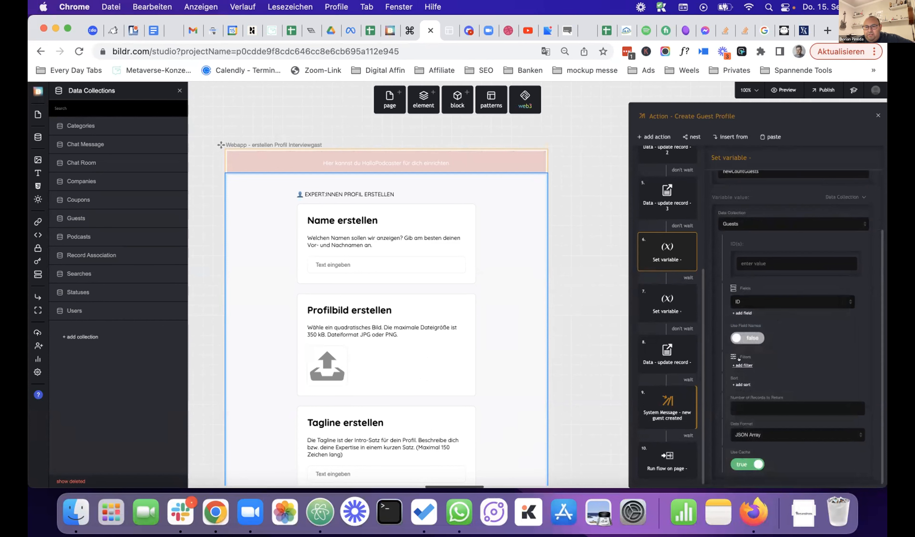
pyautogui.click(742, 365)
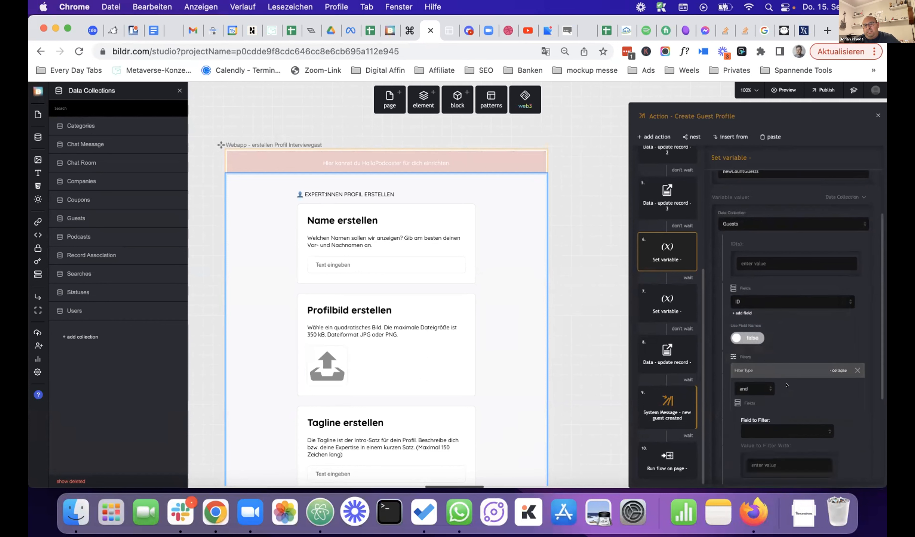
# - Filter the Guests lookup so User ID equals the current user's ID
pyautogui.scroll(-3, 787, 366)
pyautogui.click(787, 349)
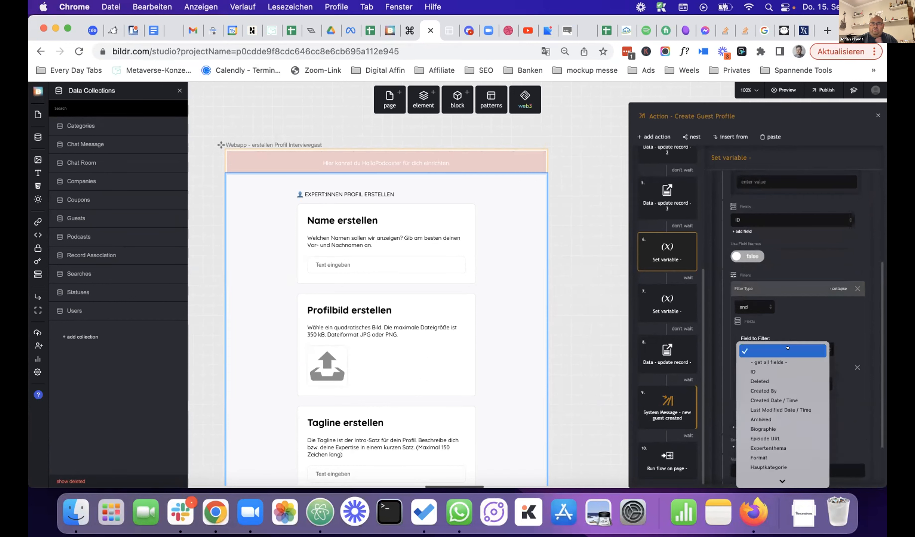
pyautogui.click(786, 371)
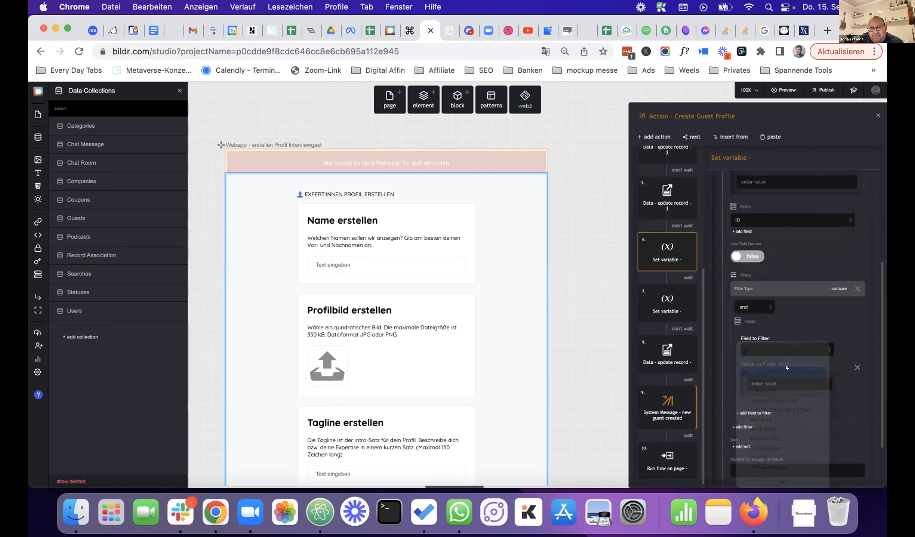
pyautogui.click(803, 384)
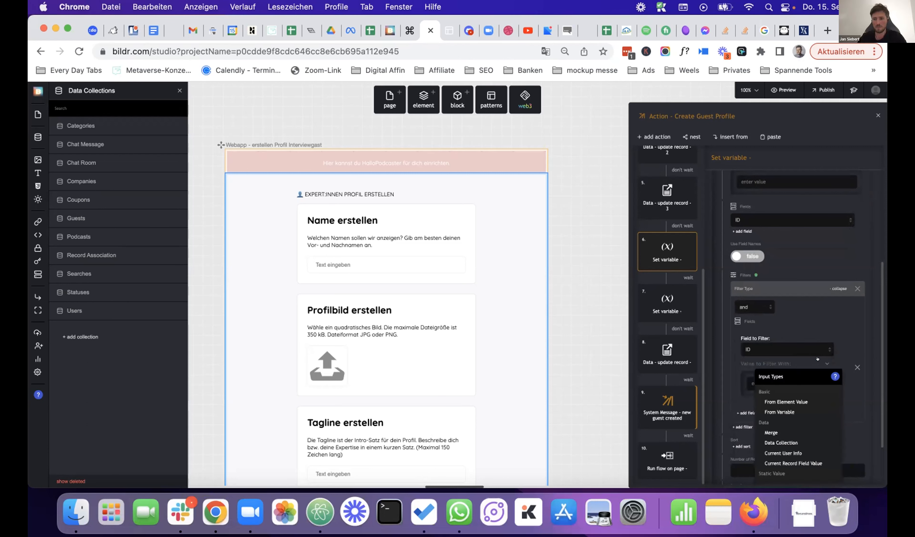
pyautogui.click(787, 444)
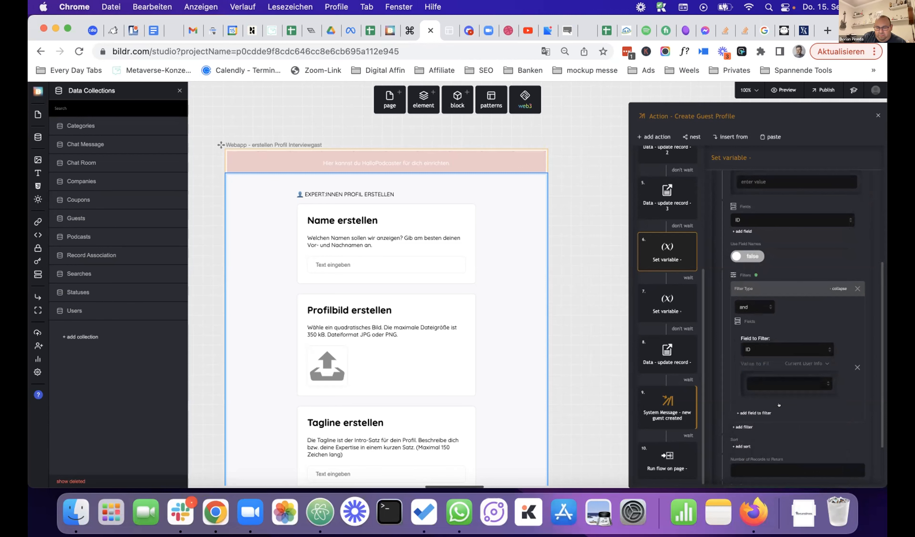
pyautogui.click(784, 384)
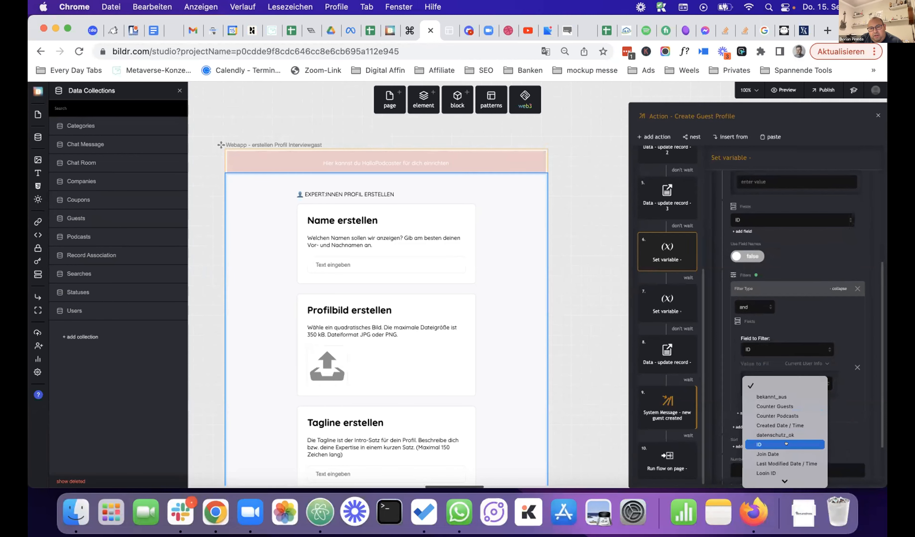
pyautogui.click(832, 358)
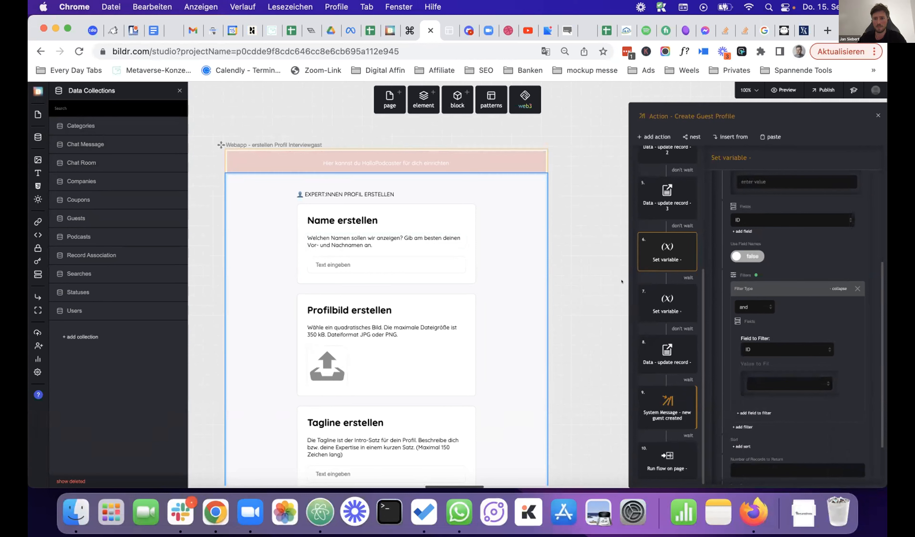
pyautogui.click(786, 347)
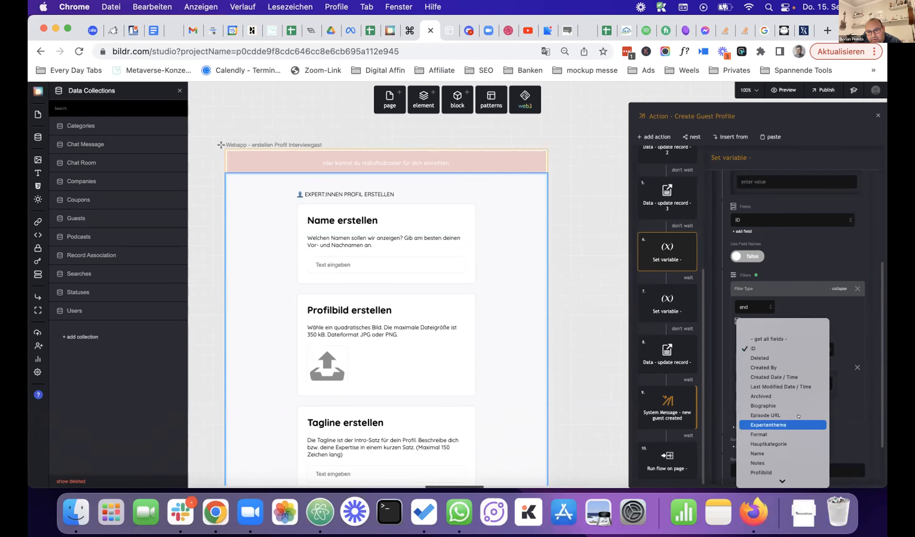
pyautogui.scroll(-3, 797, 416)
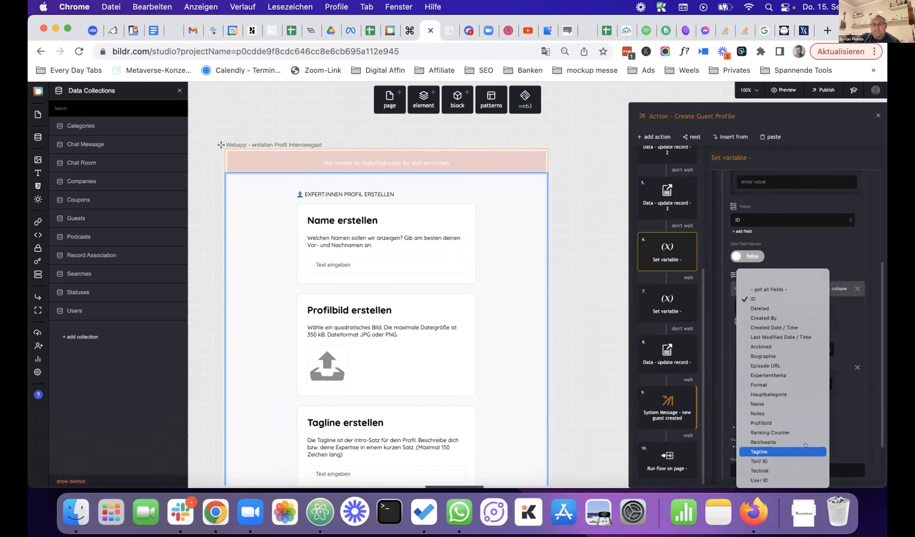
pyautogui.click(795, 474)
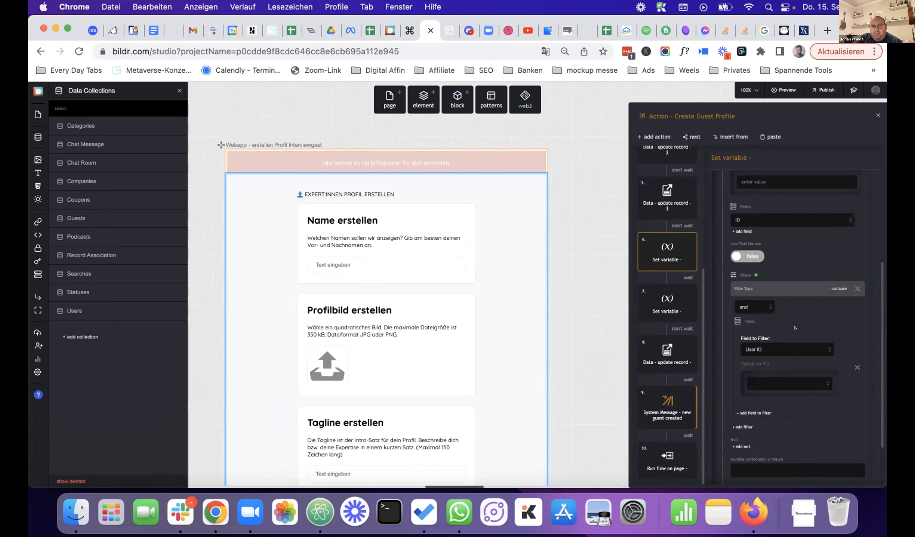
pyautogui.click(788, 384)
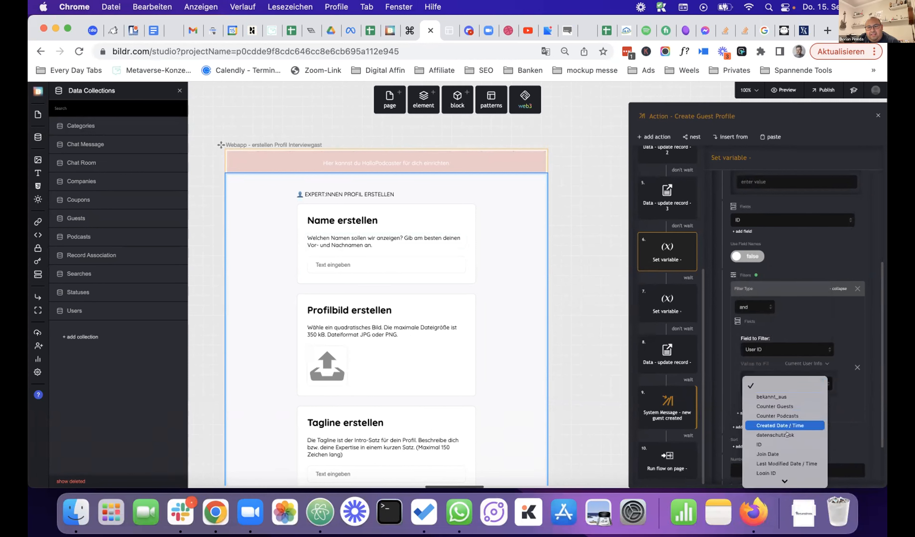
pyautogui.click(784, 444)
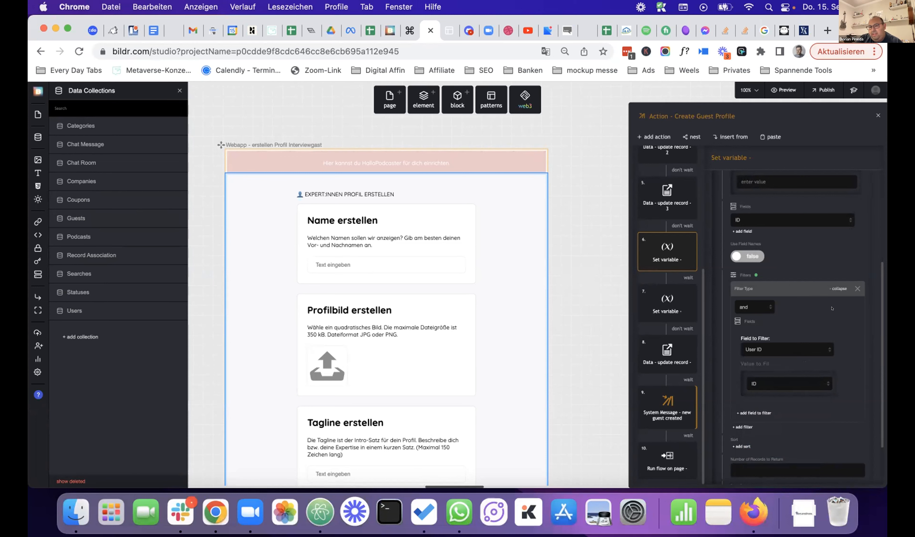
pyautogui.scroll(-3, 814, 308)
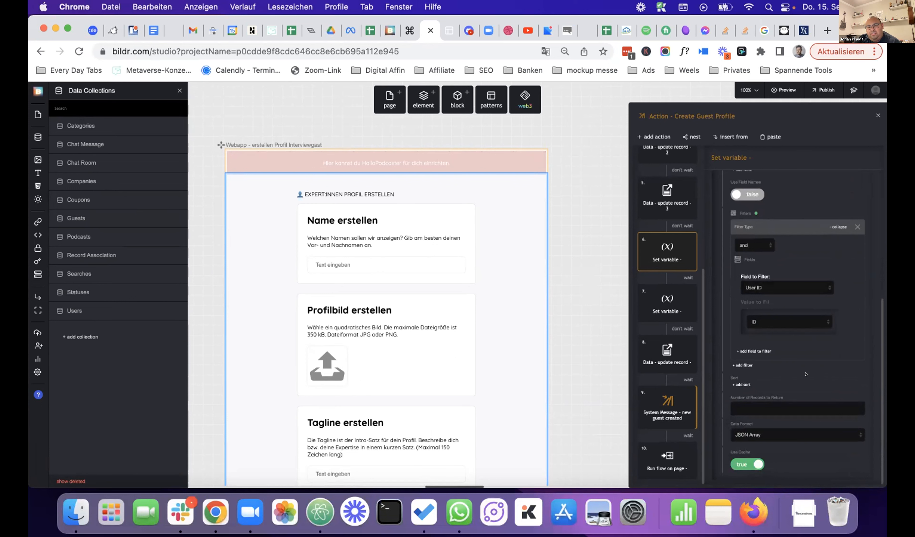
pyautogui.click(653, 301)
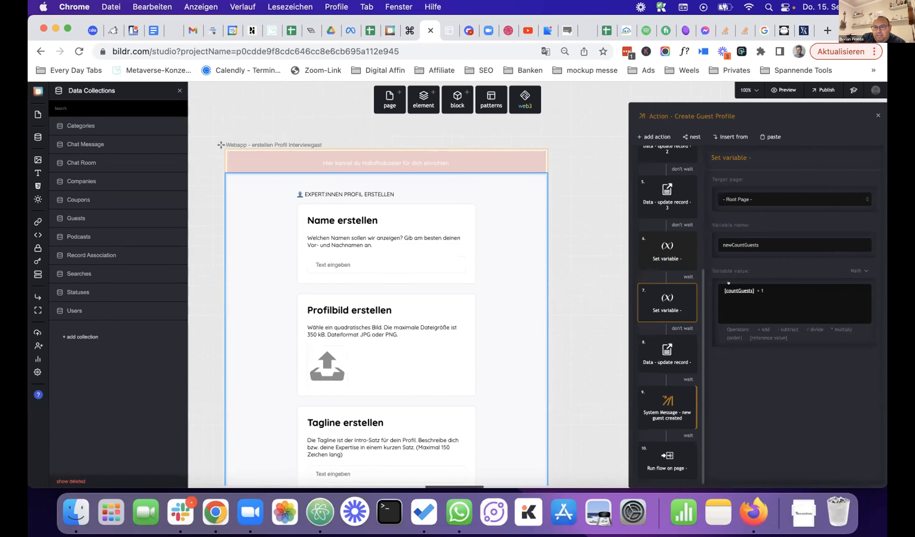
# - Rename the expression's countGuests reference to newCountGuests, making it [newCountGuests] + 1
pyautogui.click(739, 291)
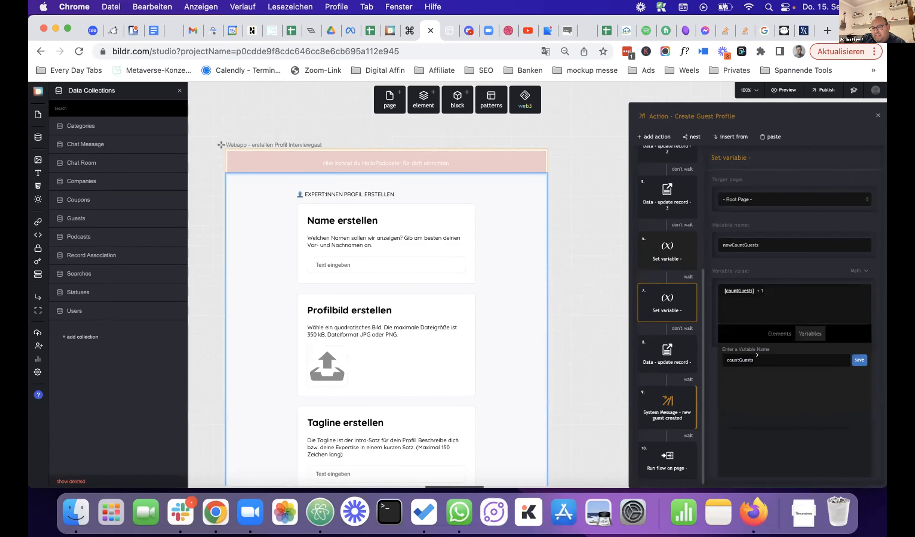
pyautogui.click(726, 360)
pyautogui.write('new')
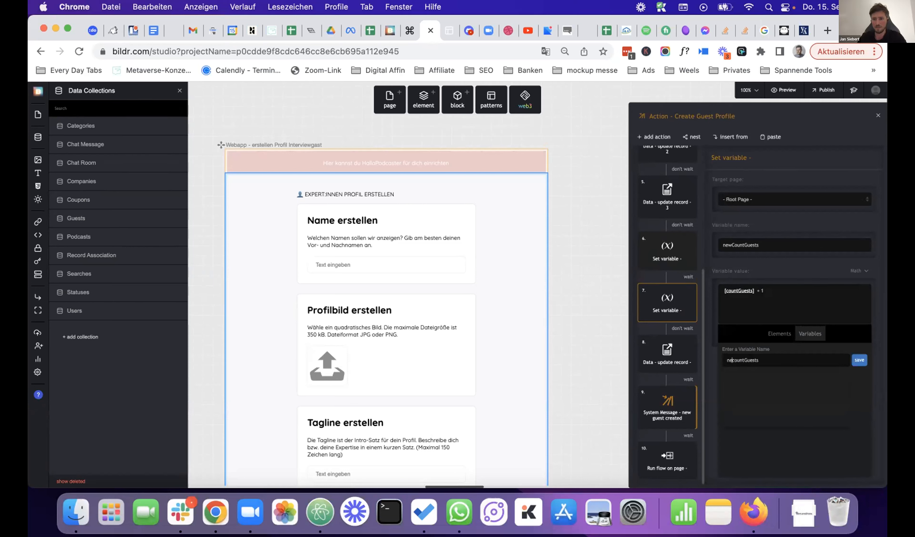
pyautogui.press('BackSpace')
pyautogui.write('C')
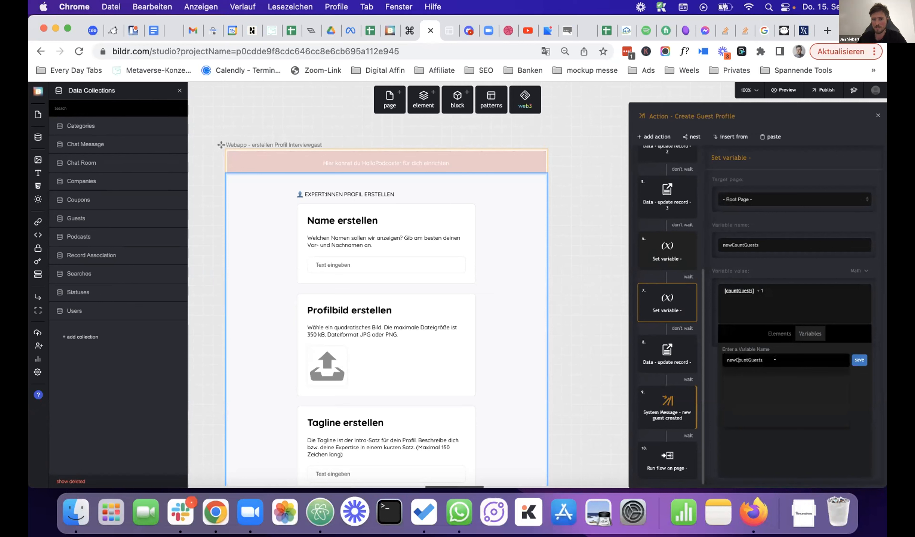
pyautogui.click(858, 361)
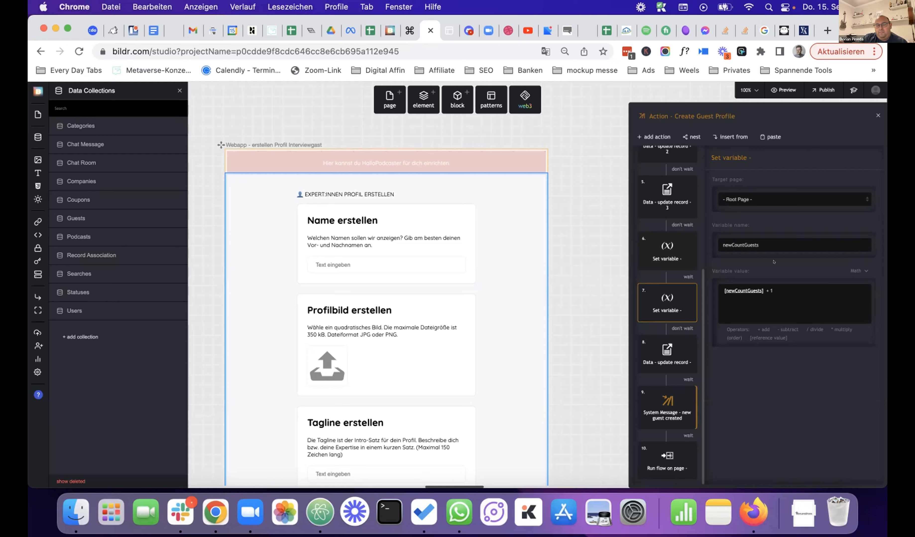
pyautogui.click(793, 288)
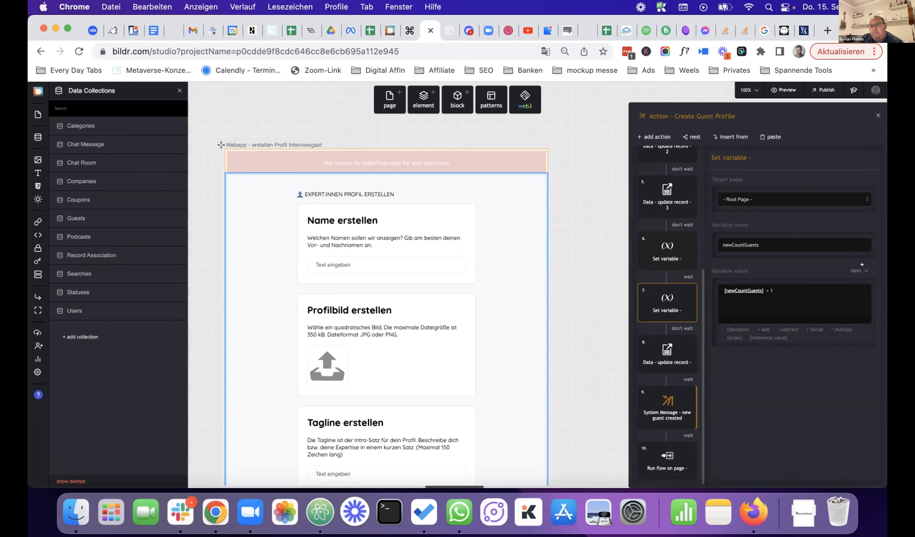
# - Switch step 7's value to From Variable newCountGuests with a length() path
pyautogui.click(859, 270)
pyautogui.click(823, 310)
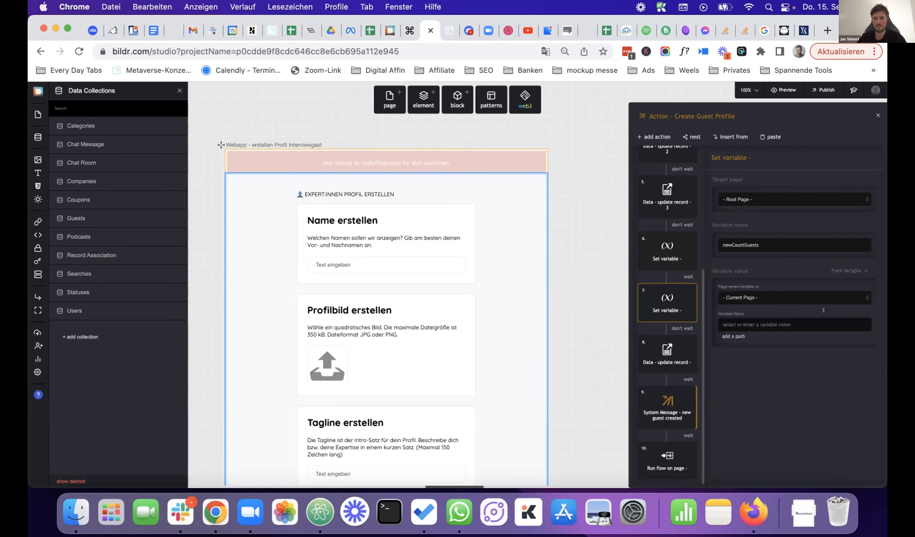
pyautogui.click(775, 319)
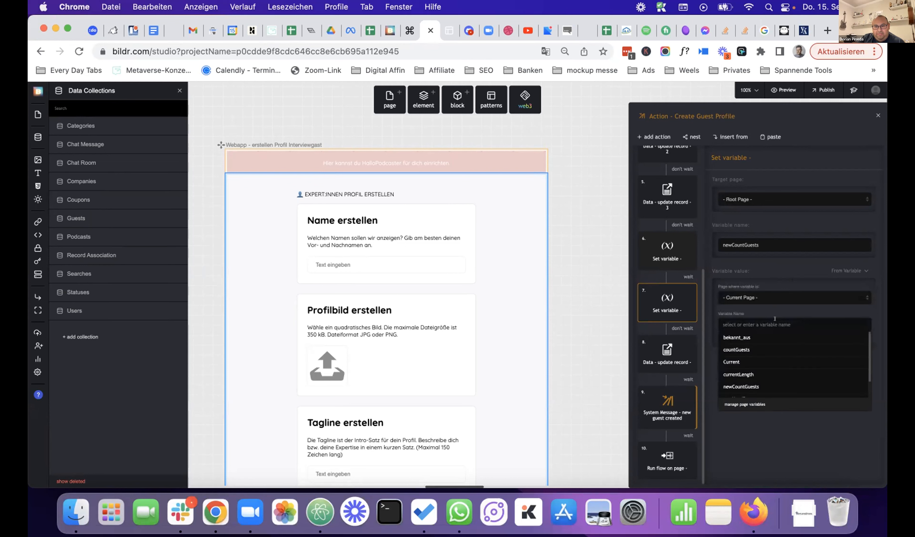
pyautogui.scroll(-2, 768, 350)
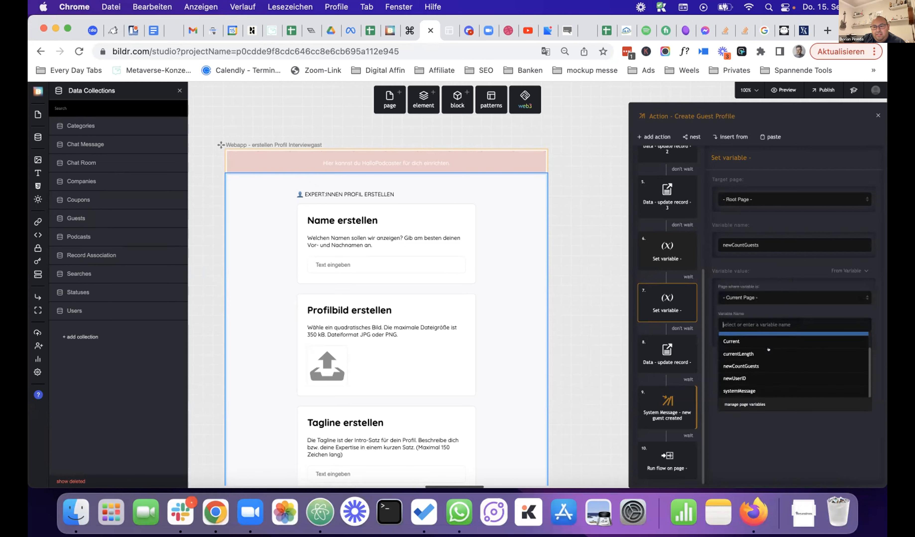
pyautogui.click(750, 366)
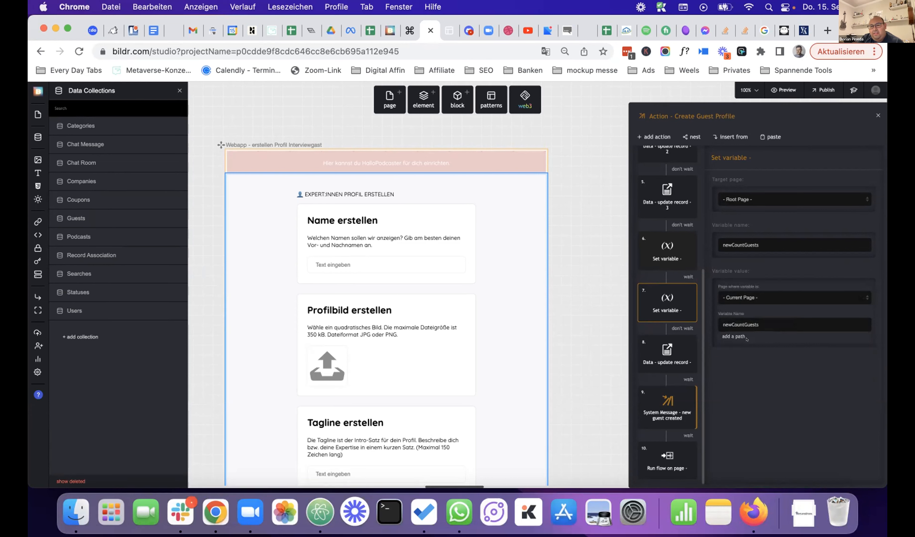
pyautogui.click(734, 336)
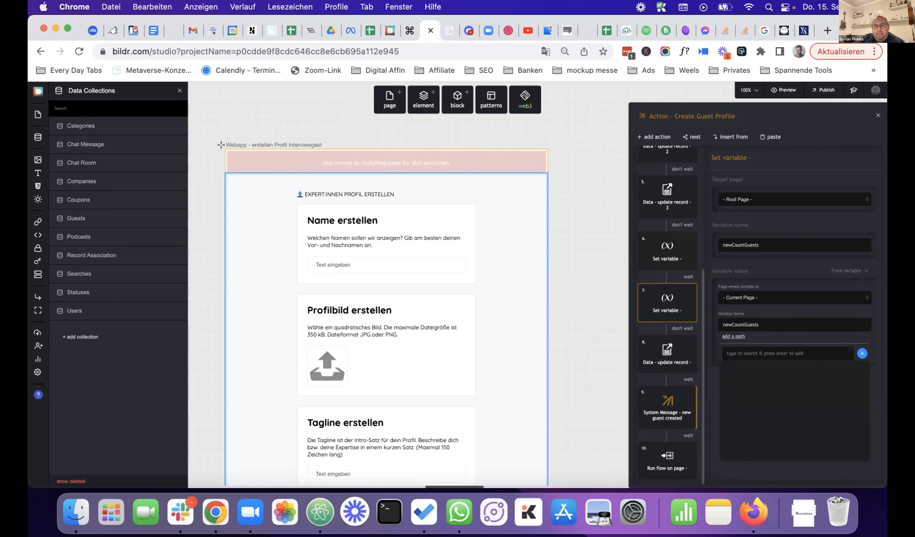
pyautogui.click(728, 353)
pyautogui.write('len')
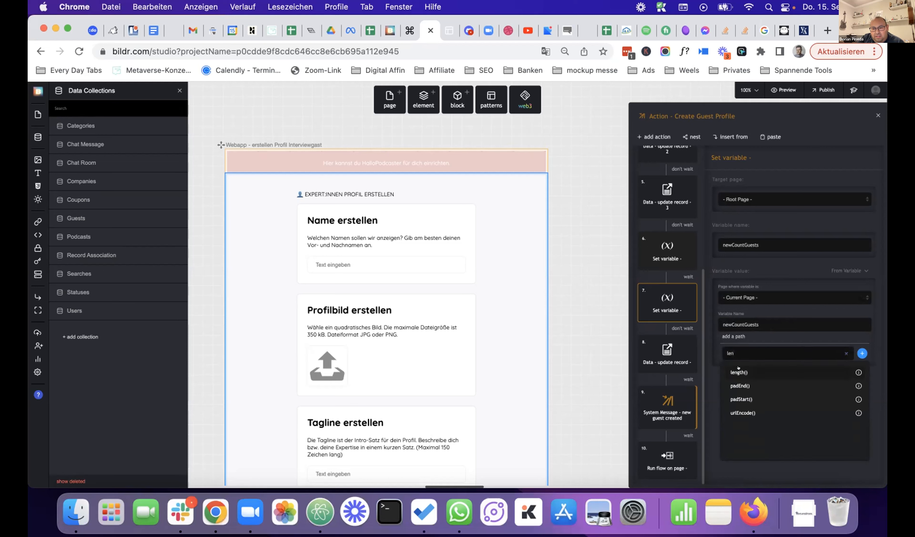
pyautogui.click(740, 372)
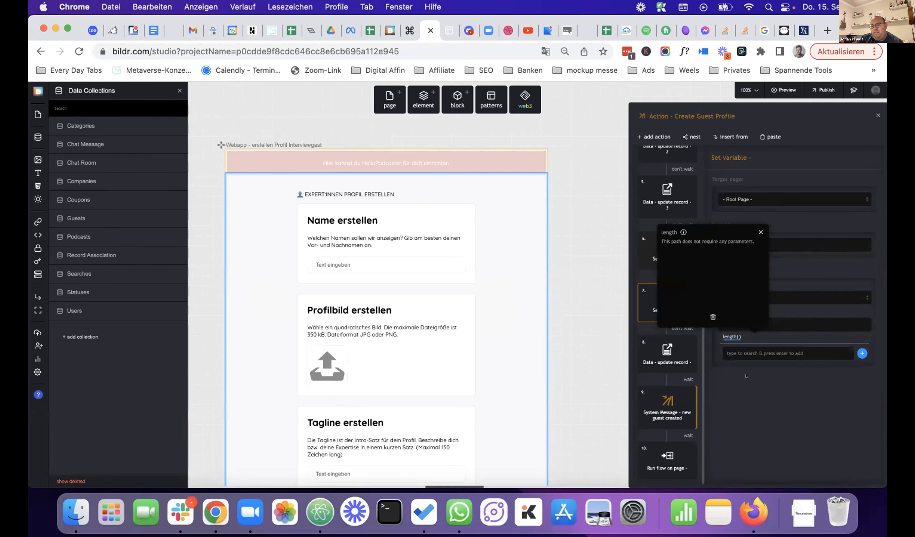
pyautogui.click(760, 233)
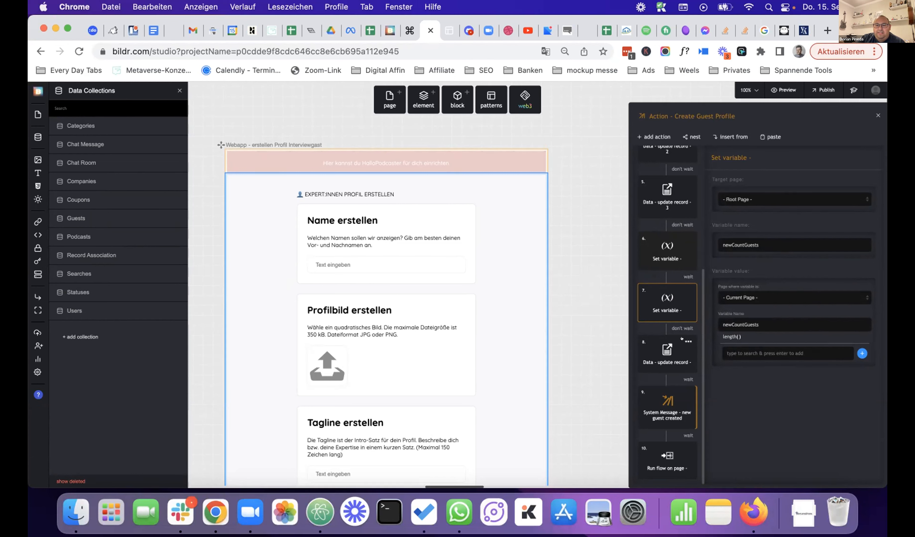
# - Delete action 8, the Data - update record step
pyautogui.click(683, 340)
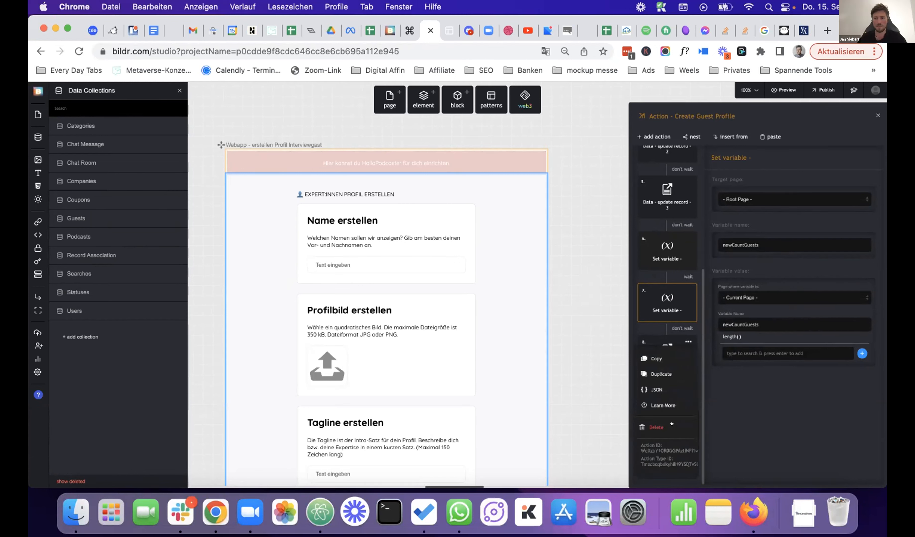
pyautogui.click(653, 424)
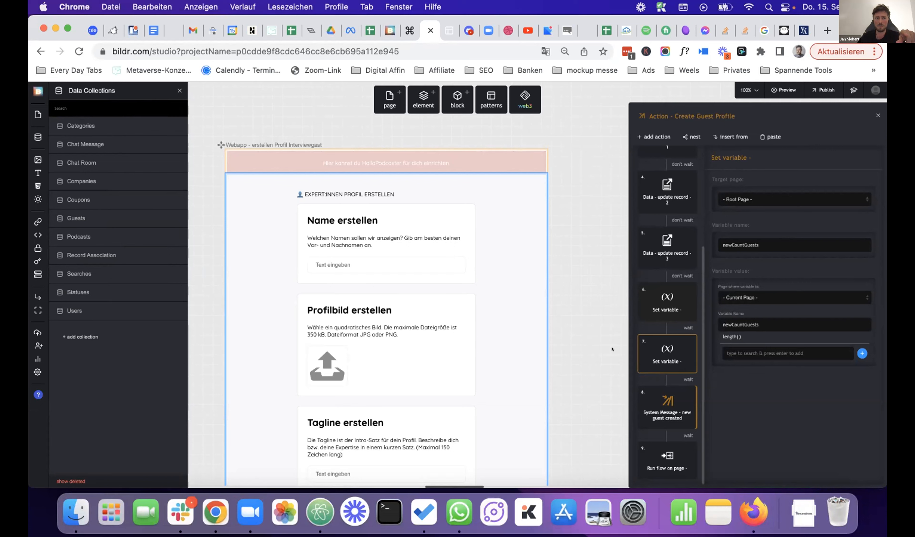
pyautogui.hscroll(10, 584, 302)
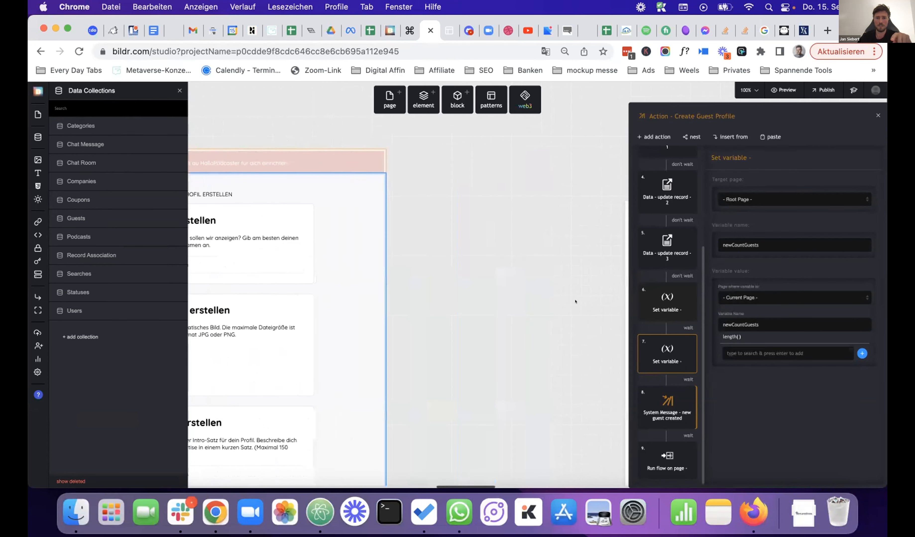
pyautogui.hscroll(8, 516, 306)
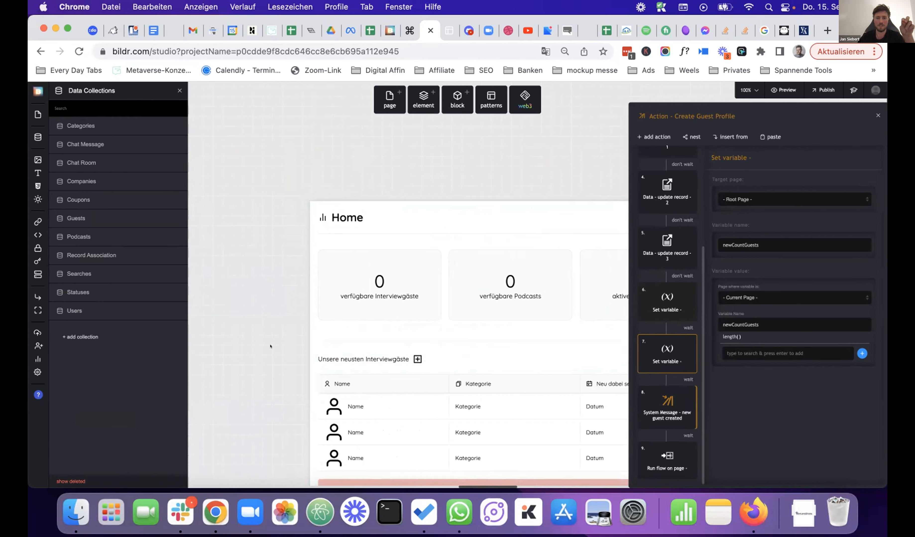
pyautogui.hscroll(-10, 298, 346)
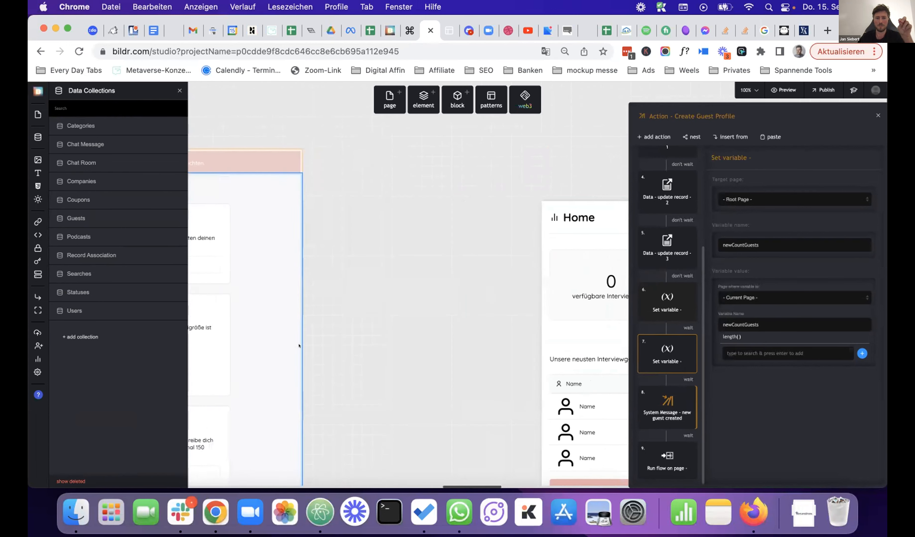
pyautogui.hscroll(-2, 300, 341)
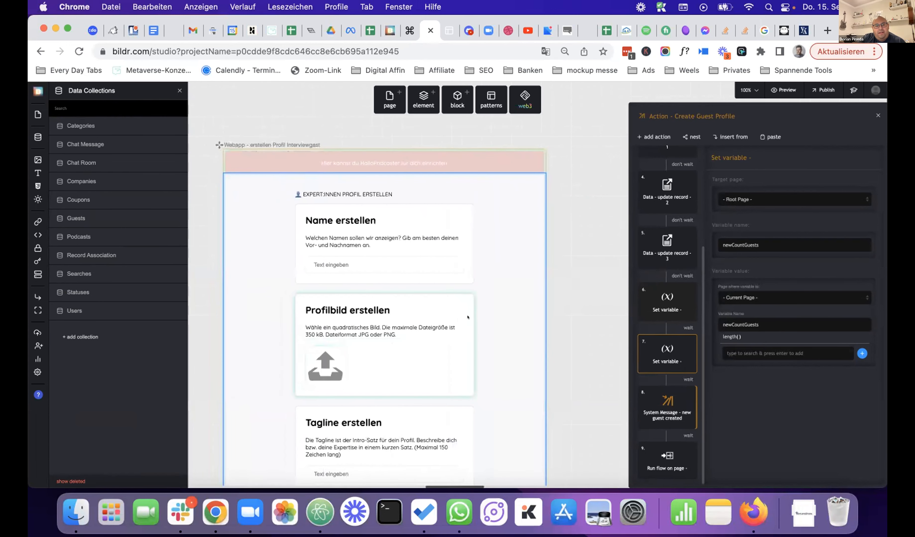
pyautogui.scroll(-1, 468, 316)
pyautogui.hscroll(2, 535, 309)
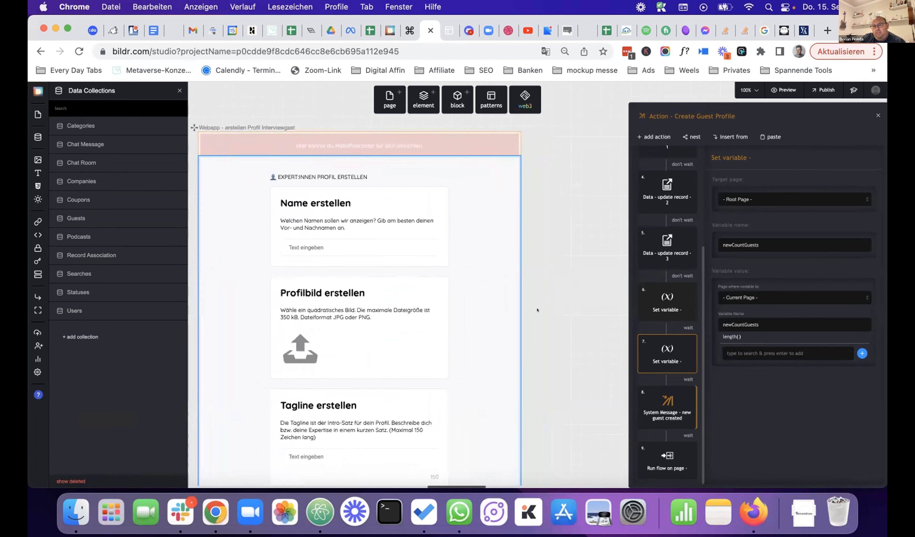
pyautogui.hscroll(-1, 543, 313)
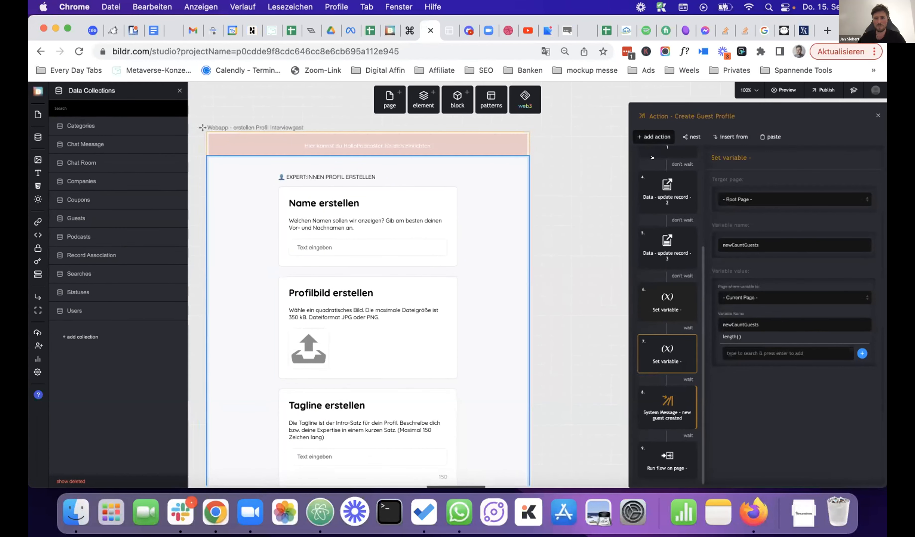
# - Add a Data - update record step on Users, matching id to the current user's ID
pyautogui.click(657, 137)
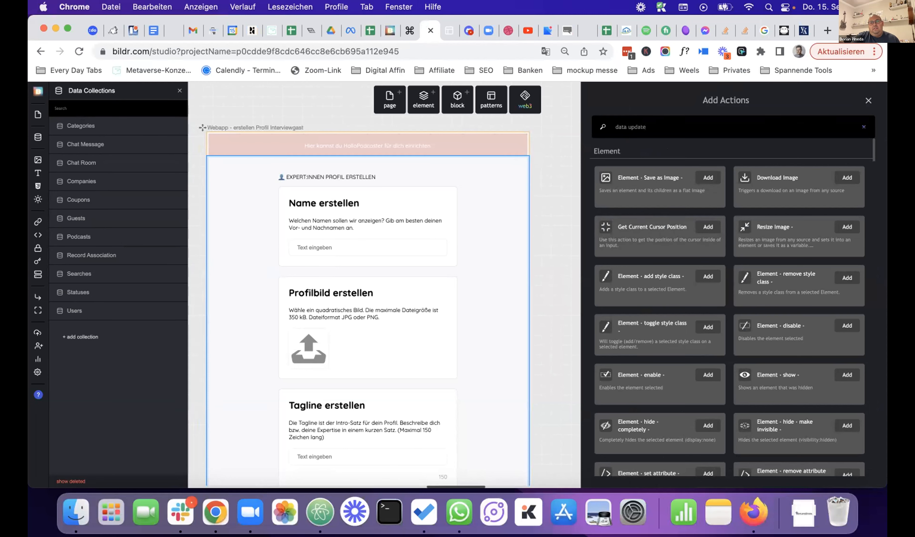
pyautogui.click(650, 178)
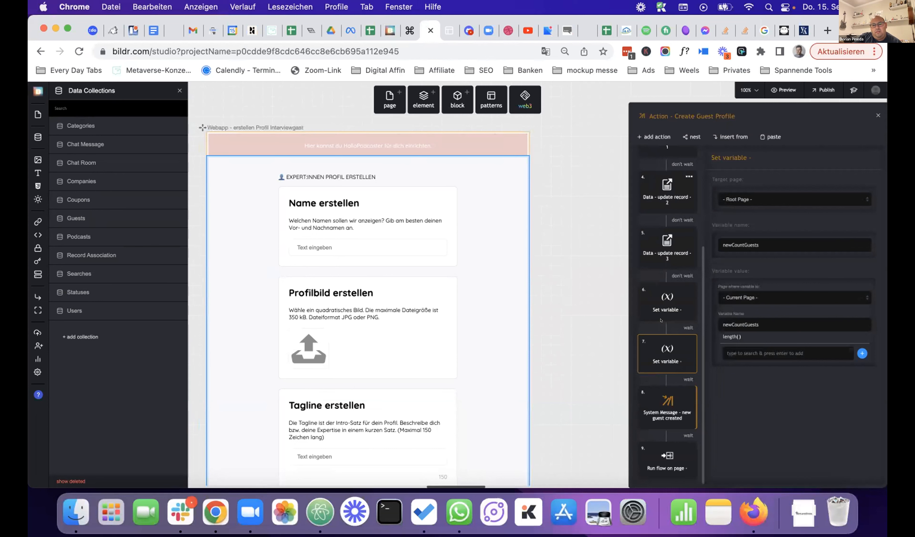
pyautogui.scroll(-2, 670, 480)
pyautogui.click(661, 455)
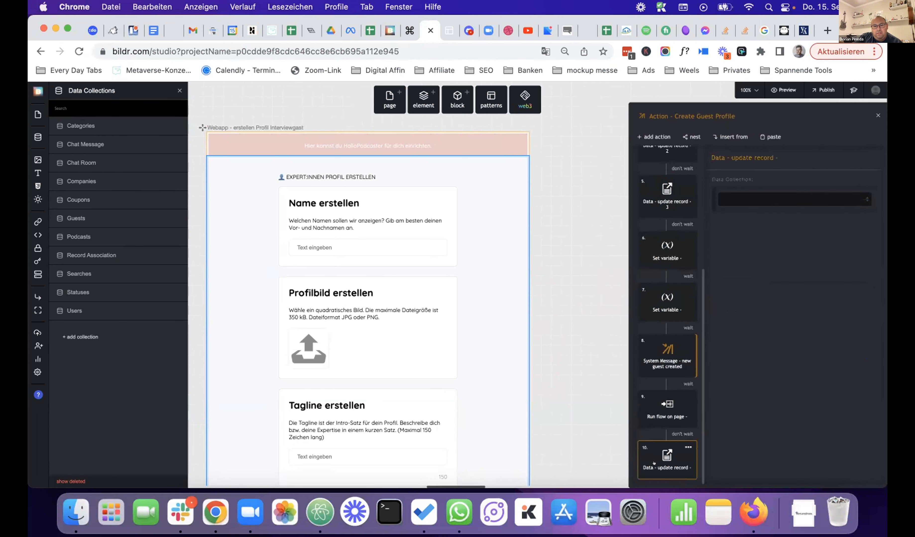
pyautogui.click(769, 195)
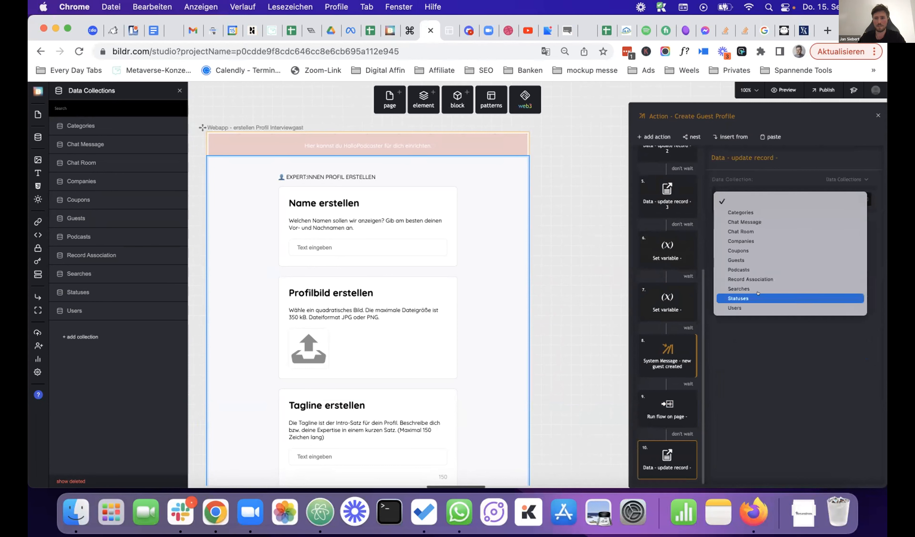
pyautogui.click(758, 307)
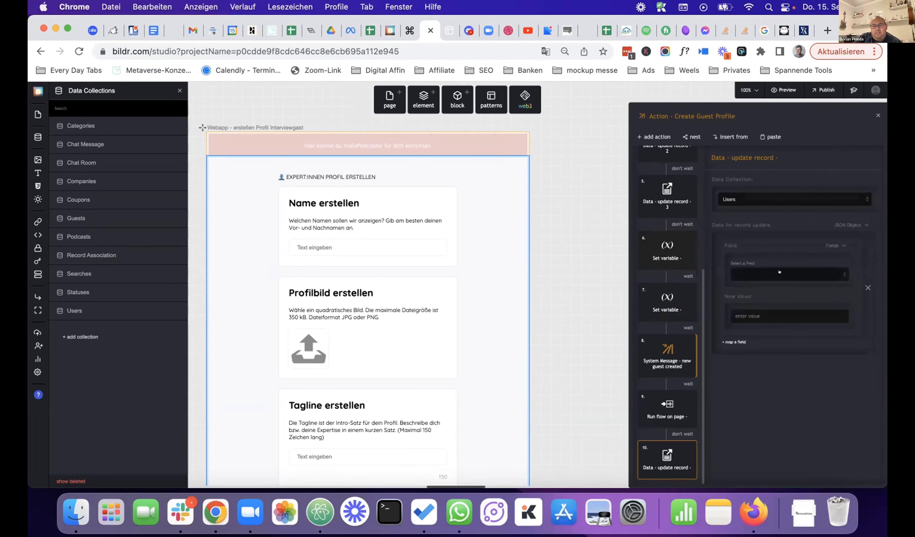
pyautogui.click(776, 272)
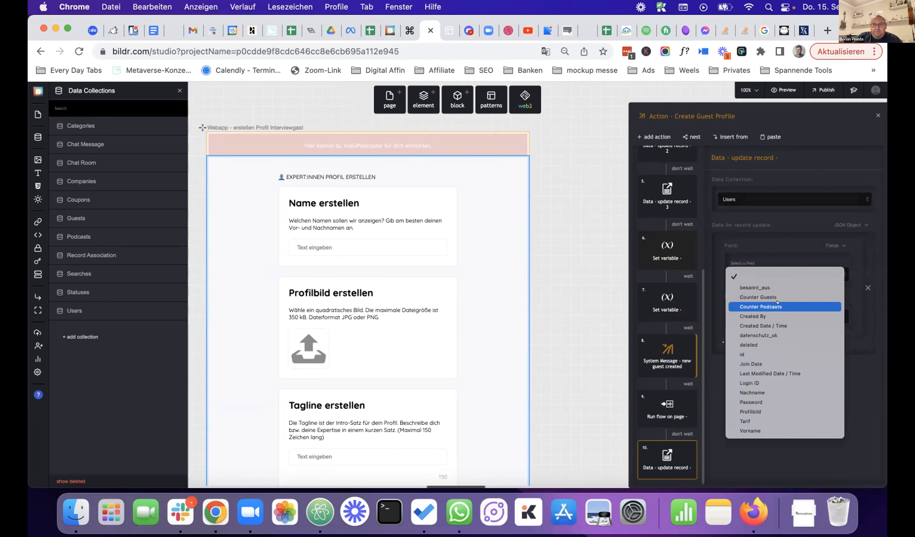
pyautogui.click(775, 355)
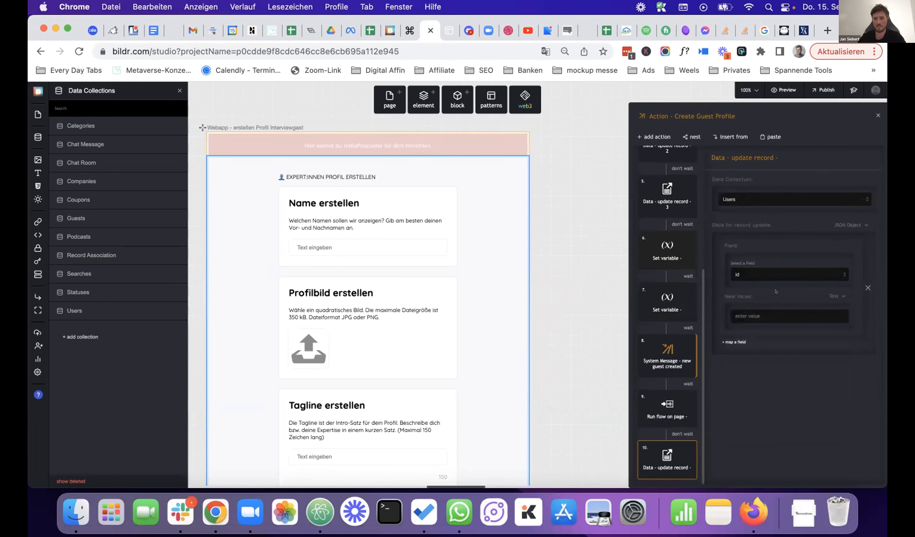
pyautogui.click(835, 292)
pyautogui.click(798, 386)
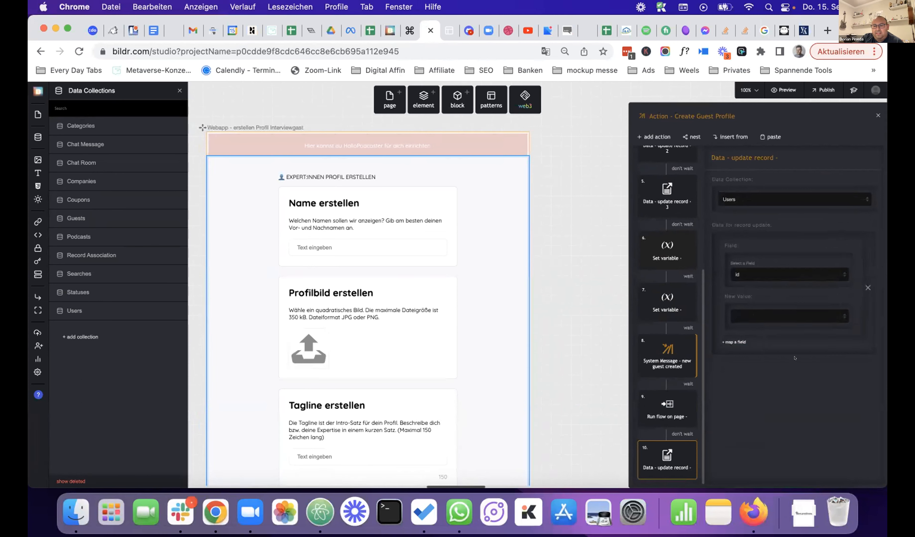
pyautogui.click(768, 317)
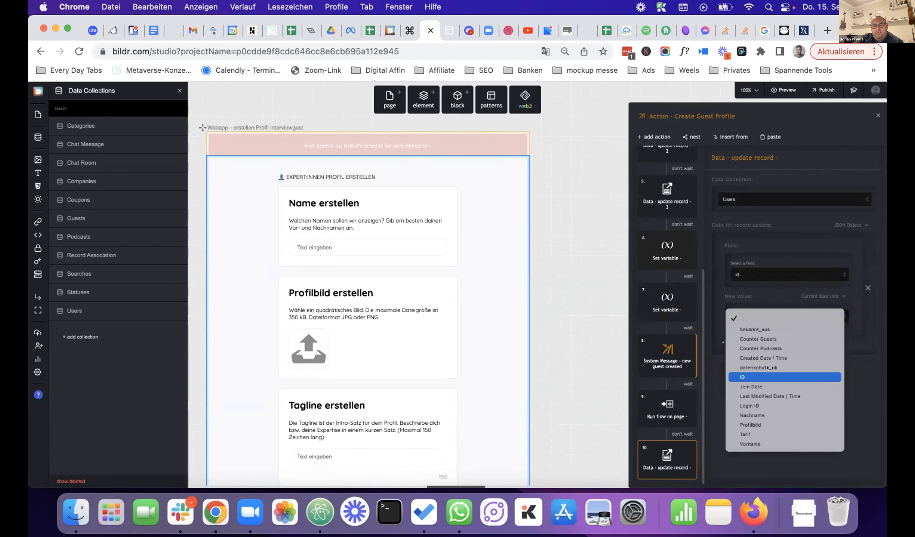
pyautogui.click(768, 376)
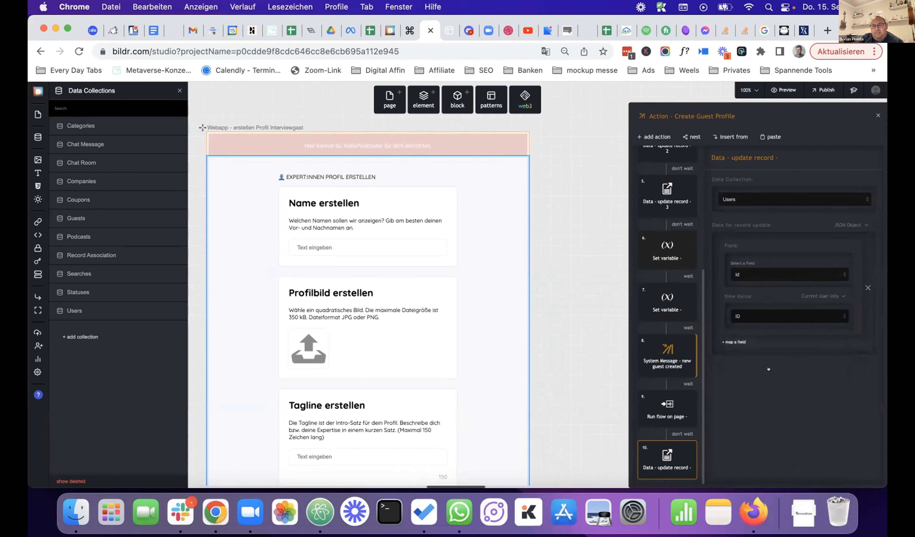
# - Map Counter Guests to the newCountGuests variable and move the step to position 8
pyautogui.click(731, 342)
pyautogui.click(768, 373)
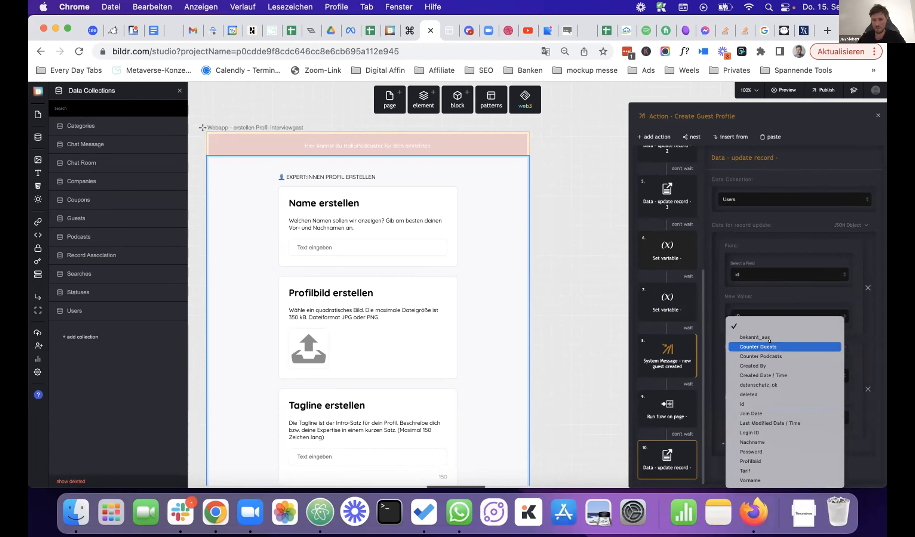
pyautogui.click(769, 348)
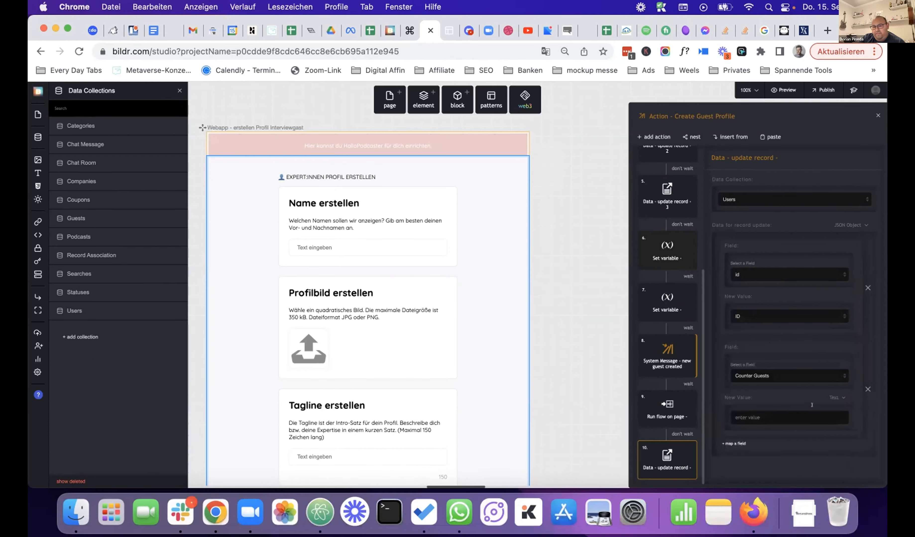
pyautogui.click(834, 396)
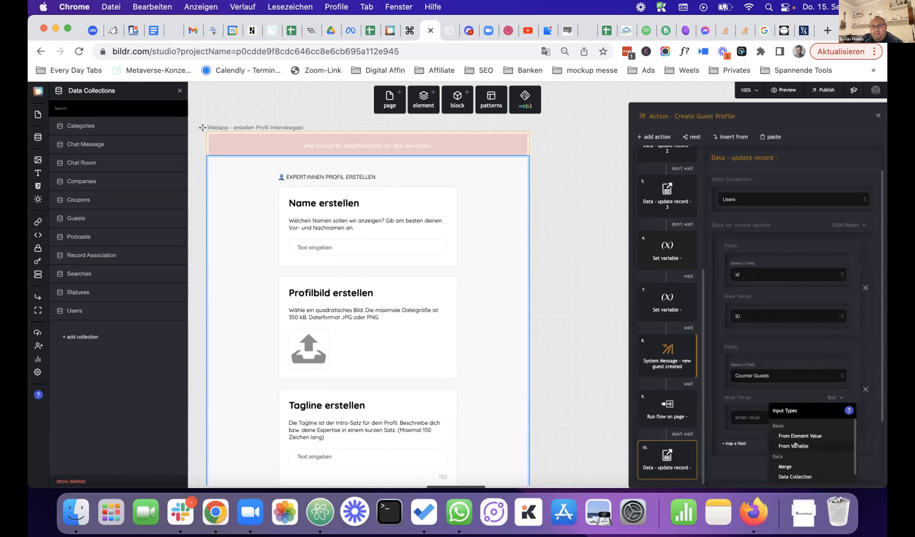
pyautogui.click(775, 433)
pyautogui.click(774, 451)
pyautogui.scroll(-6, 775, 454)
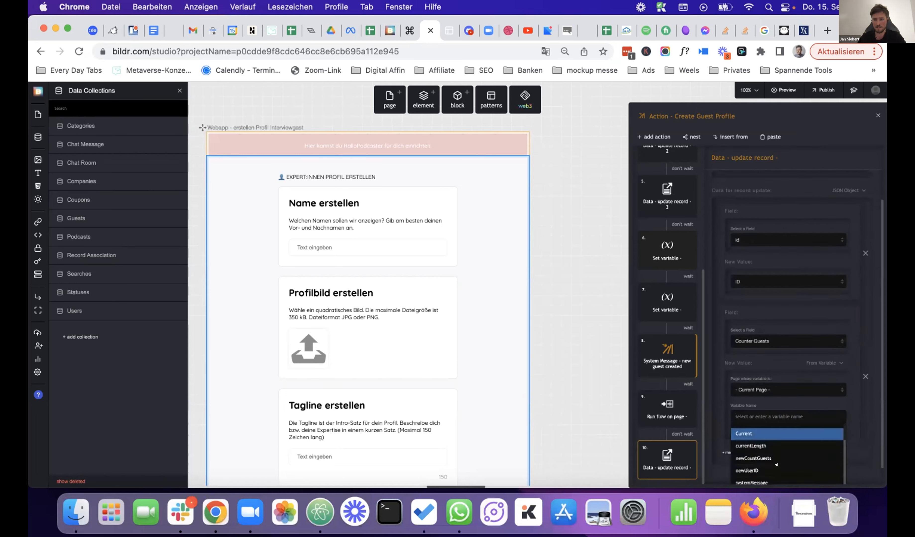
pyautogui.scroll(-2, 775, 461)
pyautogui.click(768, 439)
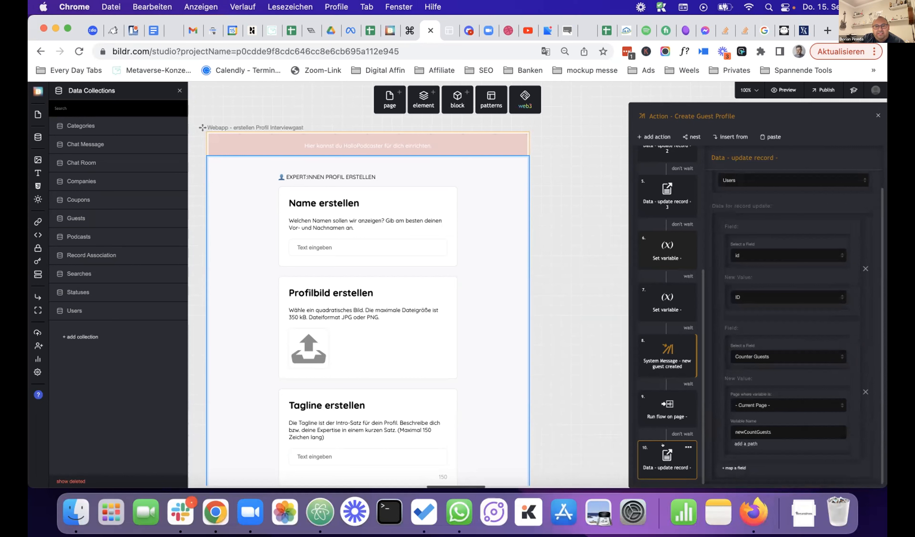
pyautogui.moveTo(661, 443); pyautogui.dragTo(662, 311)
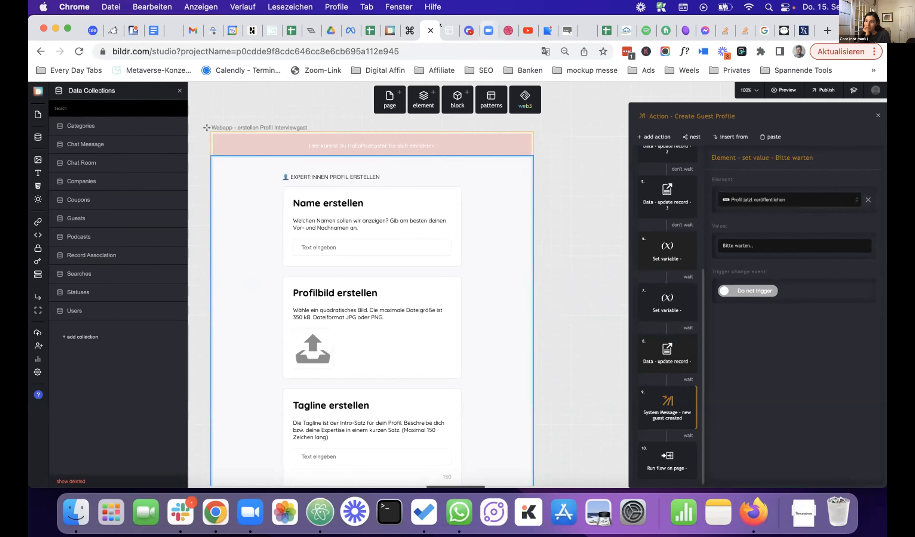
# - Switch to the Chrome tab showing the running HalloPodcaster app's Nachrichten page
pyautogui.click(448, 30)
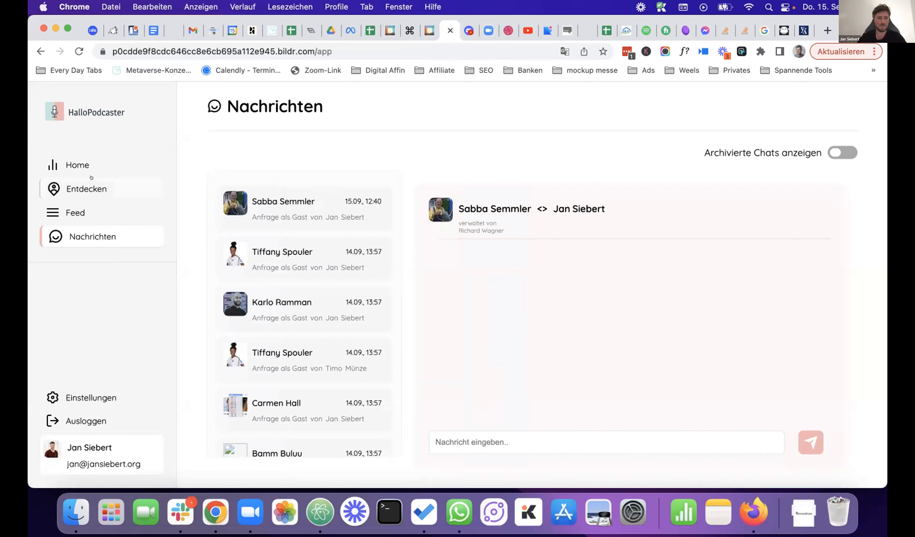
# - Fill the profile form with name 'Test Test', tagline 'TEst' and main category Design
pyautogui.click(86, 189)
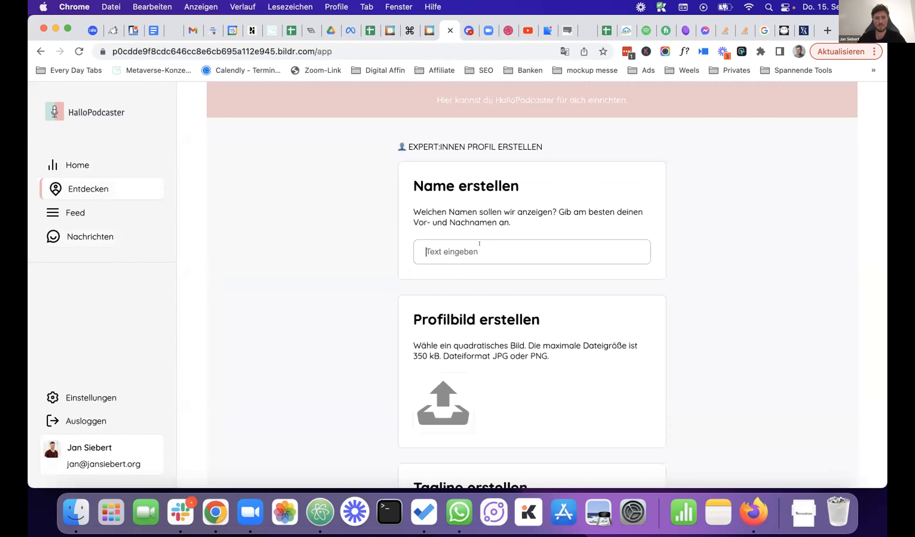
pyautogui.click(479, 244)
pyautogui.write('Test Test')
pyautogui.scroll(-6, 548, 319)
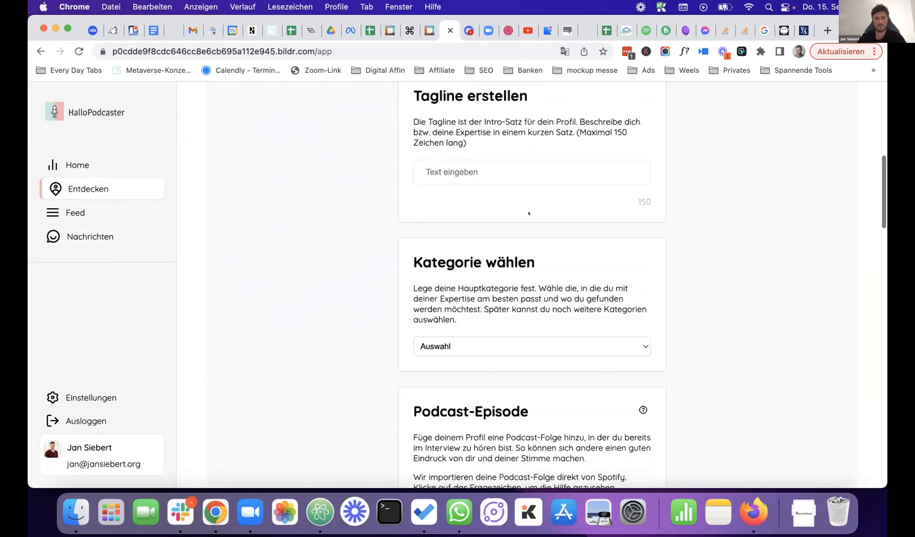
pyautogui.scroll(-1, 528, 213)
pyautogui.click(529, 266)
pyautogui.write('TEst')
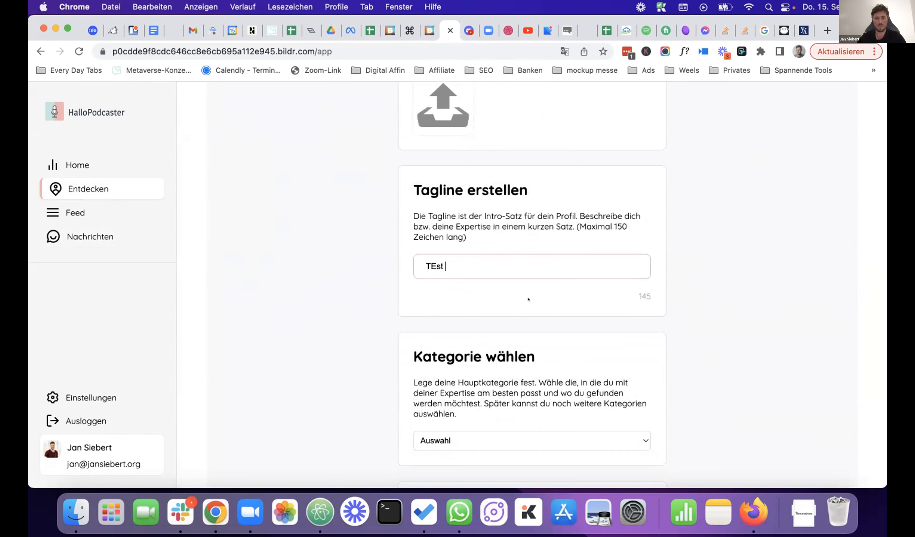
pyautogui.scroll(-5, 529, 300)
pyautogui.click(535, 260)
pyautogui.click(545, 309)
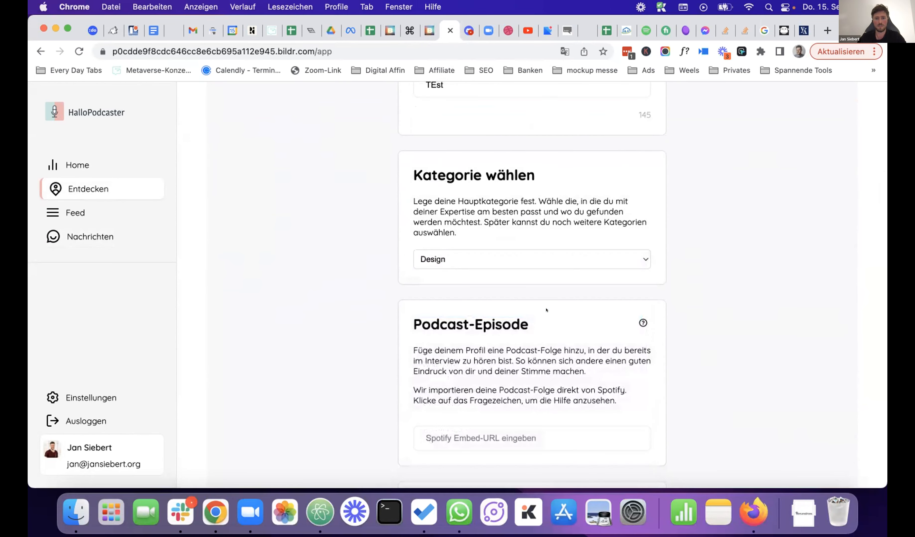
# - Upload heidi.jpeg from Downloads as the profile picture
pyautogui.scroll(-4, 546, 310)
pyautogui.scroll(-20, 546, 311)
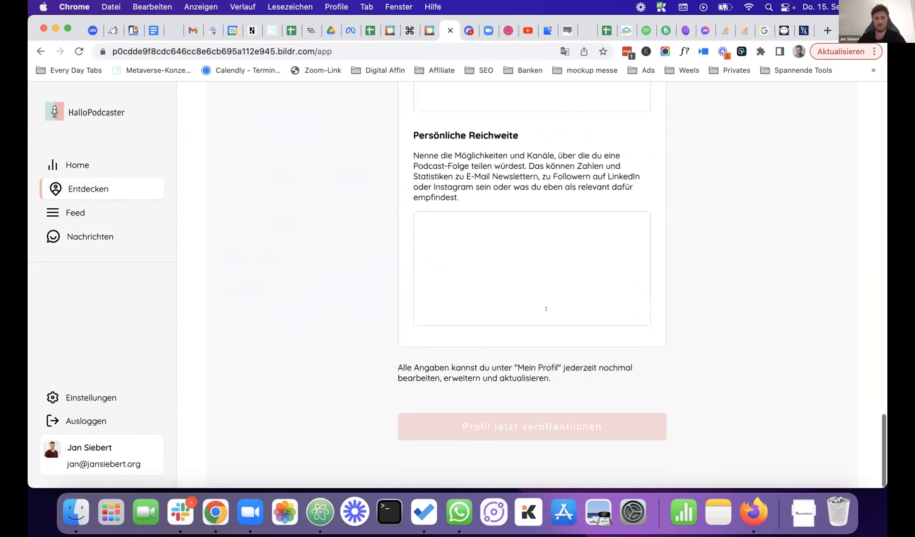
pyautogui.scroll(10, 553, 268)
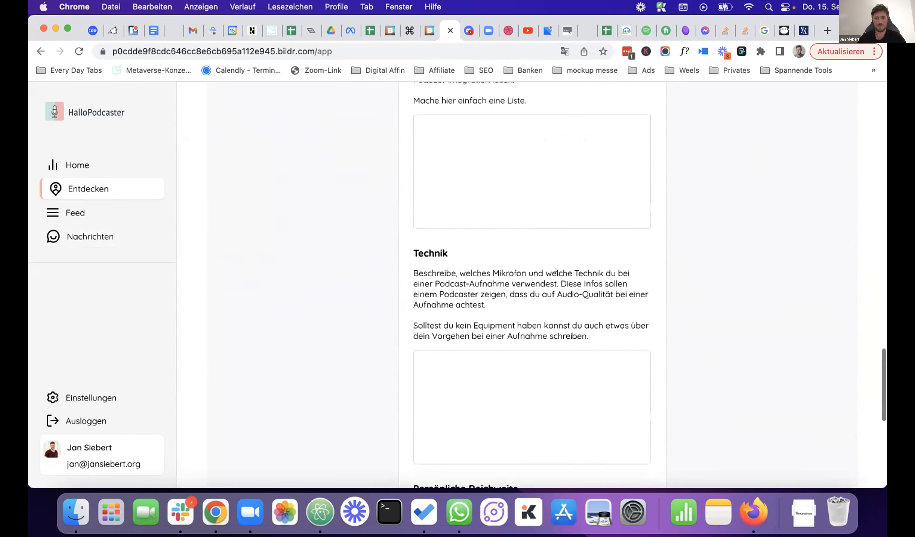
pyautogui.scroll(12, 555, 270)
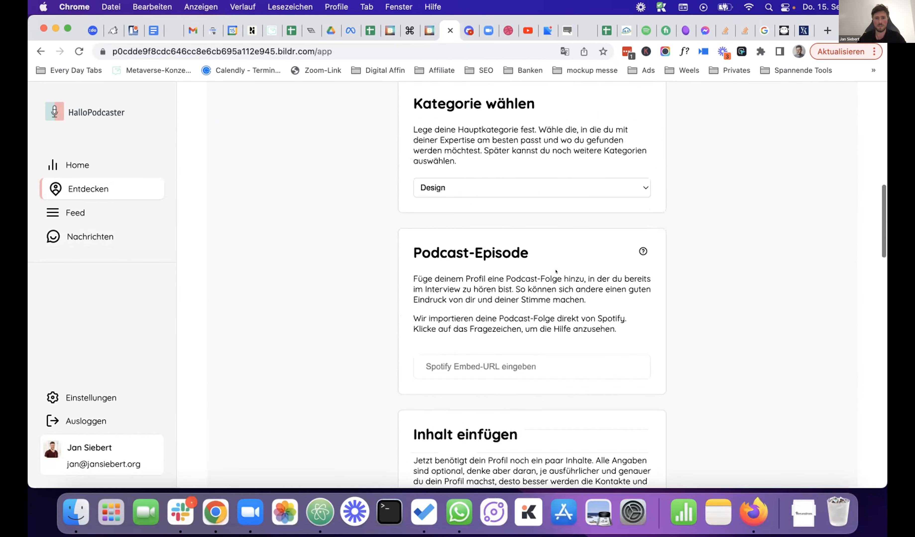
pyautogui.scroll(6, 555, 271)
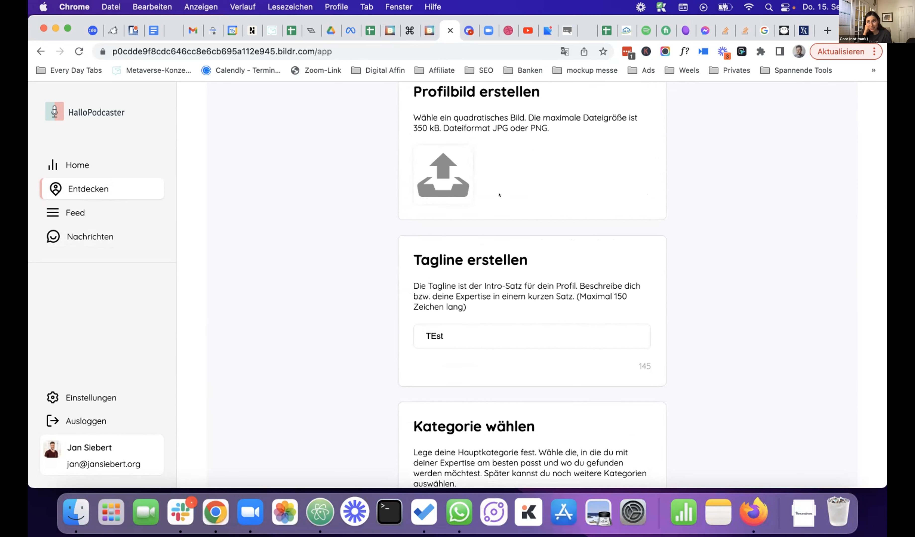
pyautogui.click(452, 193)
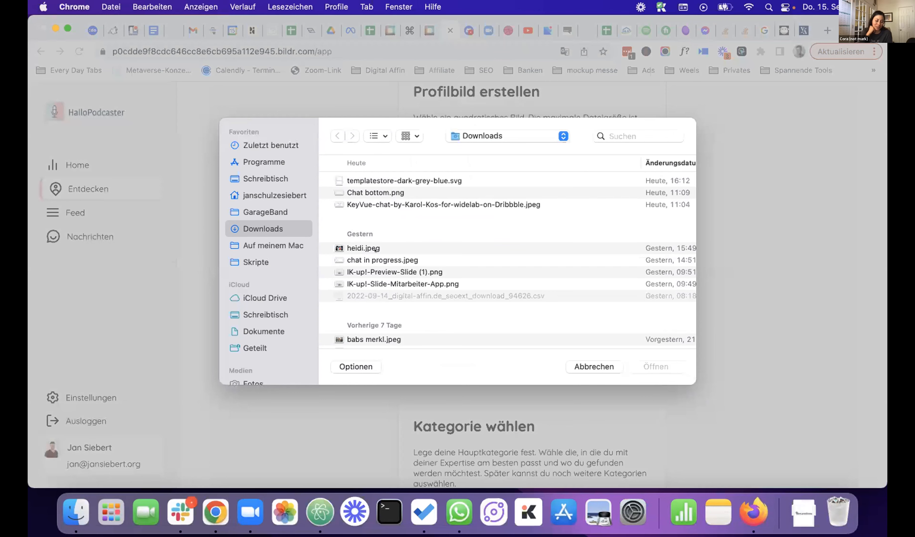
pyautogui.click(363, 248)
pyautogui.click(650, 367)
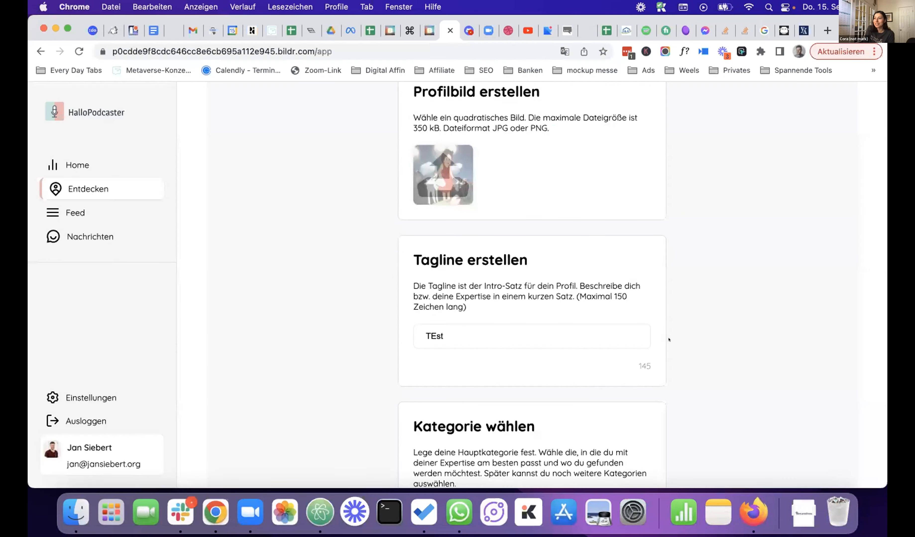
# - Look over the filled form, then go via Home to the Entdecken guest overview
pyautogui.scroll(-20, 668, 299)
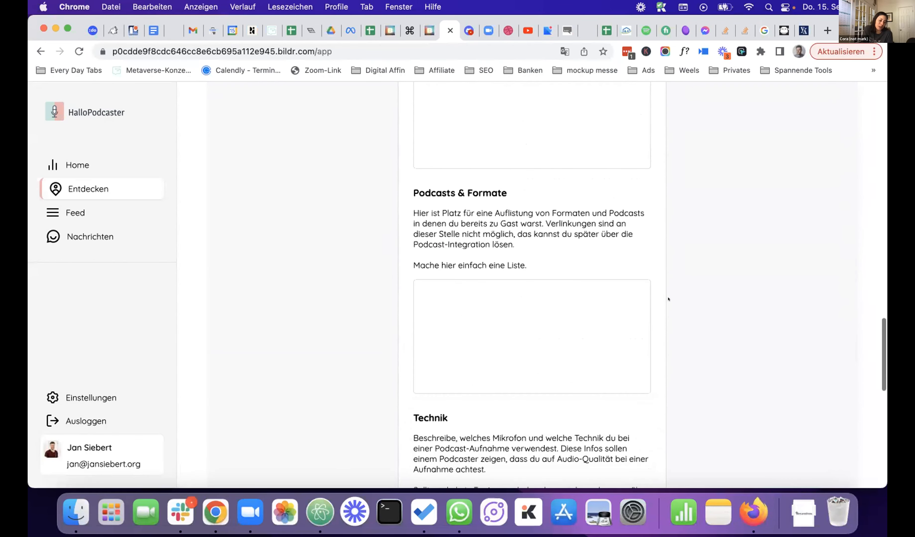
pyautogui.scroll(-15, 668, 299)
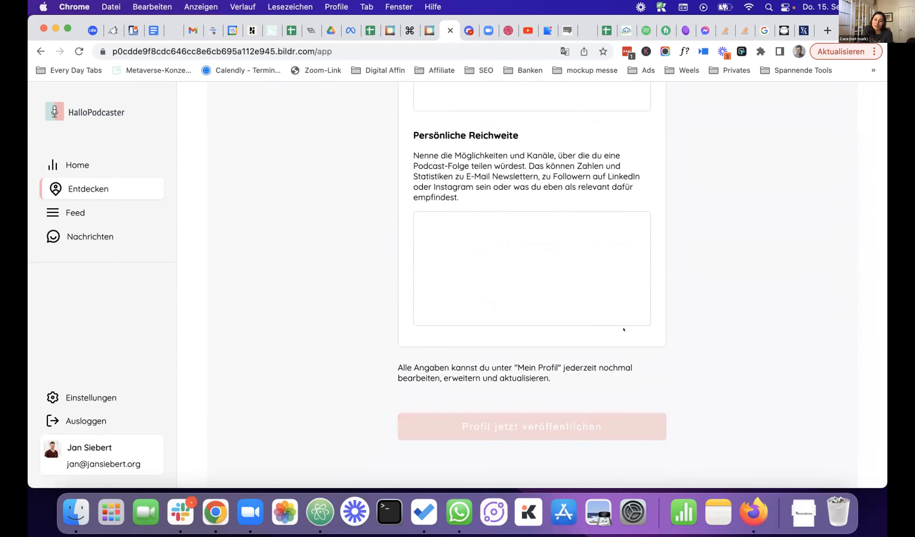
pyautogui.scroll(8, 623, 328)
pyautogui.scroll(15, 622, 328)
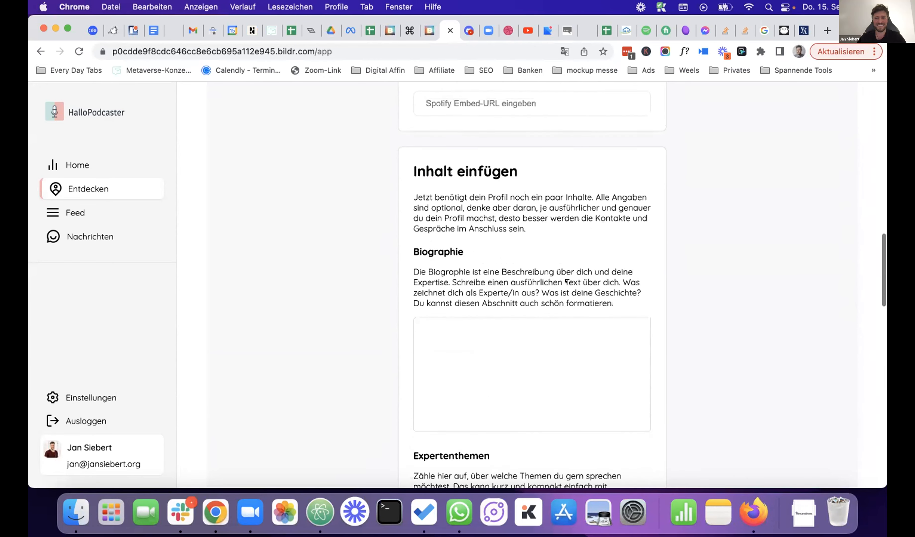
pyautogui.scroll(-6, 566, 224)
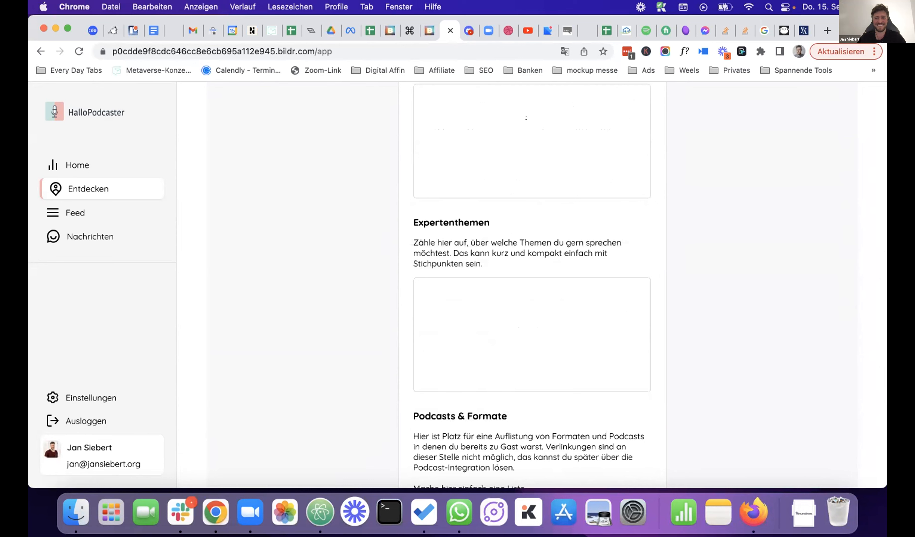
pyautogui.scroll(2, 526, 118)
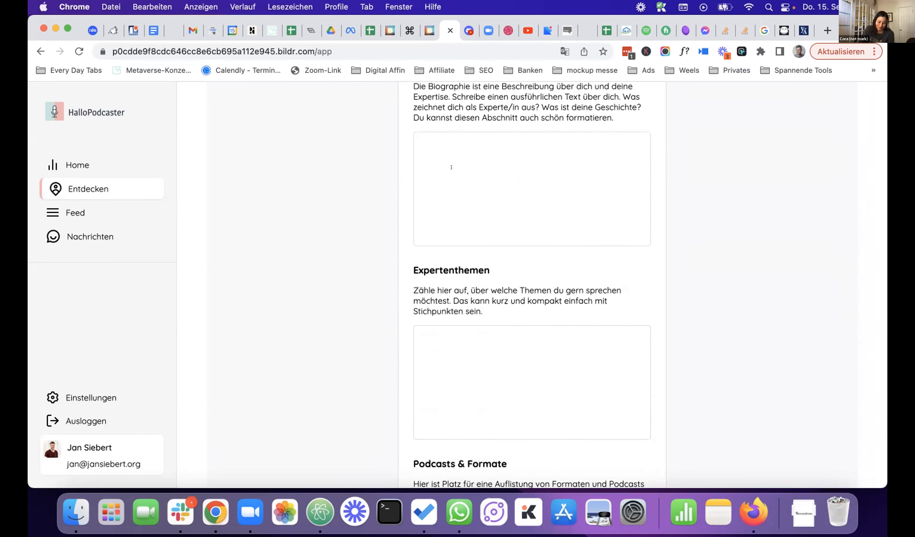
pyautogui.scroll(2, 451, 168)
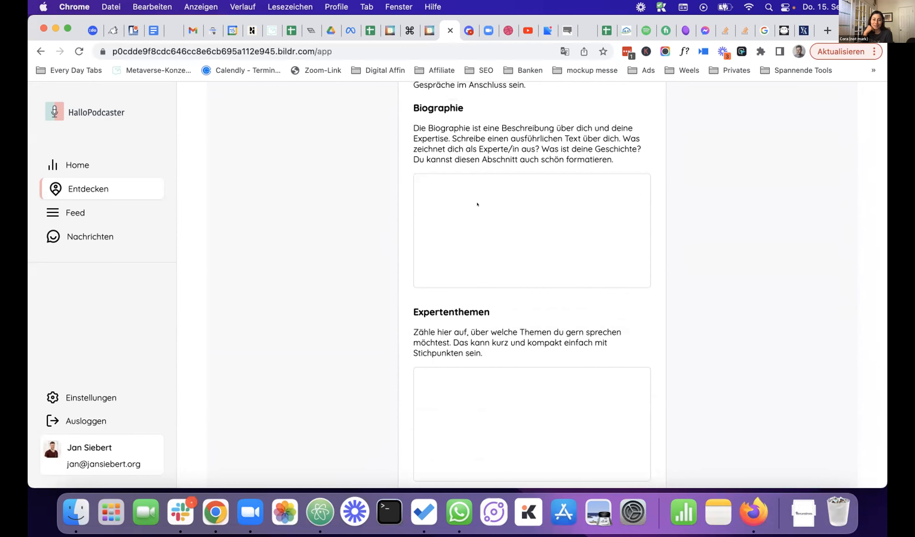
pyautogui.scroll(5, 477, 204)
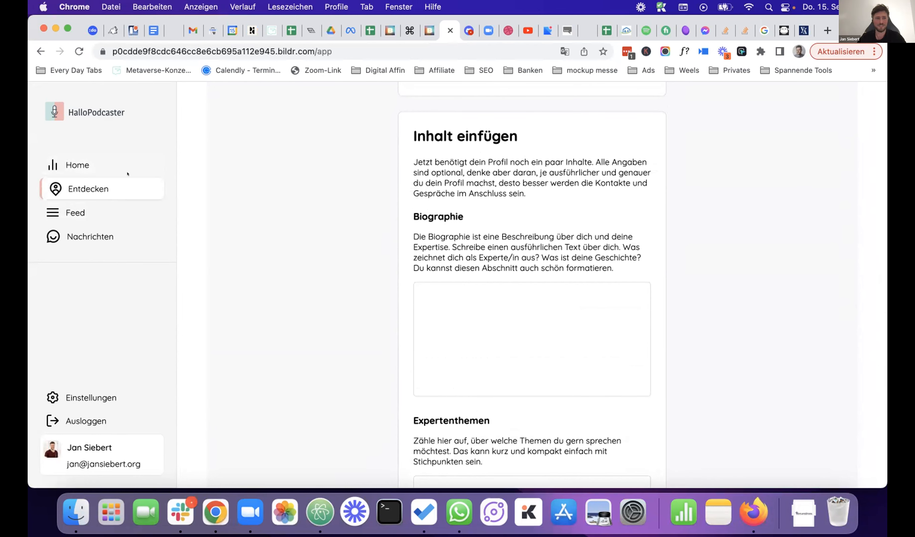
pyautogui.click(128, 173)
pyautogui.click(88, 188)
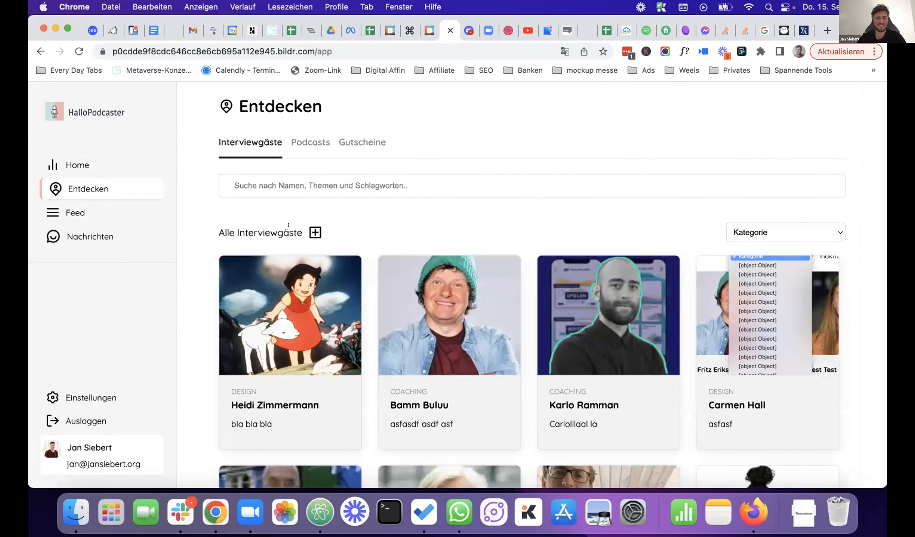
# - Start a new guest profile named 'asdf asdf' with heidi.jpeg as its picture
pyautogui.click(314, 232)
pyautogui.write('asdf asdf')
pyautogui.scroll(-5, 434, 244)
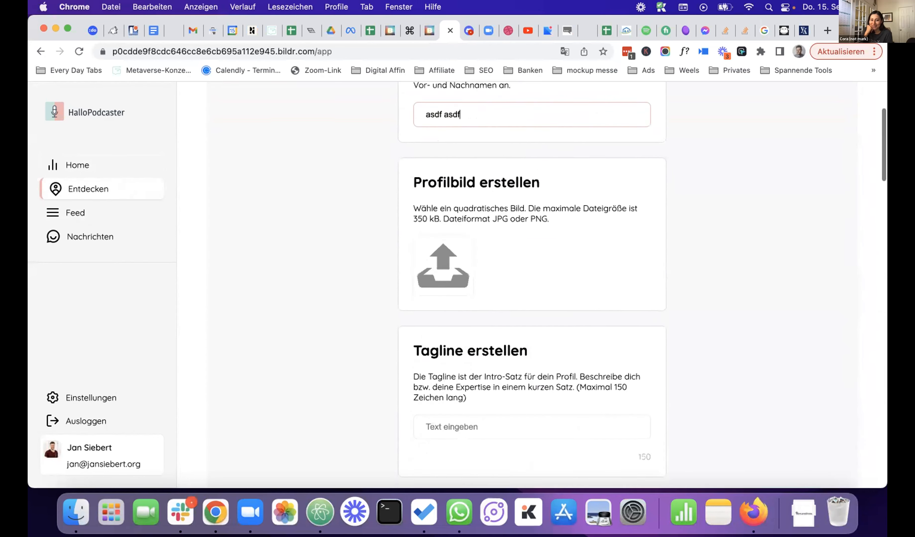
pyautogui.click(469, 243)
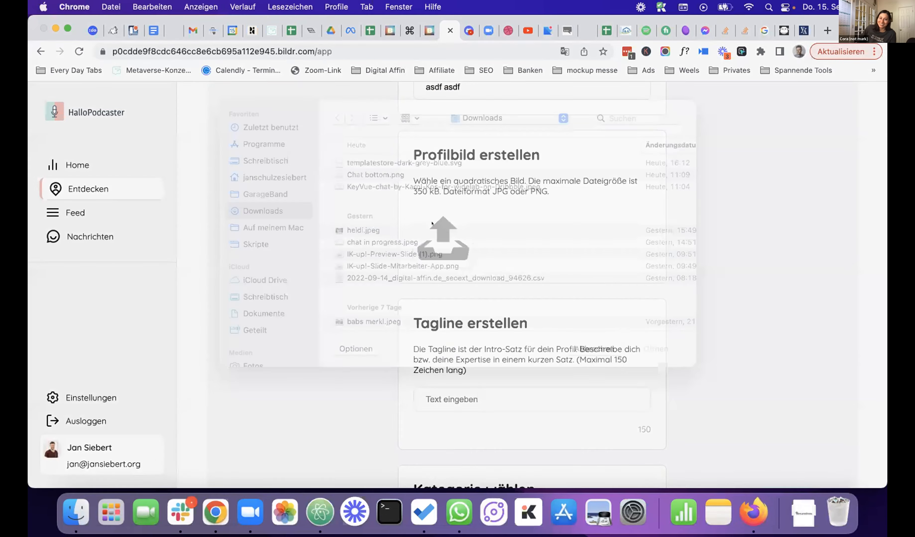
pyautogui.click(363, 248)
pyautogui.click(656, 366)
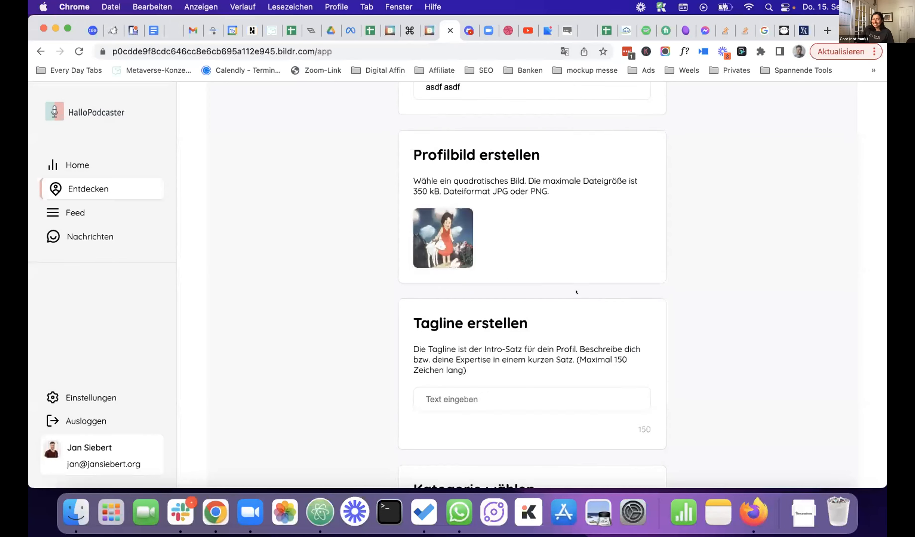
# - Add tagline 'asdf' and a category, publish the profile, and return to the studio
pyautogui.scroll(-5, 576, 292)
pyautogui.click(495, 187)
pyautogui.write('asdf')
pyautogui.scroll(-1, 536, 262)
pyautogui.scroll(-4, 536, 261)
pyautogui.click(488, 199)
pyautogui.click(488, 225)
pyautogui.scroll(-4, 488, 232)
pyautogui.scroll(-15, 488, 232)
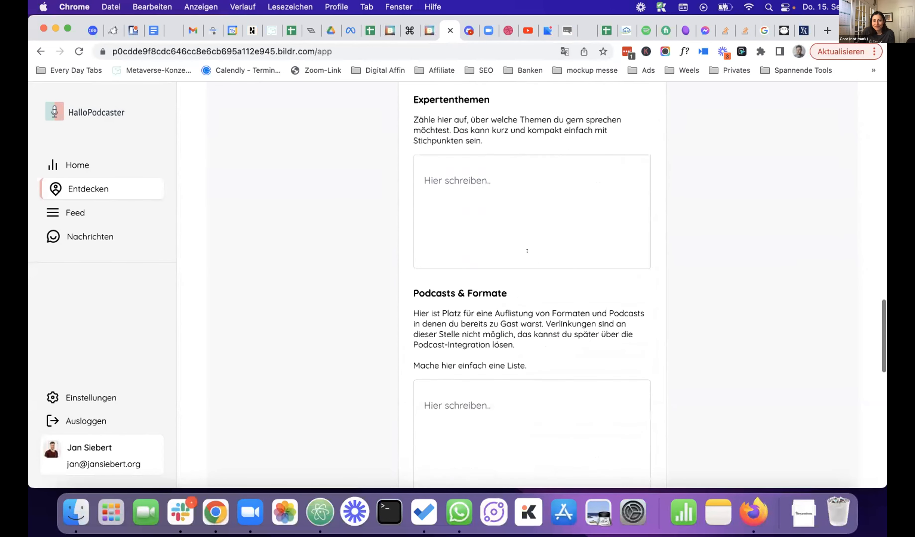
pyautogui.click(549, 420)
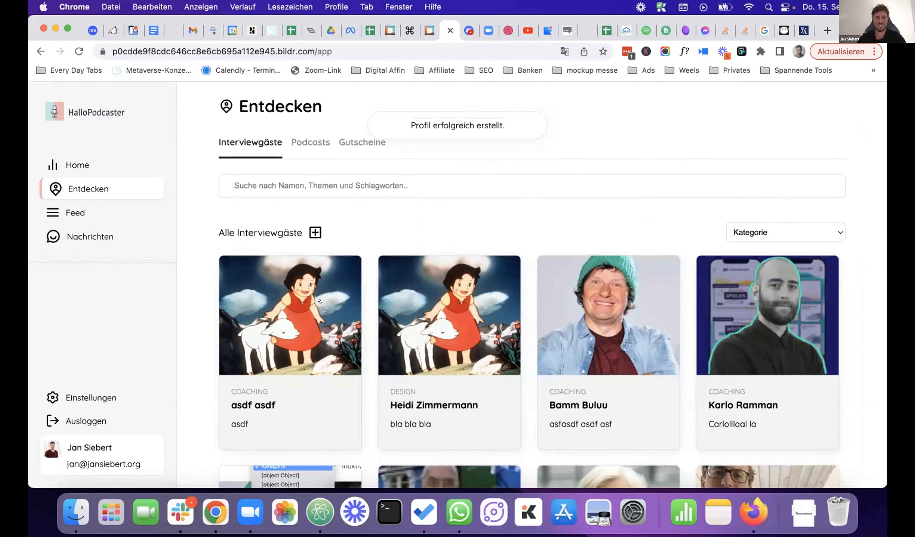
pyautogui.click(422, 35)
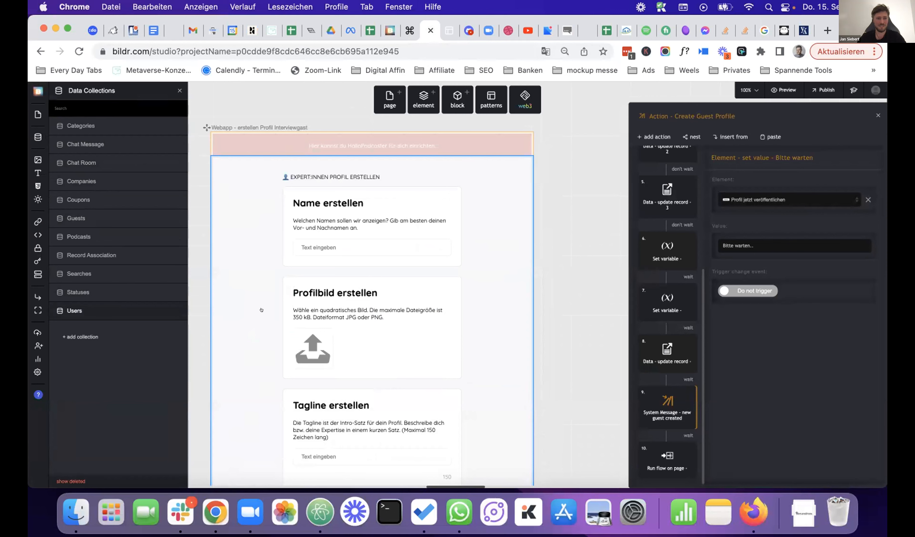
# - Check the Counter Guests values in the Users data collection, then close it
pyautogui.click(92, 311)
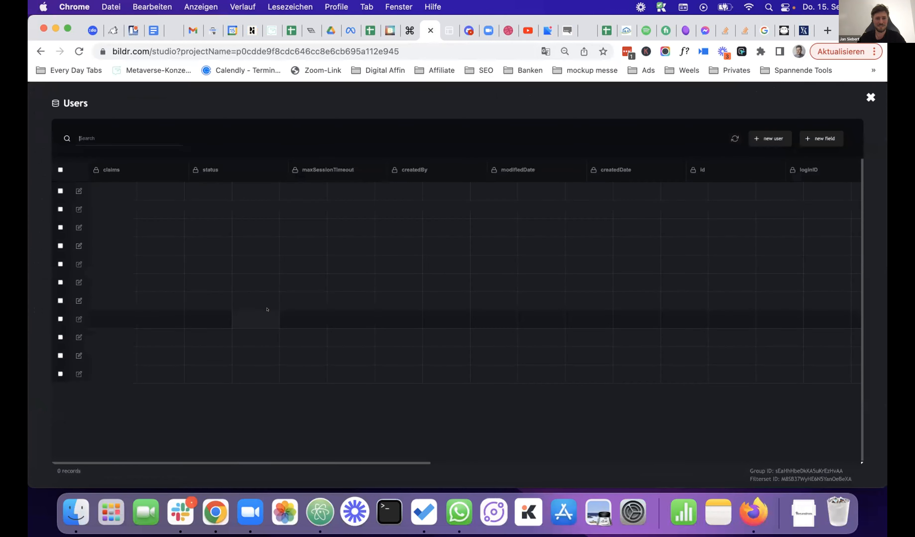
pyautogui.hscroll(10, 467, 290)
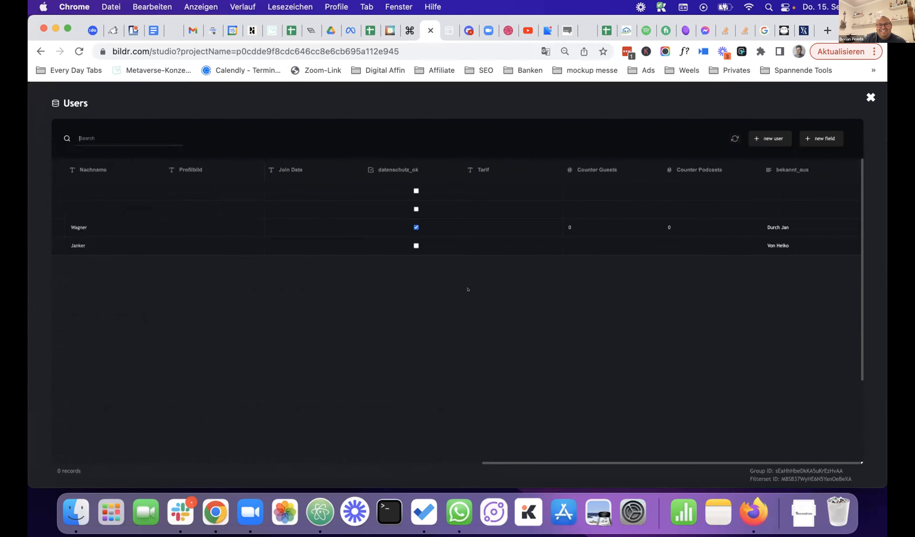
pyautogui.click(564, 282)
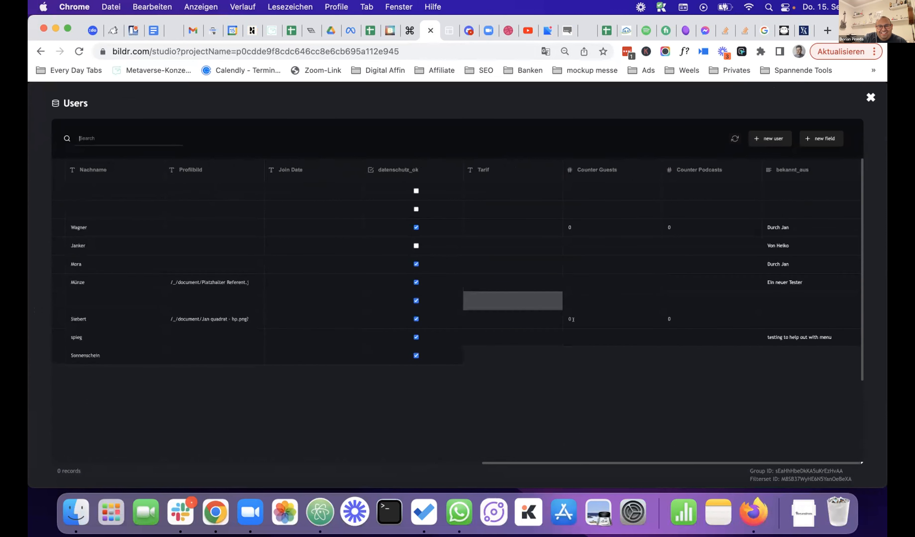
pyautogui.scroll(-2, 536, 296)
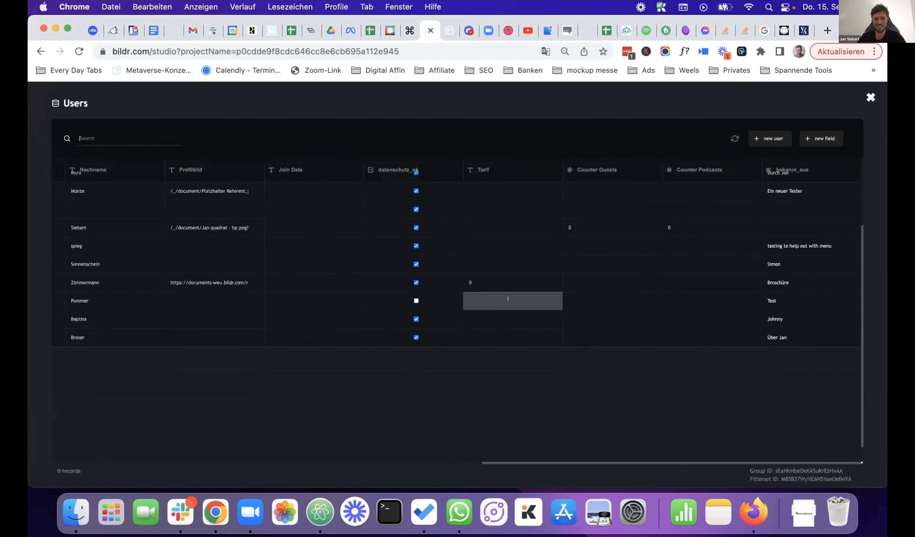
pyautogui.scroll(-5, 508, 299)
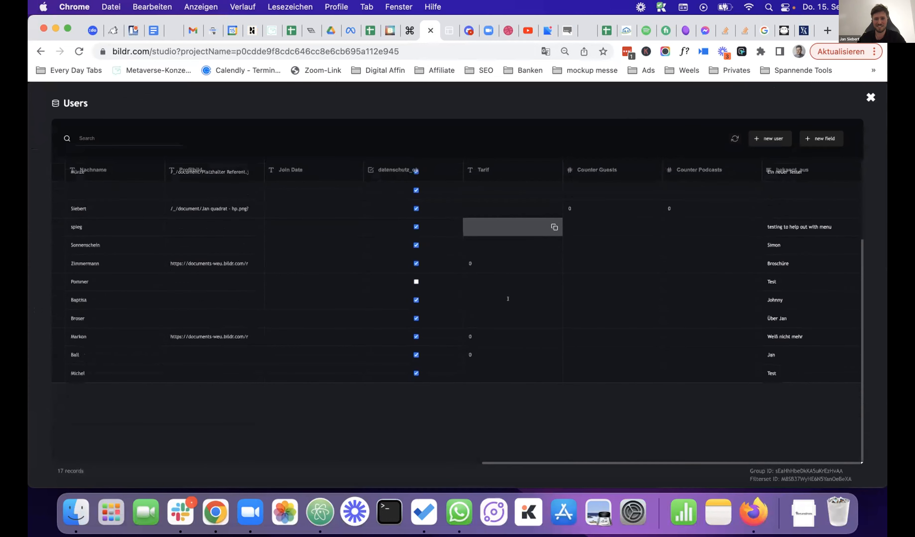
pyautogui.scroll(6, 508, 298)
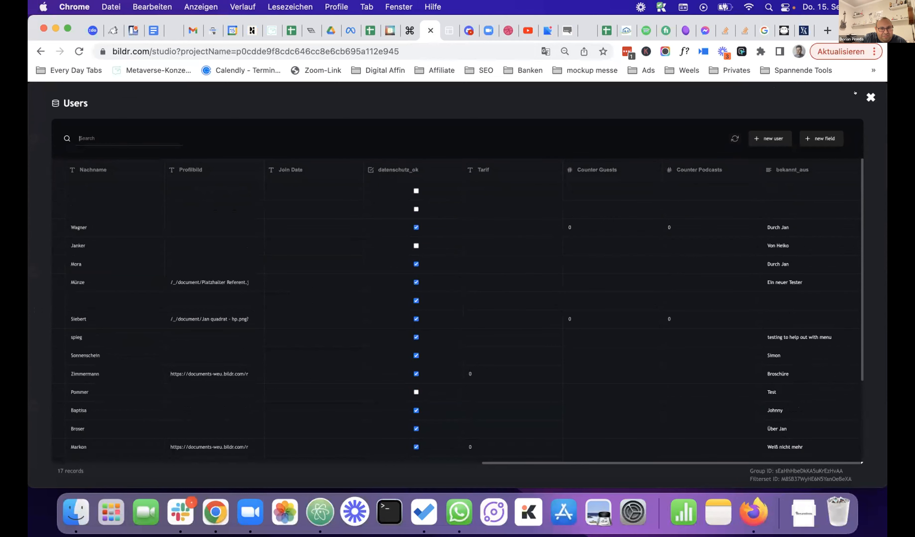
pyautogui.click(870, 97)
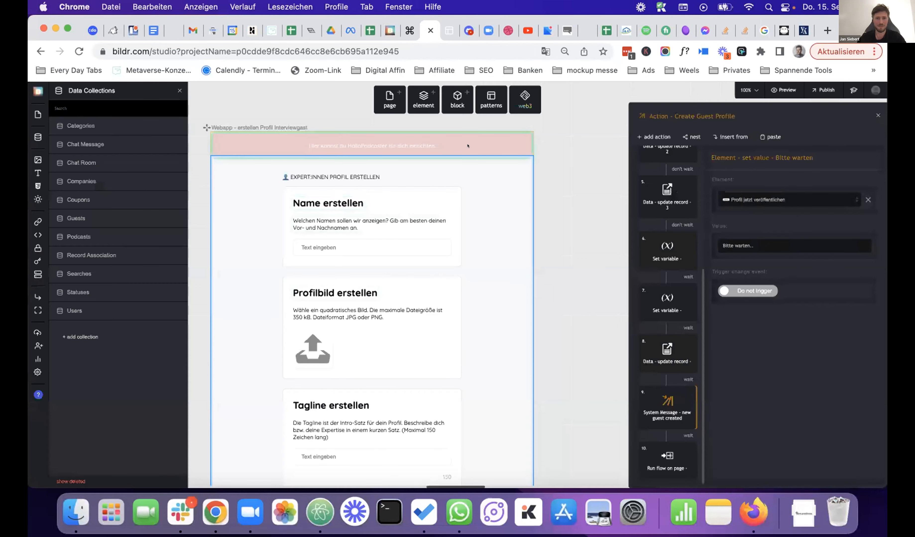
# - Switch back to the running HalloPodcaster app's Entdecken page
pyautogui.click(443, 32)
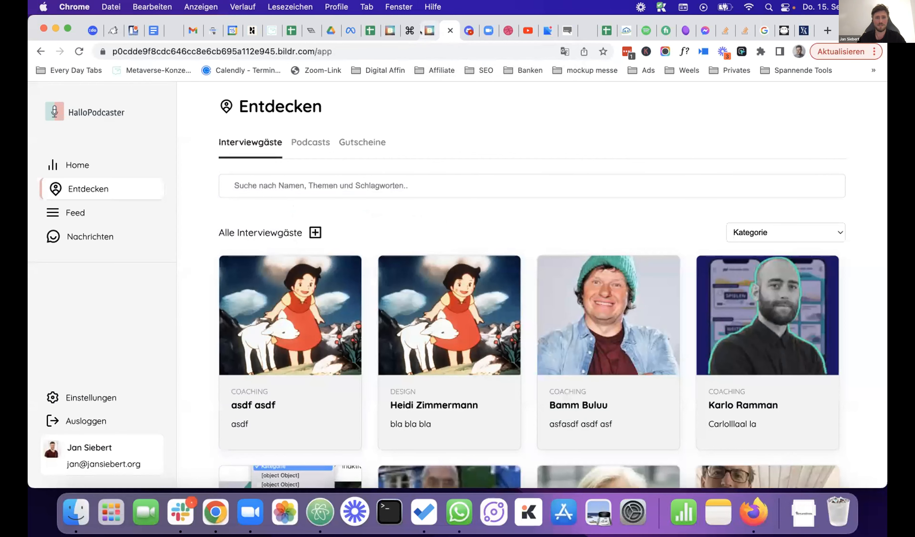
pyautogui.click(430, 31)
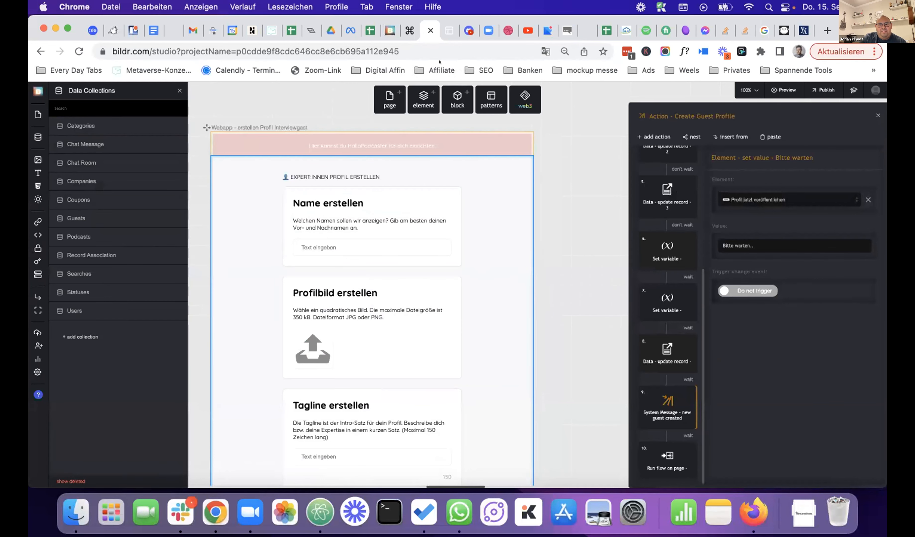
pyautogui.click(441, 31)
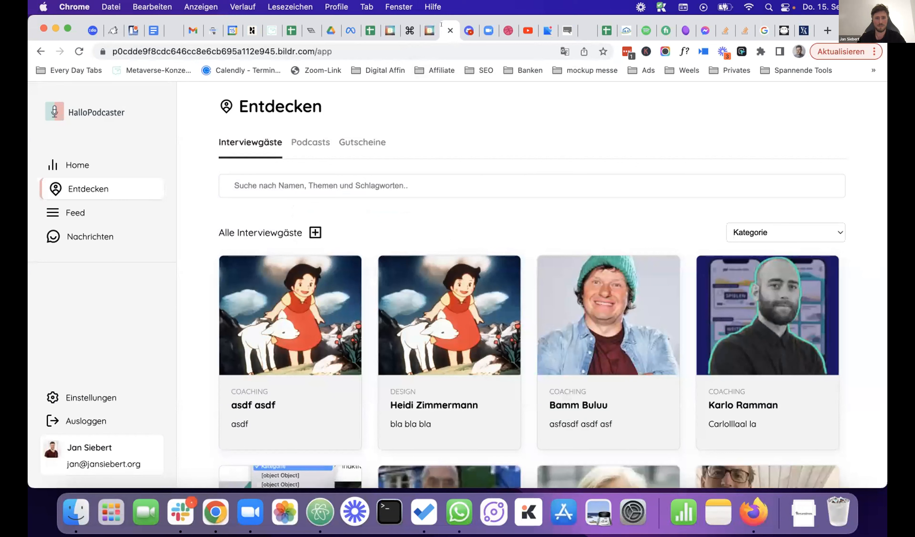
# - Open Chrome DevTools on the app and show the Network panel
pyautogui.rightClick(385, 223)
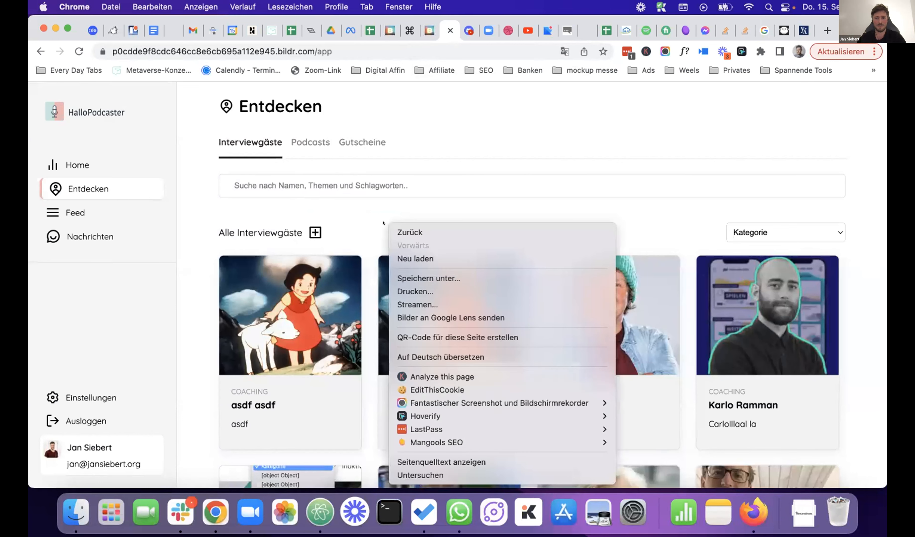
pyautogui.click(439, 473)
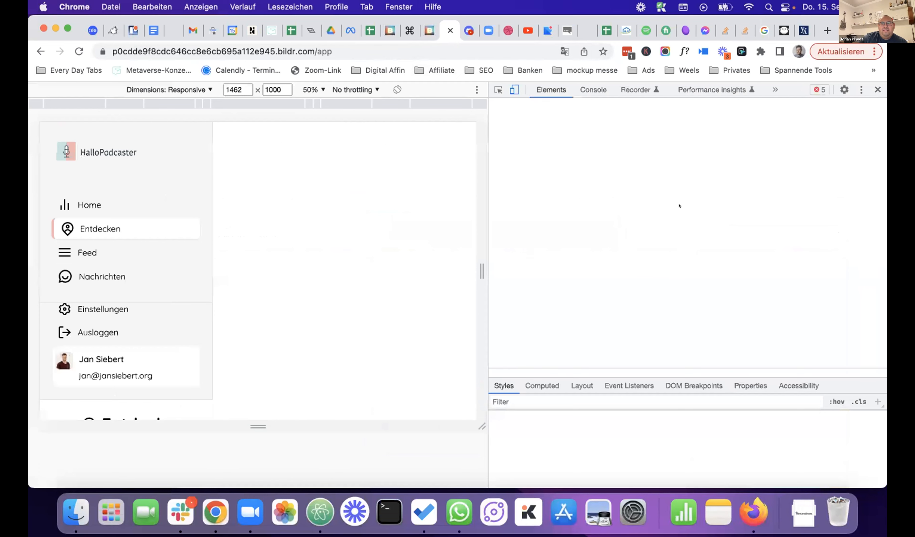
pyautogui.click(775, 89)
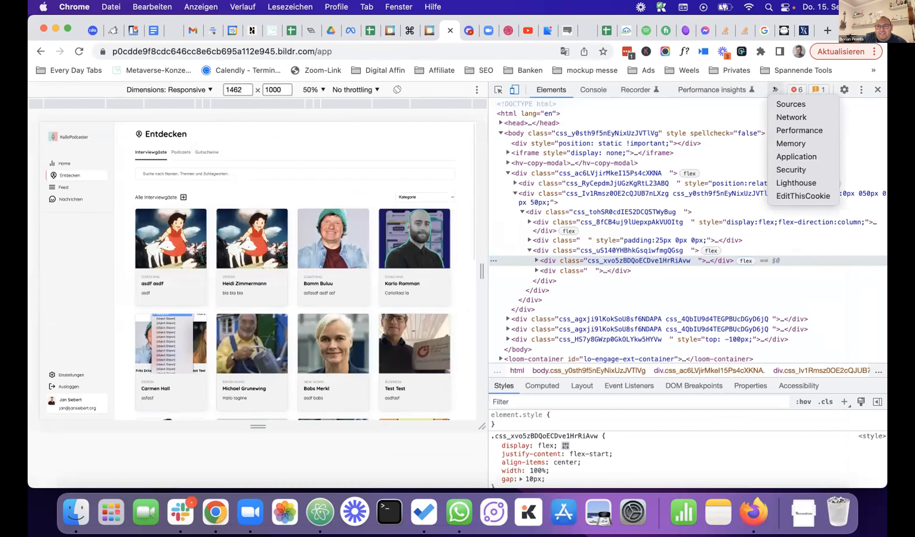
pyautogui.click(779, 116)
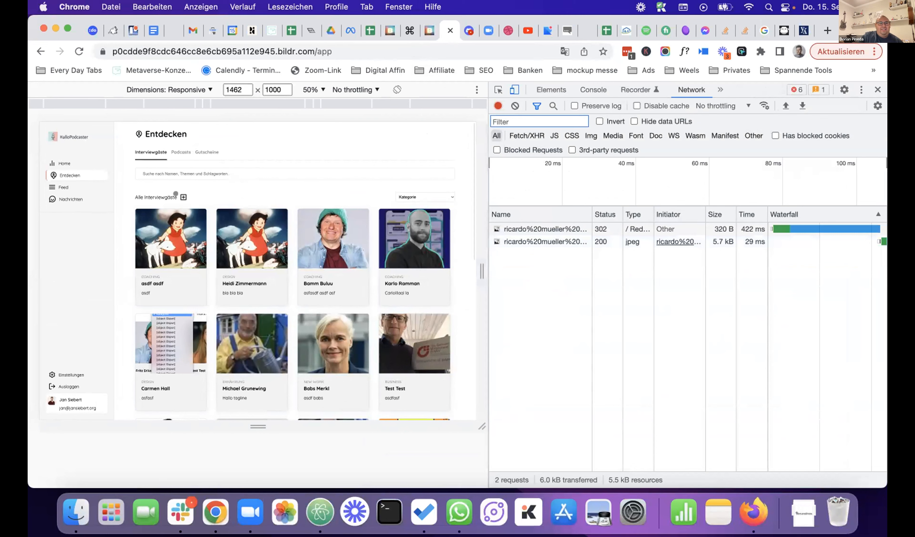
# - Open a new guest profile at full page size, named 'Test 2' with the heidi.jpeg picture
pyautogui.click(176, 194)
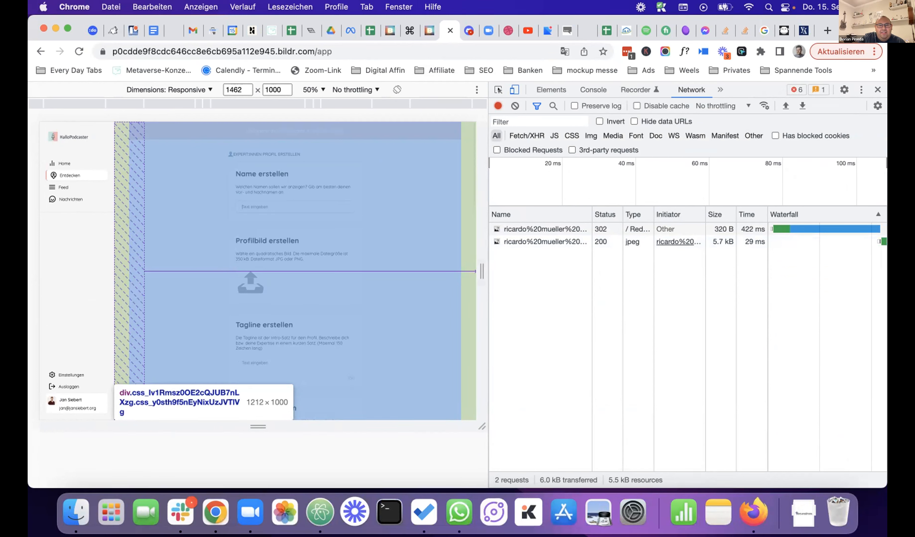
pyautogui.click(511, 89)
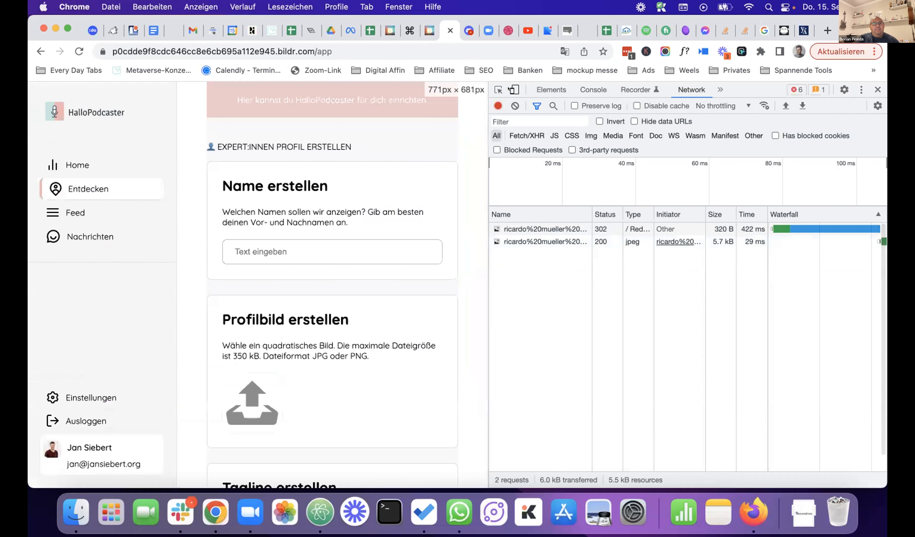
pyautogui.scroll(-2, 332, 231)
pyautogui.scroll(2, 280, 242)
pyautogui.click(279, 242)
pyautogui.write('Test 2')
pyautogui.scroll(-5, 280, 243)
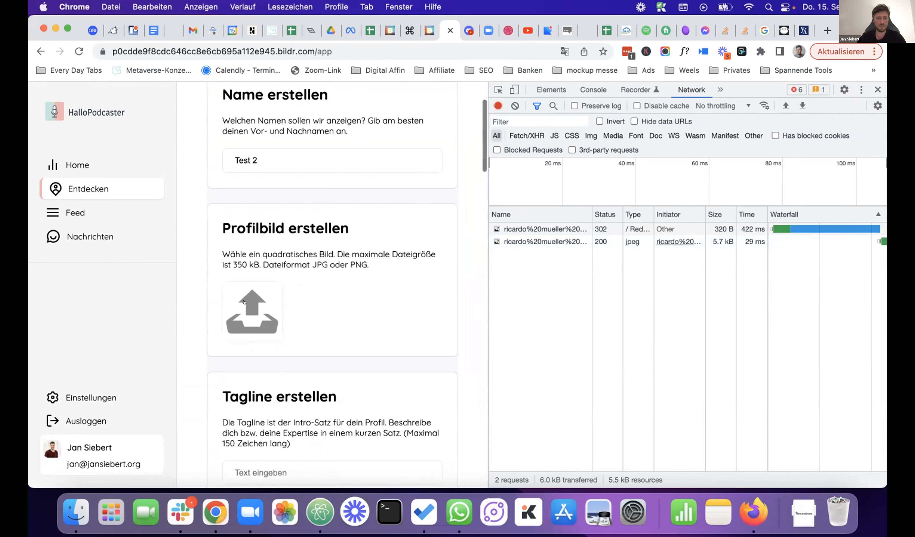
pyautogui.click(250, 307)
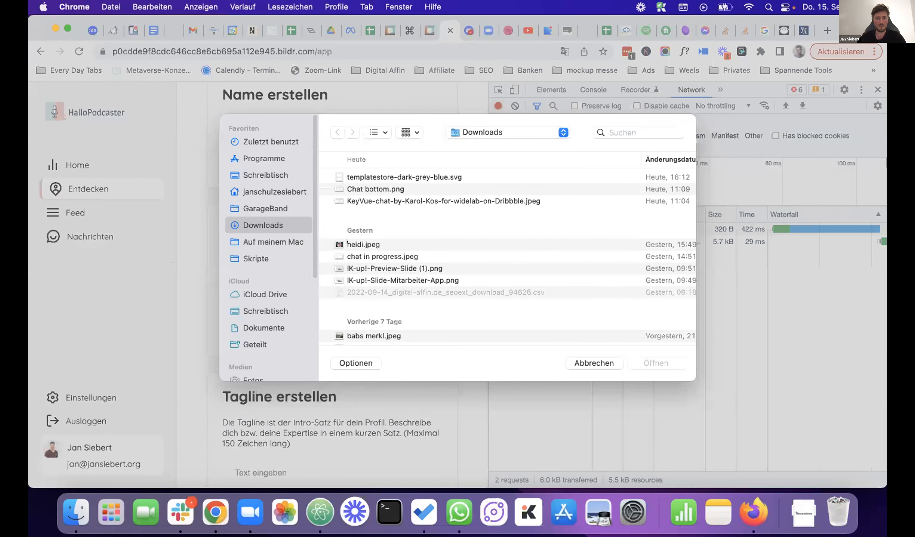
pyautogui.click(349, 245)
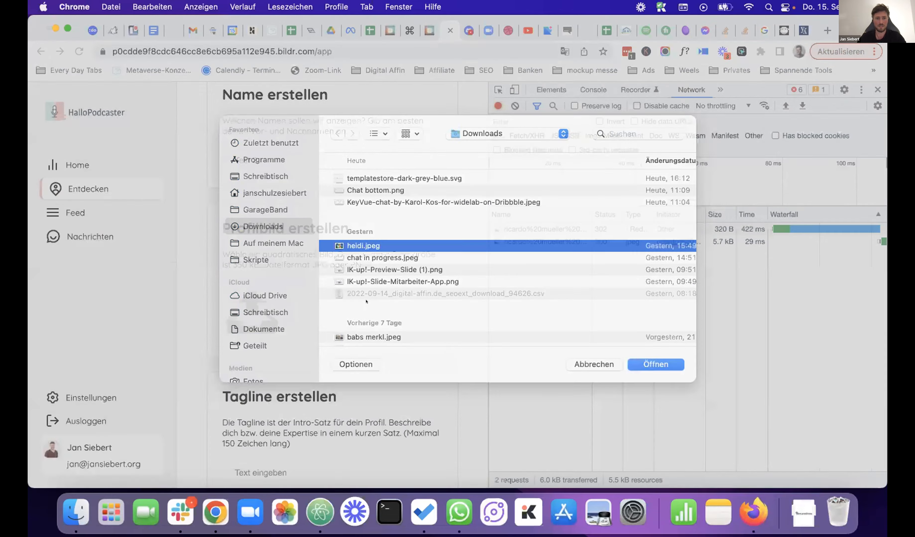
pyautogui.click(634, 365)
# - Give it tagline 'Test' and category Coaching, then publish the profile
pyautogui.scroll(-5, 268, 252)
pyautogui.click(268, 252)
pyautogui.write('Test')
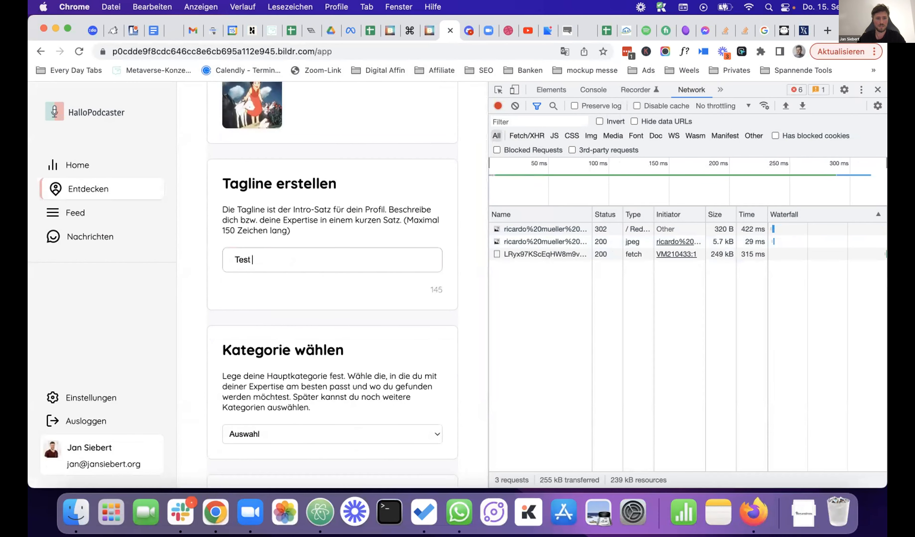
pyautogui.scroll(-7, 268, 222)
pyautogui.click(268, 173)
pyautogui.click(266, 207)
pyautogui.scroll(-10, 269, 204)
pyautogui.scroll(-10, 268, 204)
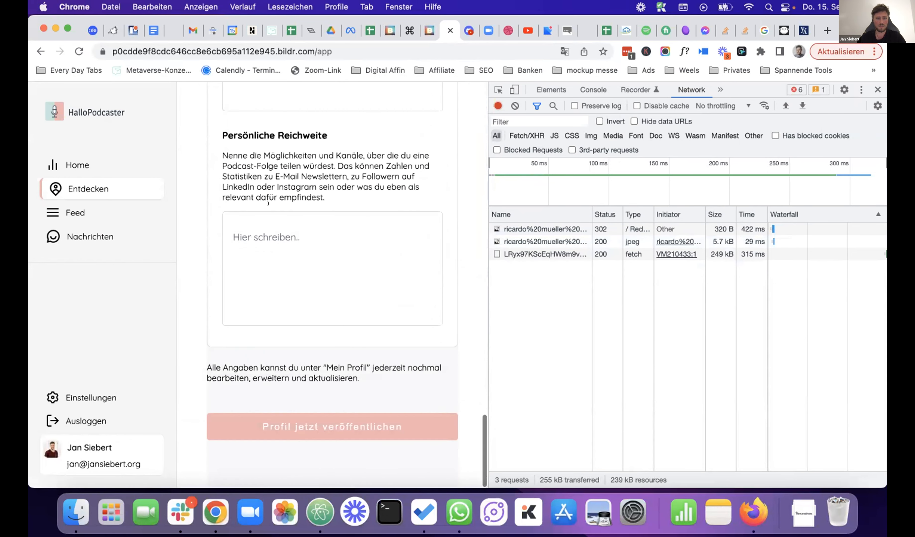
pyautogui.click(291, 425)
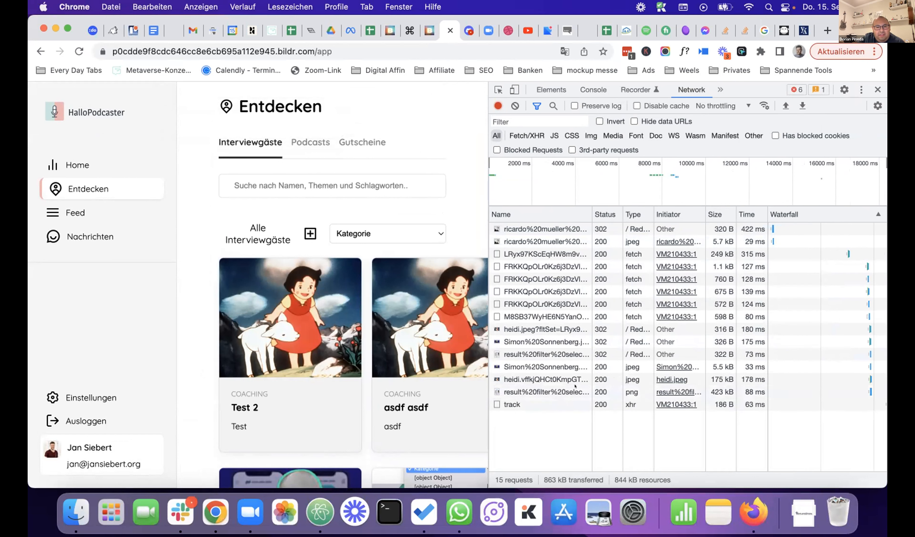
# - Inspect a record-save request's headers and payload, expanding recs and its first record
pyautogui.click(554, 301)
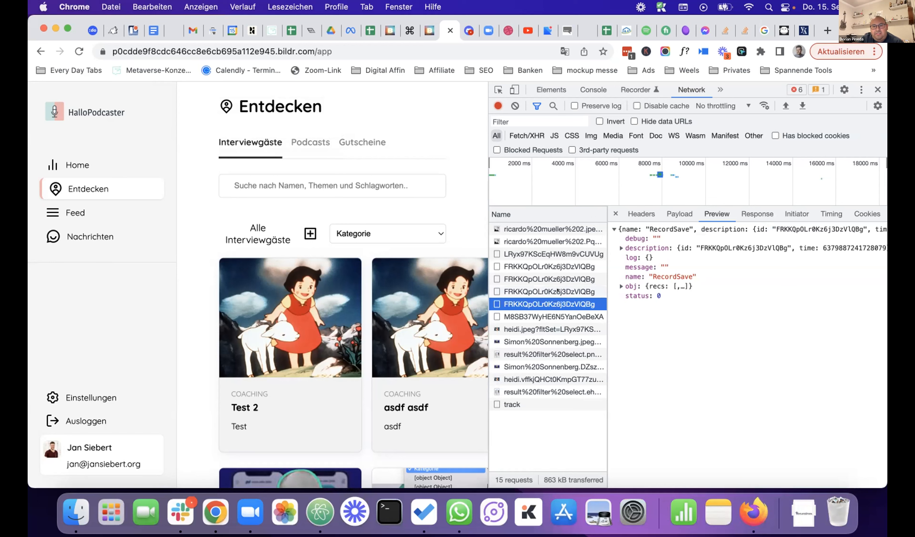
pyautogui.click(641, 214)
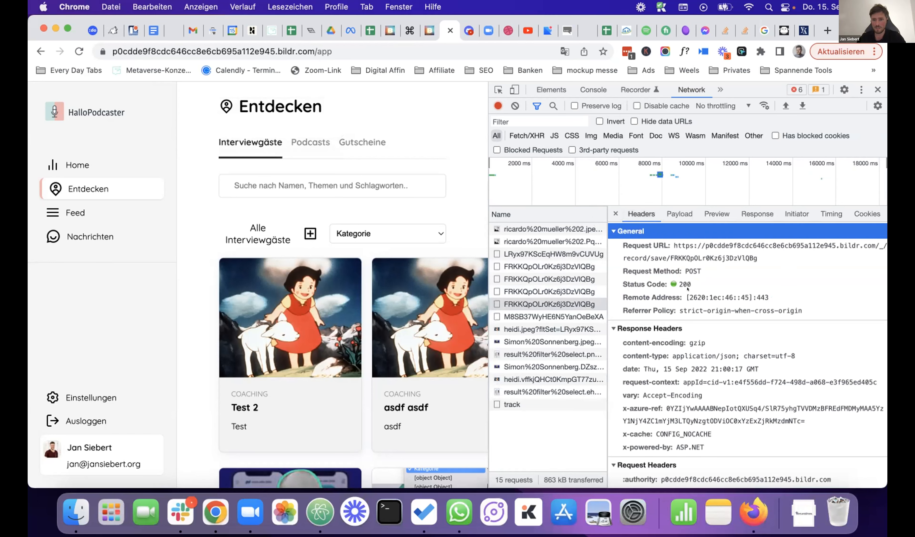
pyautogui.scroll(-3, 687, 289)
pyautogui.scroll(-4, 687, 289)
pyautogui.scroll(-2, 687, 290)
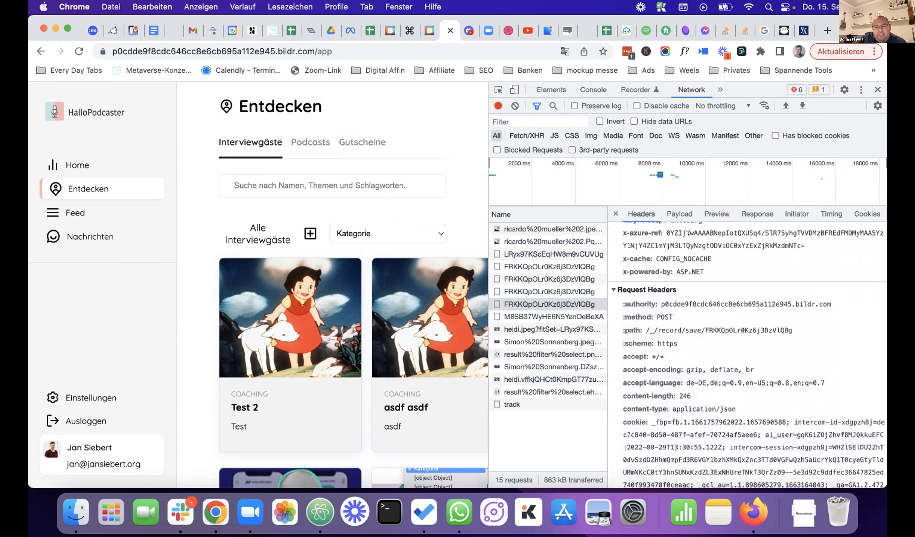
pyautogui.click(679, 214)
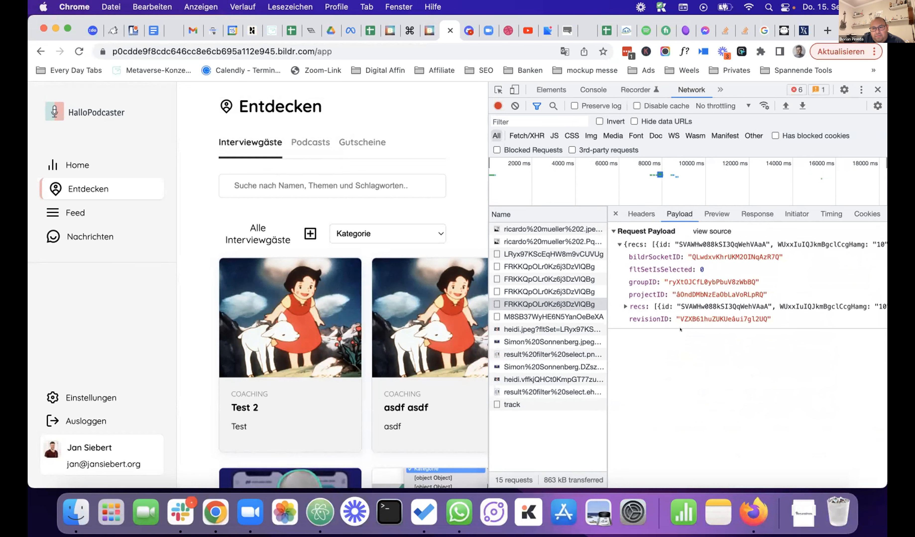
pyautogui.click(624, 307)
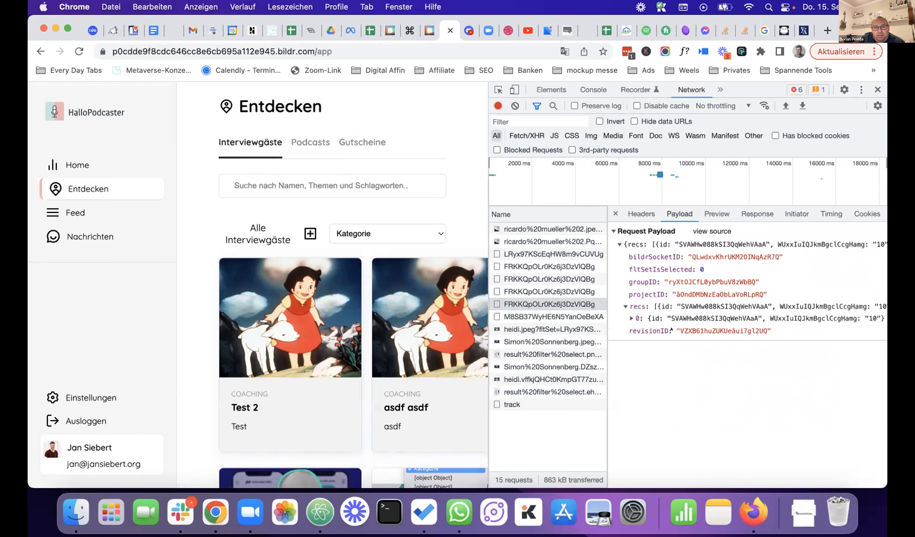
pyautogui.click(631, 318)
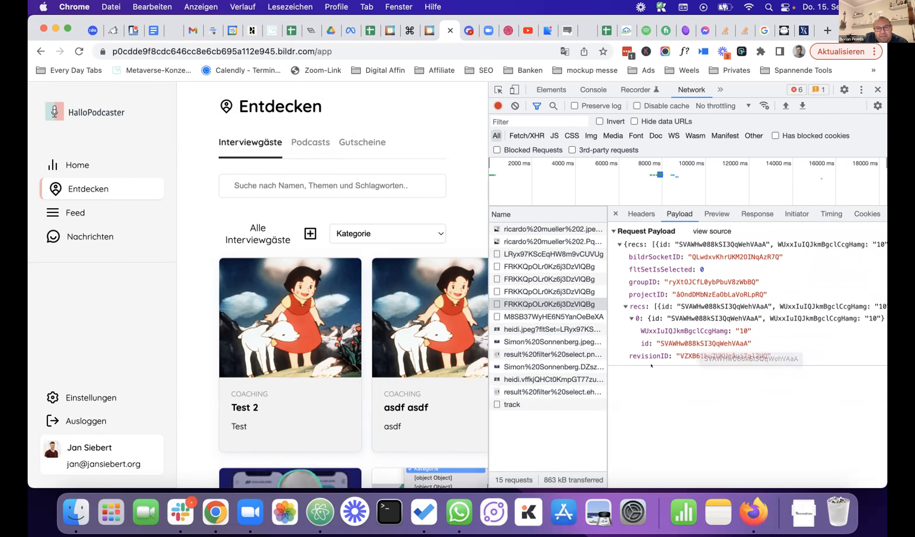
# - Inspect the M8SB37WyHE6N5YanOeBeXA request's recs payload, then go to the studio's Users data
pyautogui.click(554, 291)
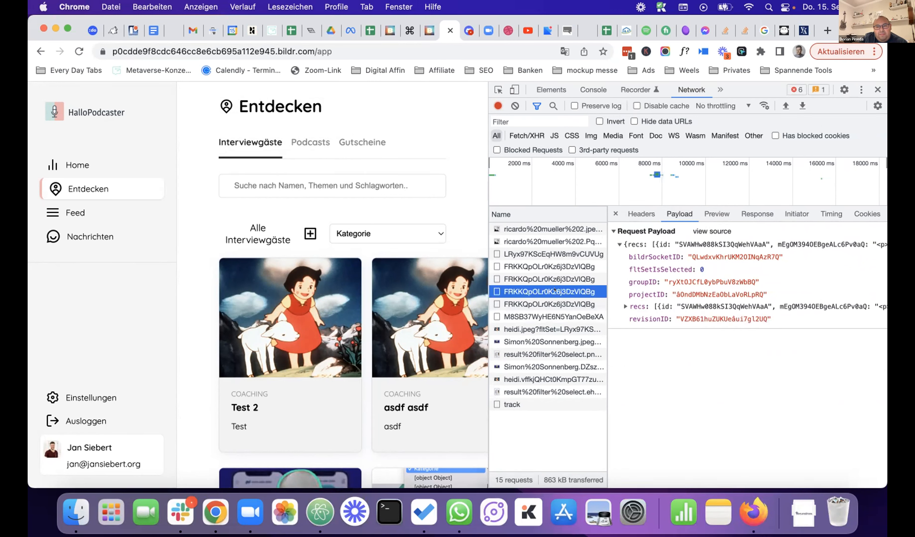
pyautogui.click(547, 317)
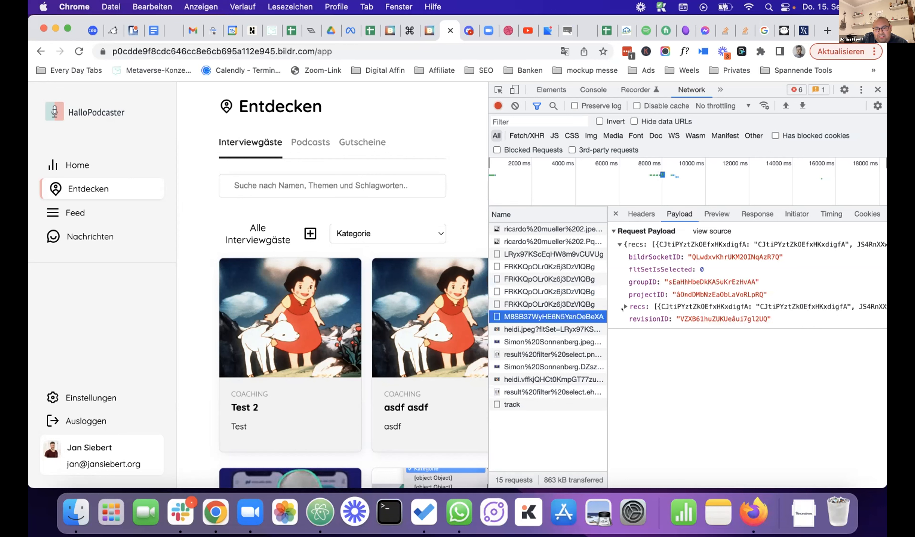
pyautogui.click(624, 306)
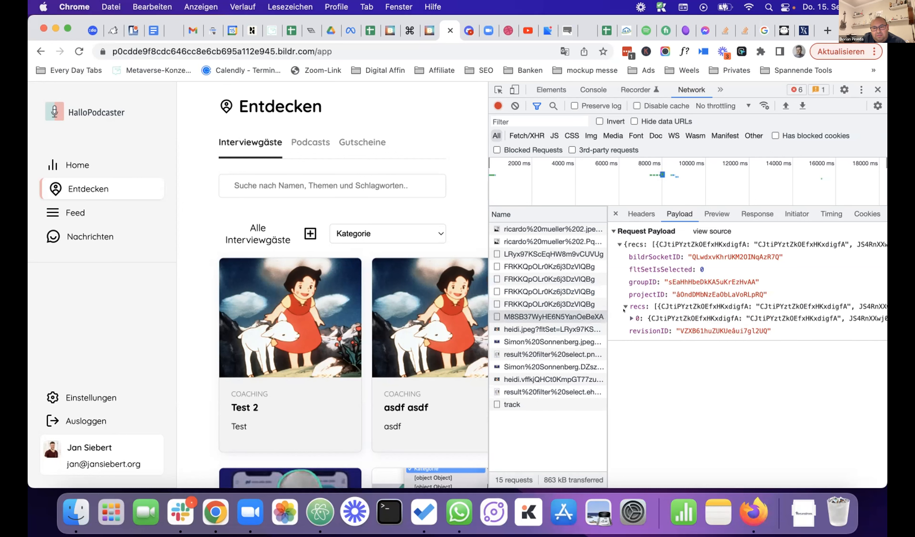
pyautogui.click(625, 318)
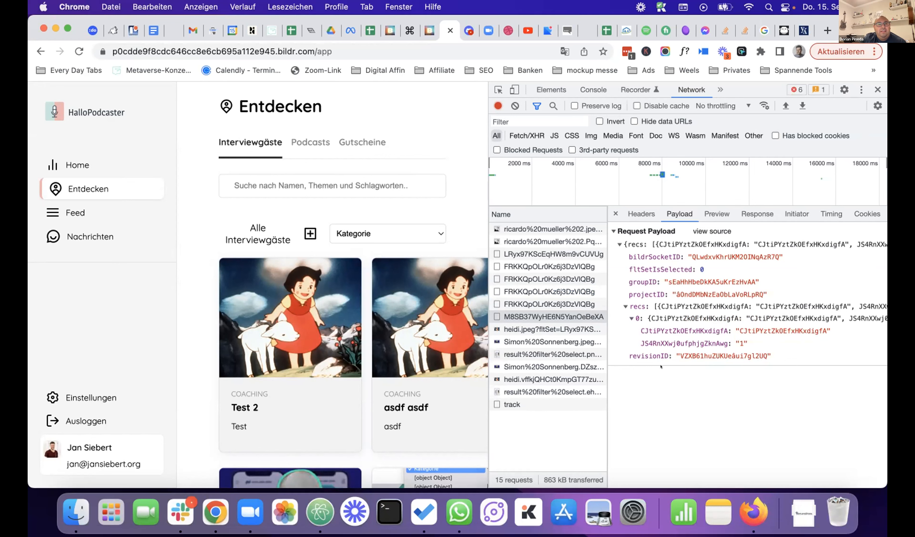
pyautogui.click(428, 30)
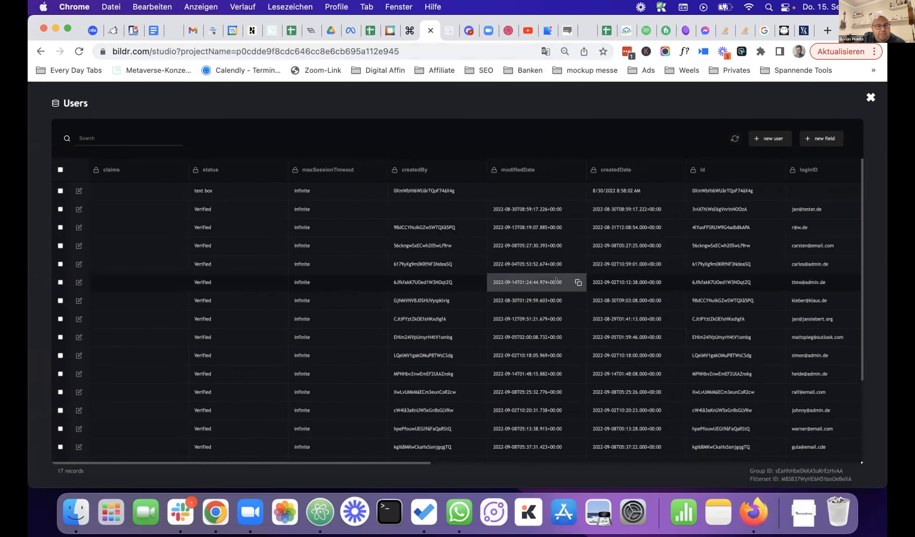
# - Search the Users records by the user's name, check their Counter Guests, then switch to the app
pyautogui.hscroll(3, 555, 280)
pyautogui.hscroll(5, 556, 279)
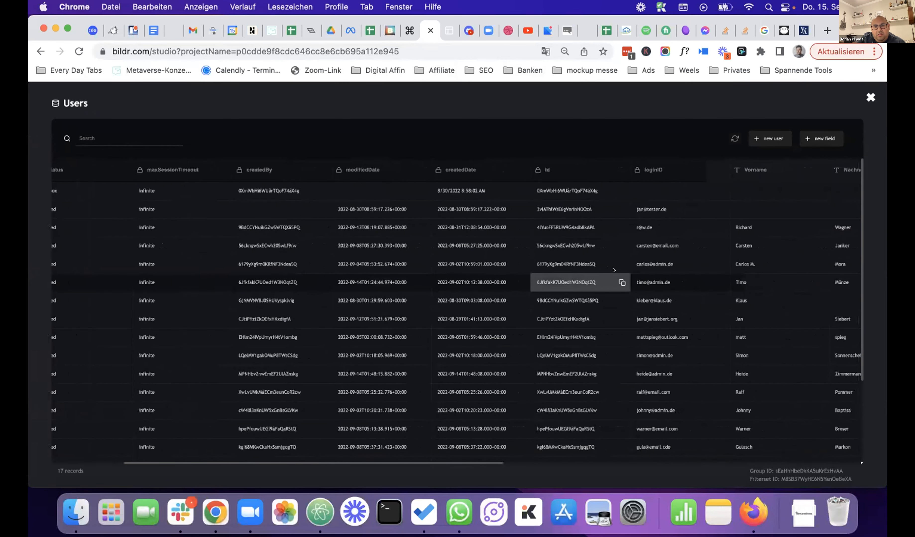
pyautogui.click(85, 138)
pyautogui.write('jan')
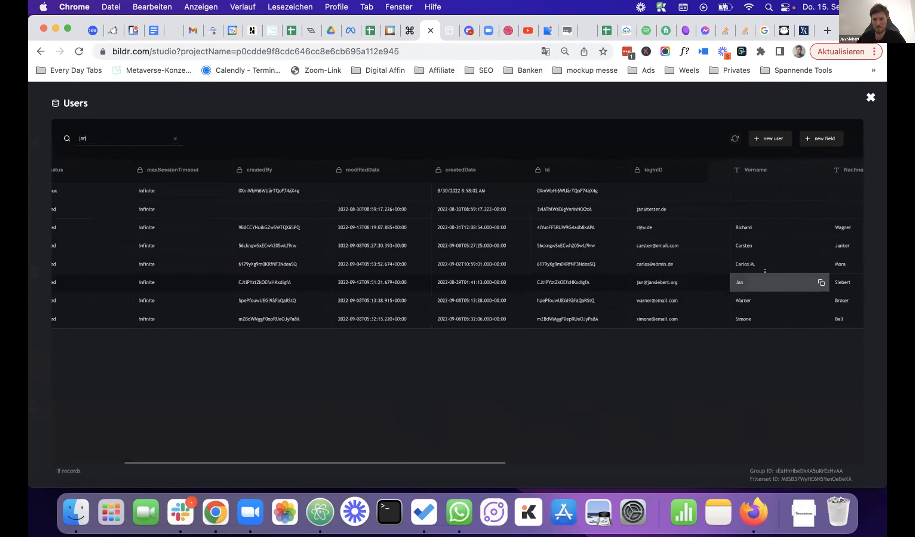
pyautogui.hscroll(7, 758, 273)
pyautogui.hscroll(12, 759, 273)
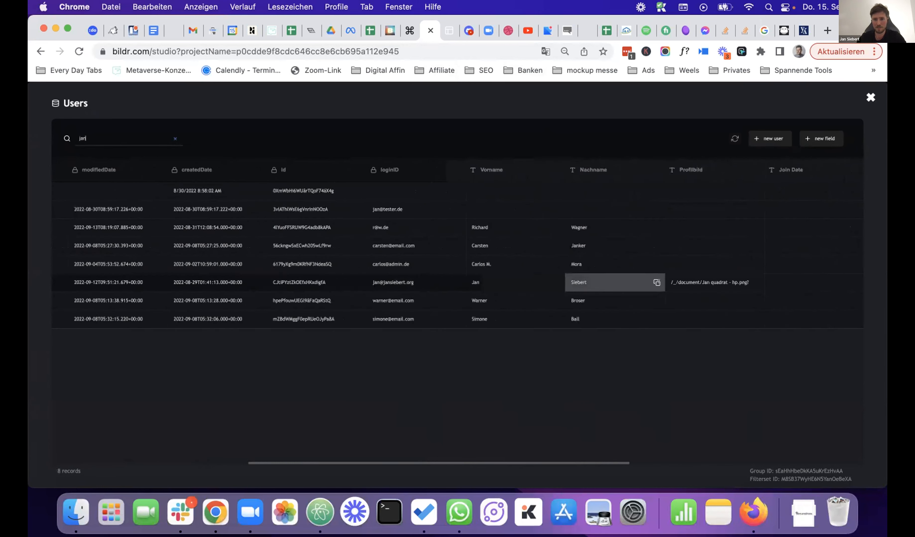
pyautogui.hscroll(15, 602, 282)
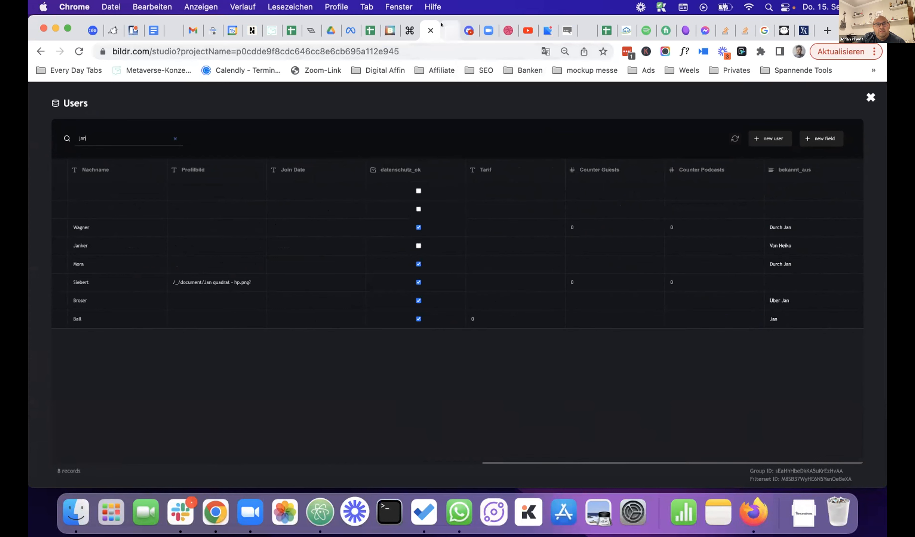
pyautogui.click(449, 31)
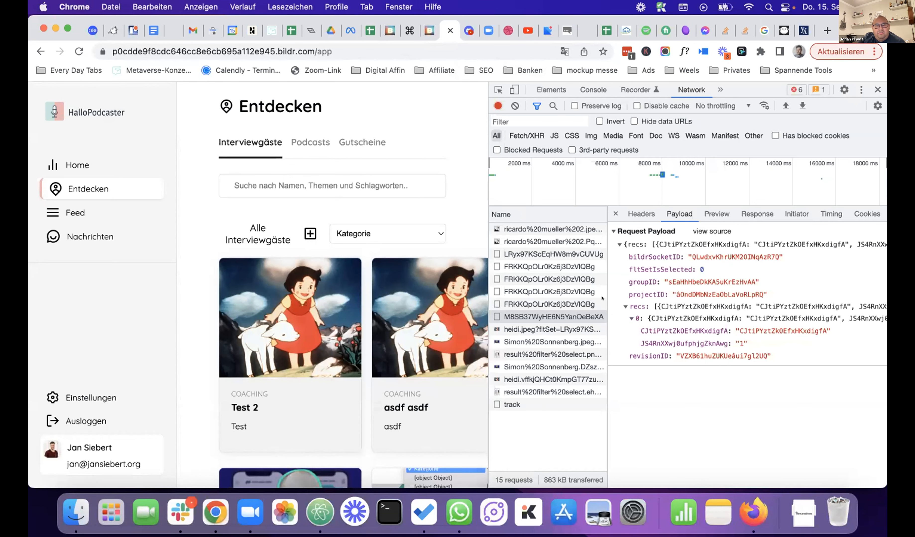
# - Return to the 8 name-filtered Users records in the Bildr studio
pyautogui.click(421, 31)
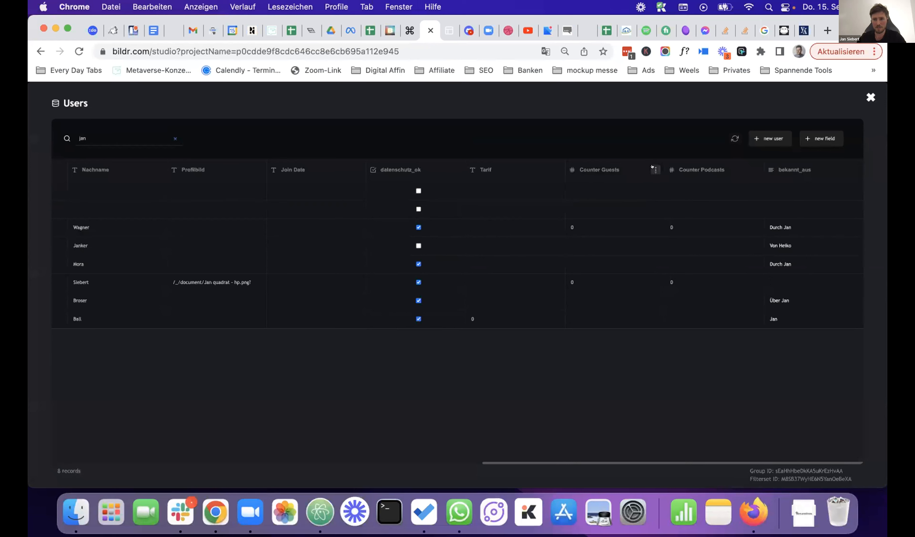
# - Read the Counter Guests Field ID from its header menu, then close the Users data
pyautogui.click(654, 169)
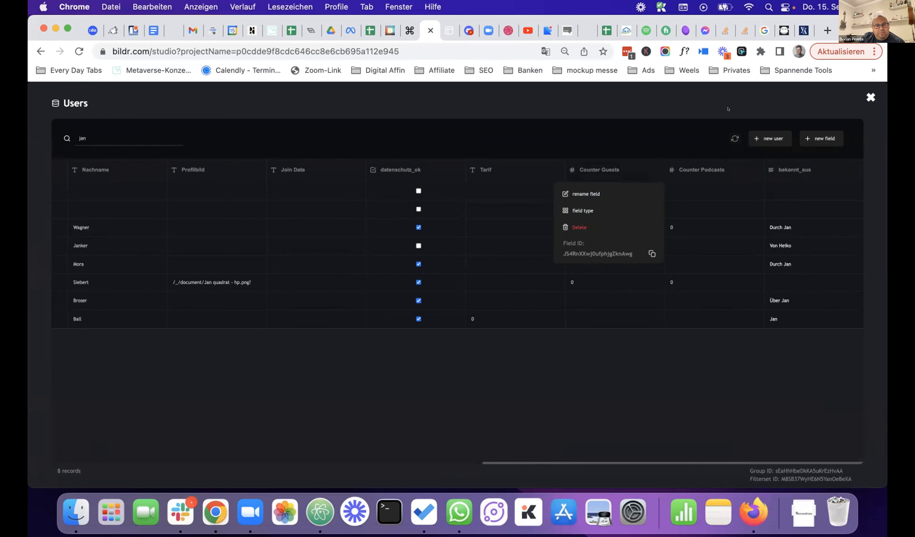
pyautogui.click(864, 93)
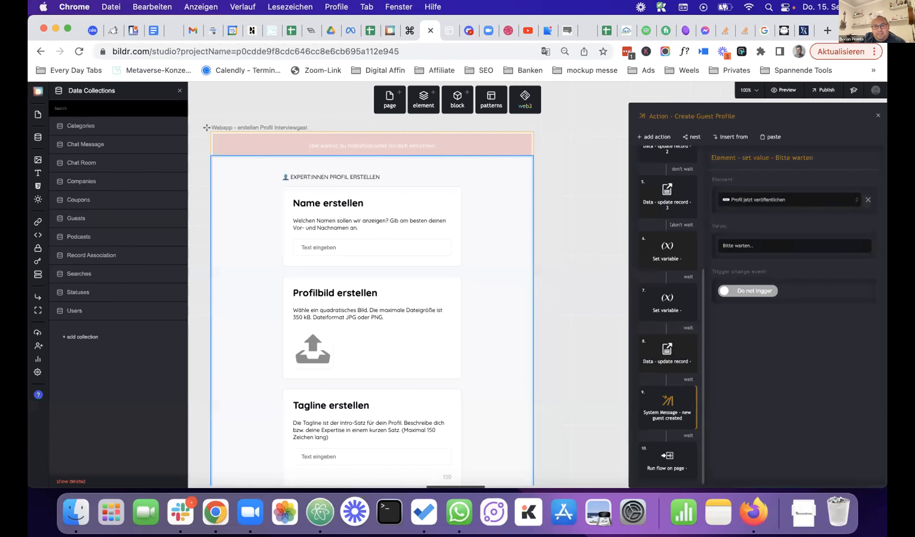
# - Review action 8's Users update setting Counter Guests from newCountGuests, then switch to the app
pyautogui.click(665, 350)
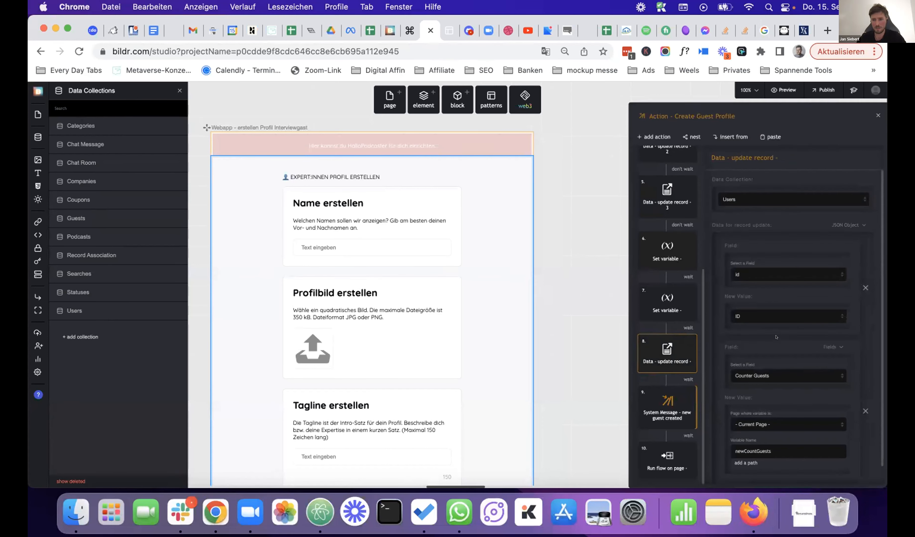
pyautogui.scroll(-2, 761, 342)
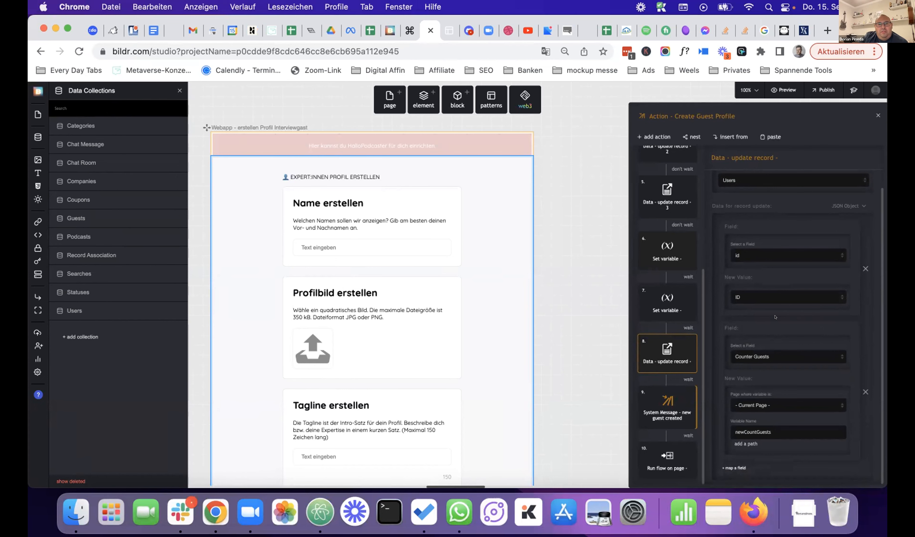
pyautogui.click(443, 31)
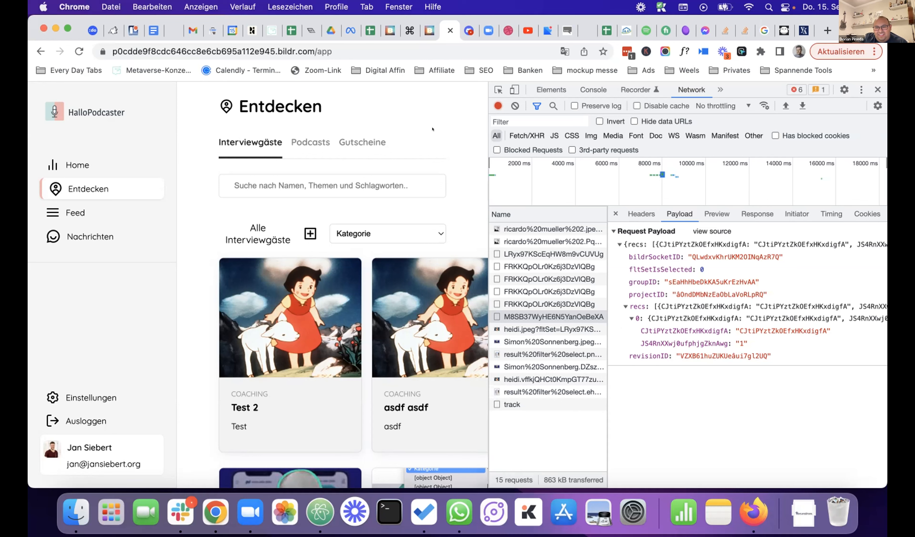
# - Switch back to the Bildr studio showing step 8's Counter Guests update mapping
pyautogui.click(423, 31)
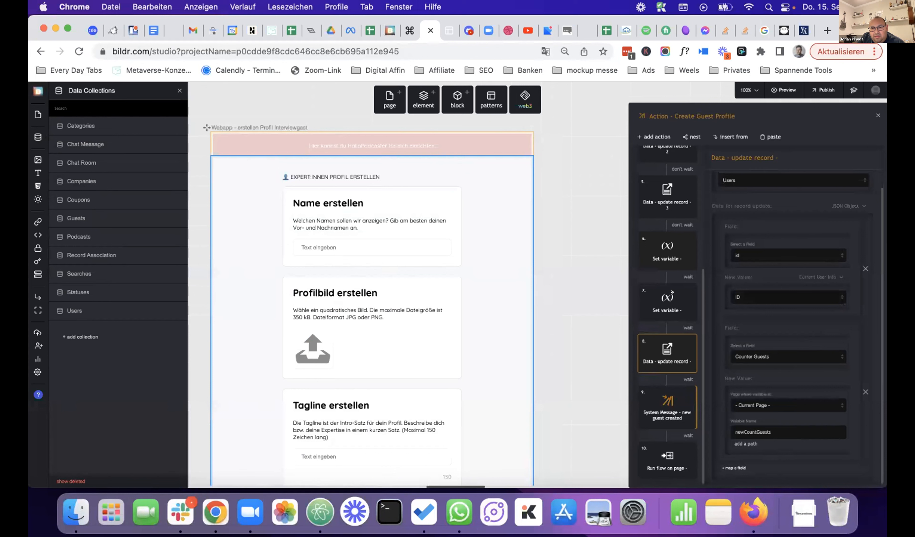
# - Make step 8 write newCountGuests into Counter Guests, then check the payload in DevTools
pyautogui.click(767, 293)
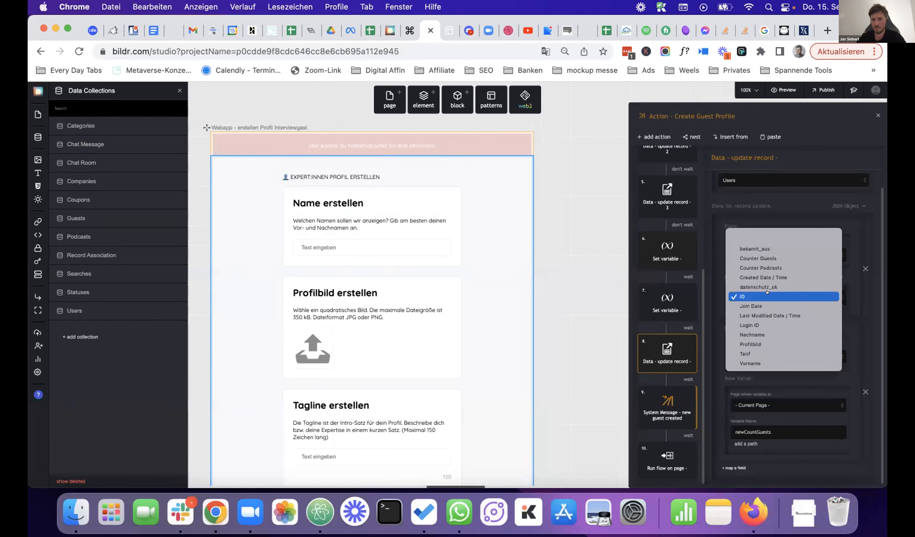
pyautogui.click(765, 296)
pyautogui.click(760, 255)
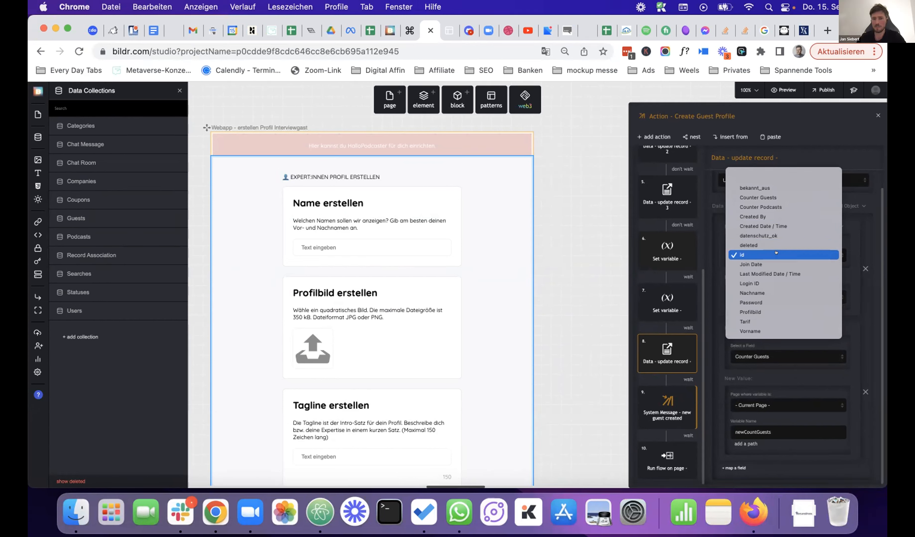
pyautogui.click(776, 254)
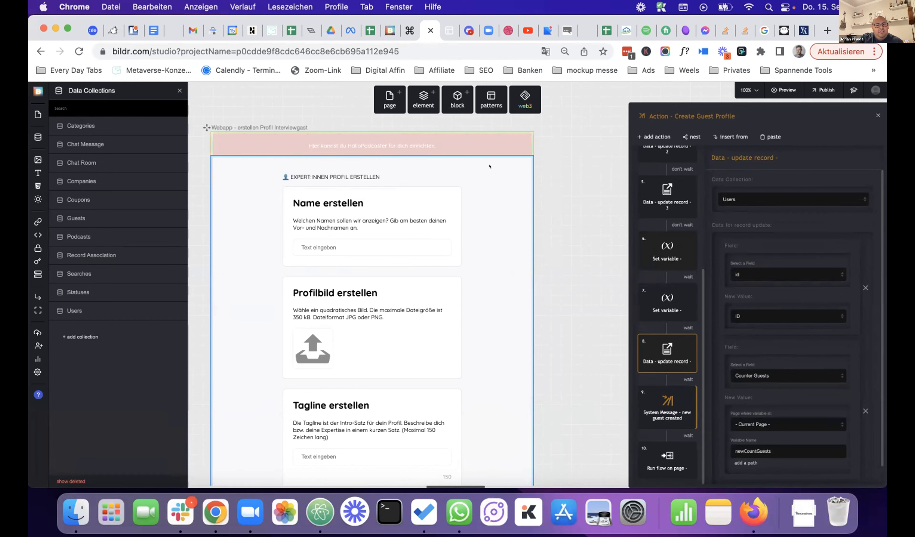
pyautogui.click(449, 30)
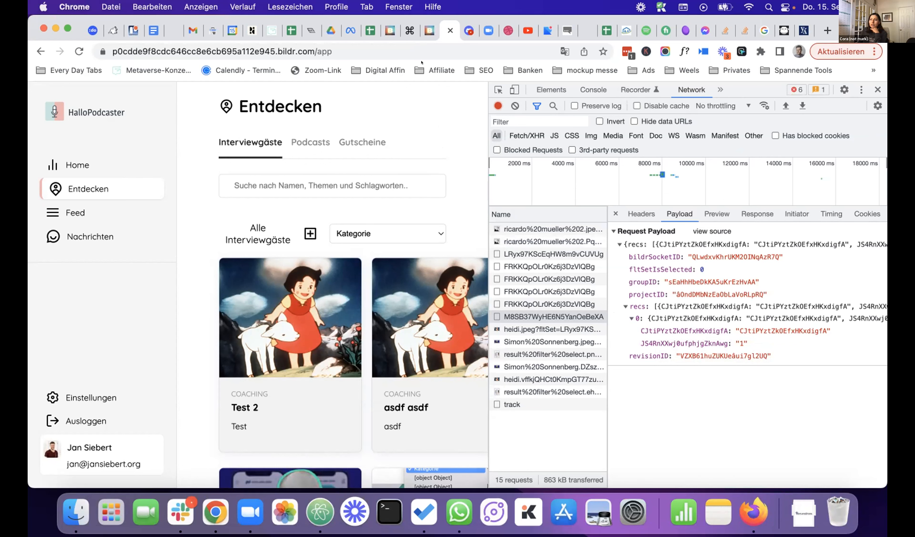
pyautogui.click(424, 30)
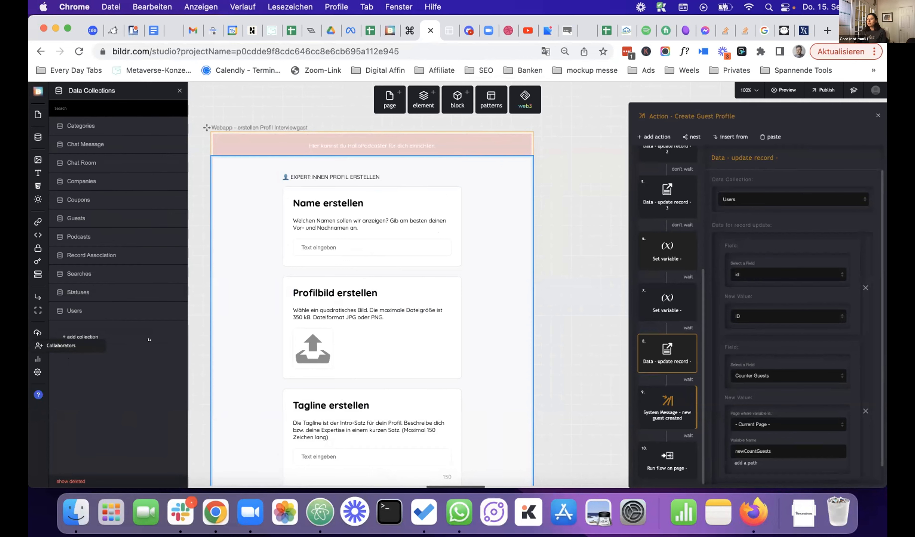
# - Invite a new collaborator by their e-mail address and close the Collaborators overlay
pyautogui.click(41, 341)
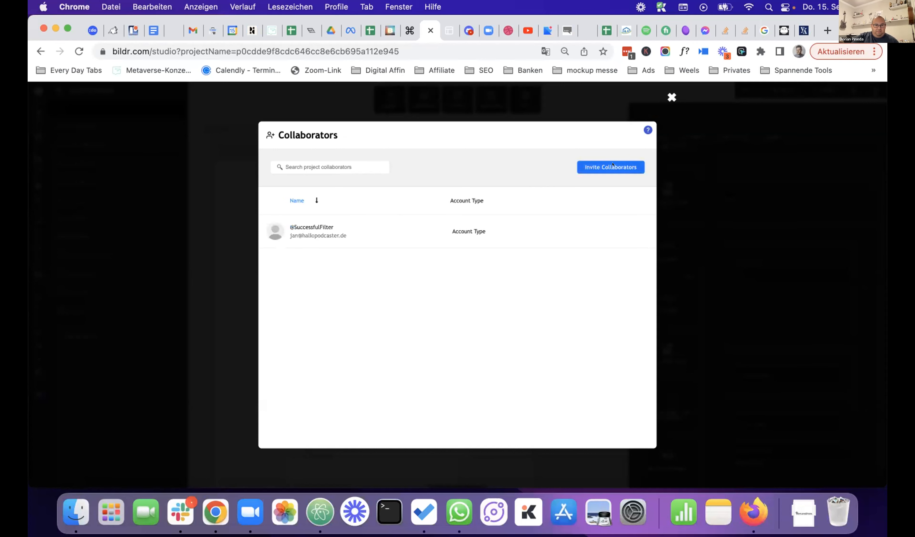
pyautogui.click(609, 166)
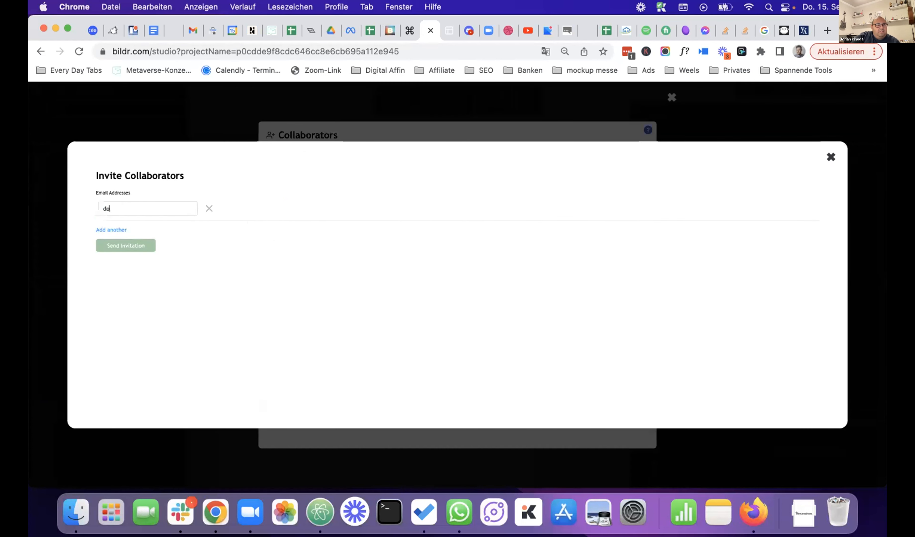
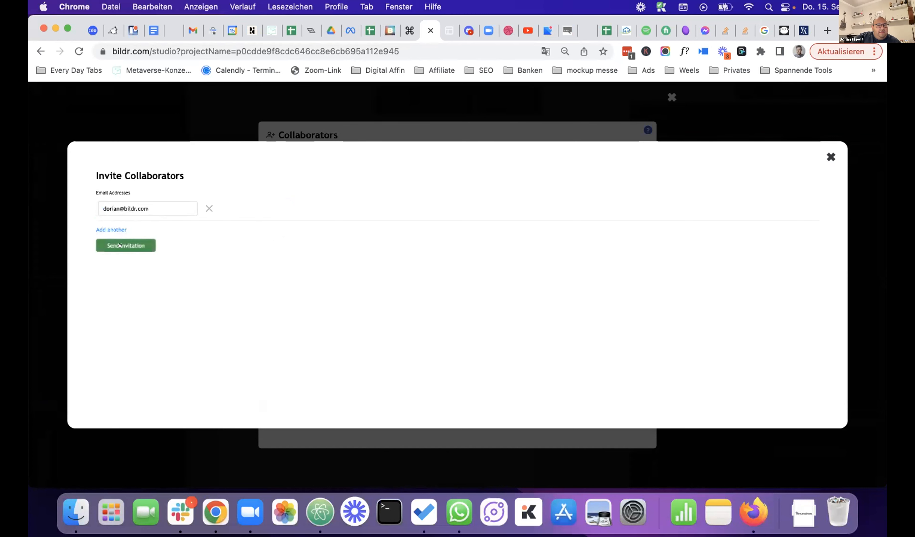
pyautogui.click(118, 244)
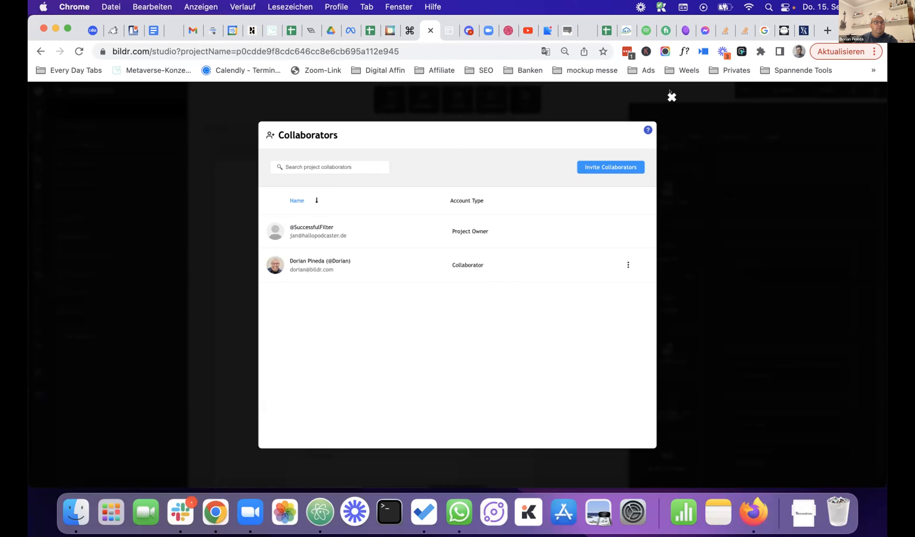
pyautogui.click(671, 96)
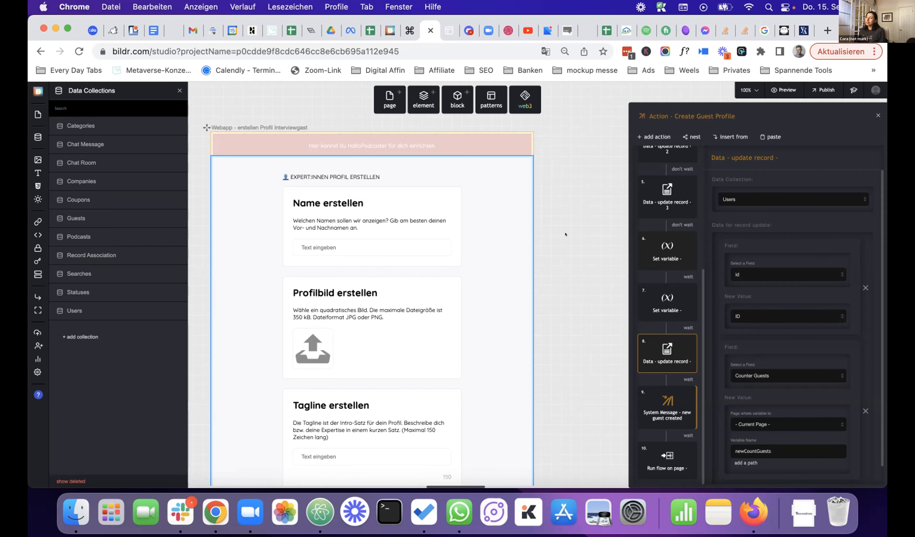
# - Pan the canvas to the Nachrichten page, select its room-card Grid List, then switch to the running app
pyautogui.scroll(1, 565, 234)
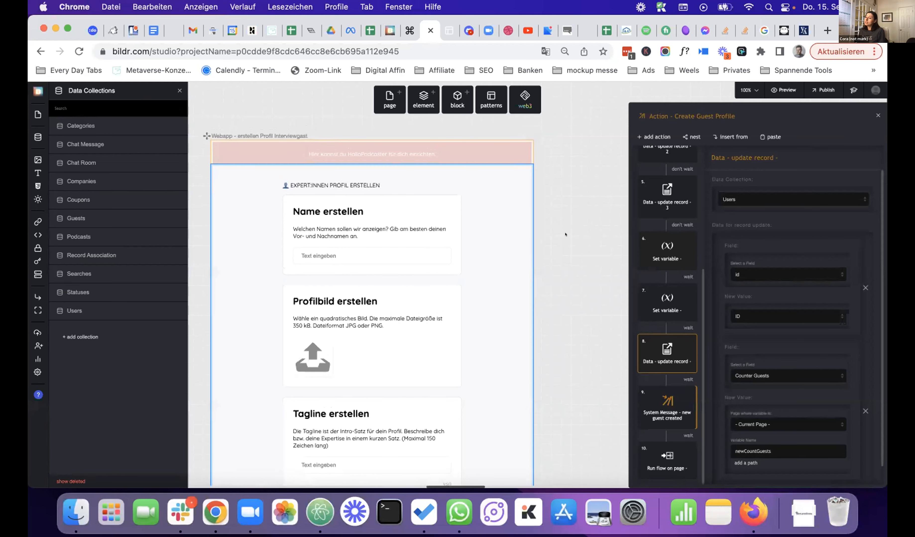
pyautogui.scroll(-1, 565, 234)
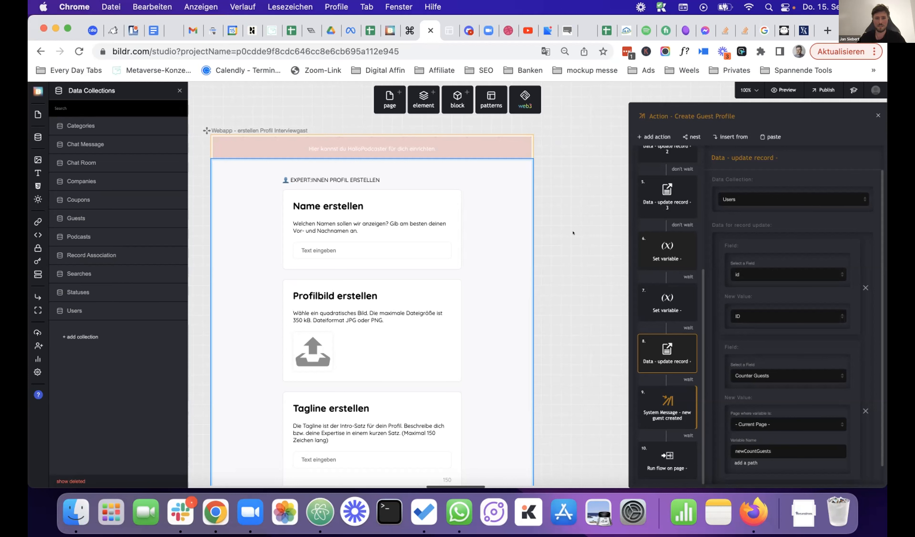
pyautogui.scroll(1, 573, 232)
pyautogui.scroll(-1, 573, 233)
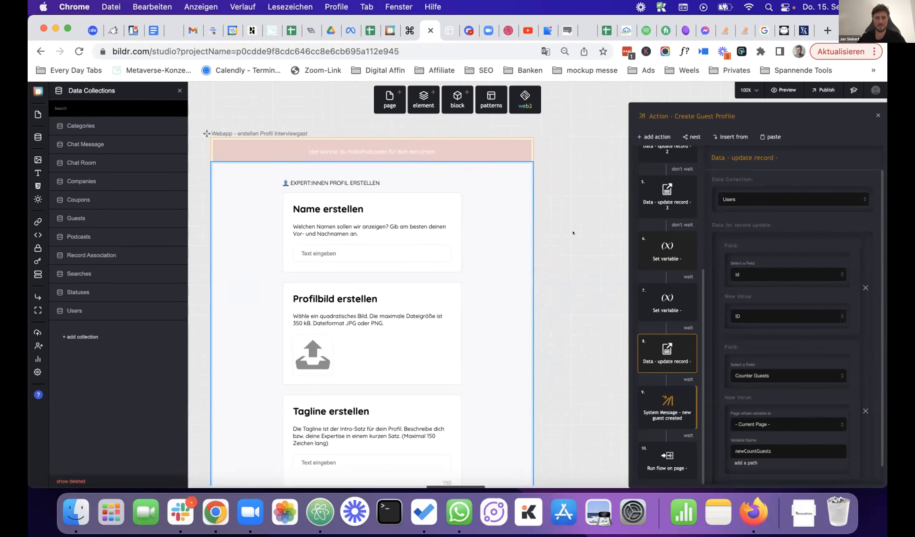
pyautogui.hscroll(2, 573, 233)
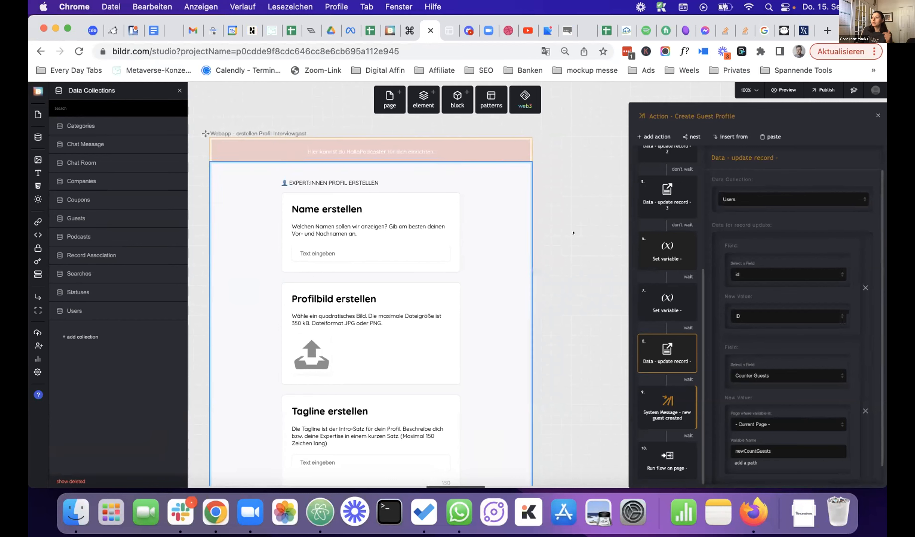
pyautogui.hscroll(-3, 572, 233)
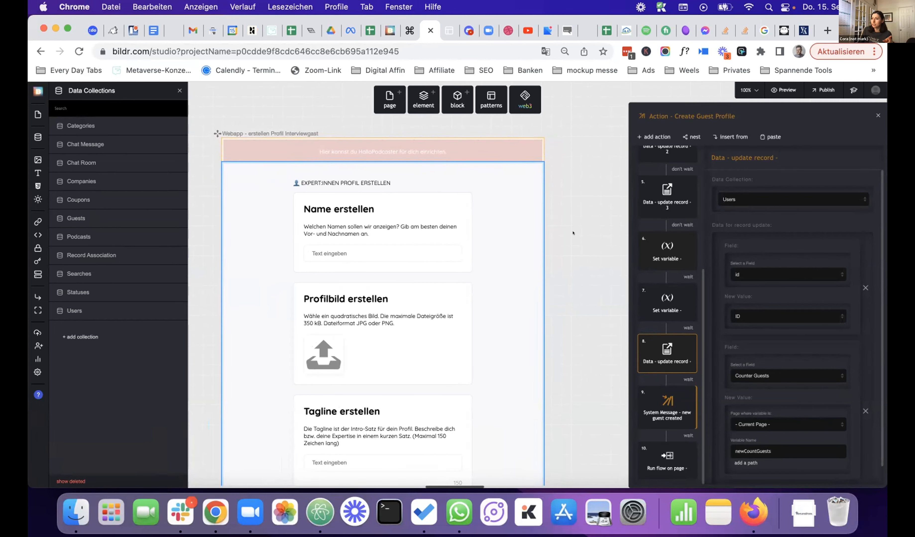
pyautogui.hscroll(10, 573, 233)
pyautogui.hscroll(15, 572, 232)
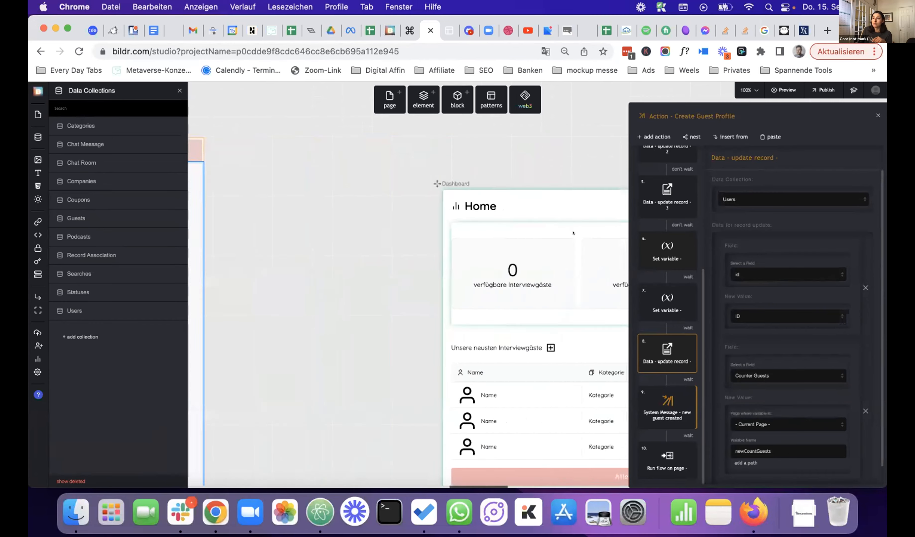
pyautogui.hscroll(15, 573, 233)
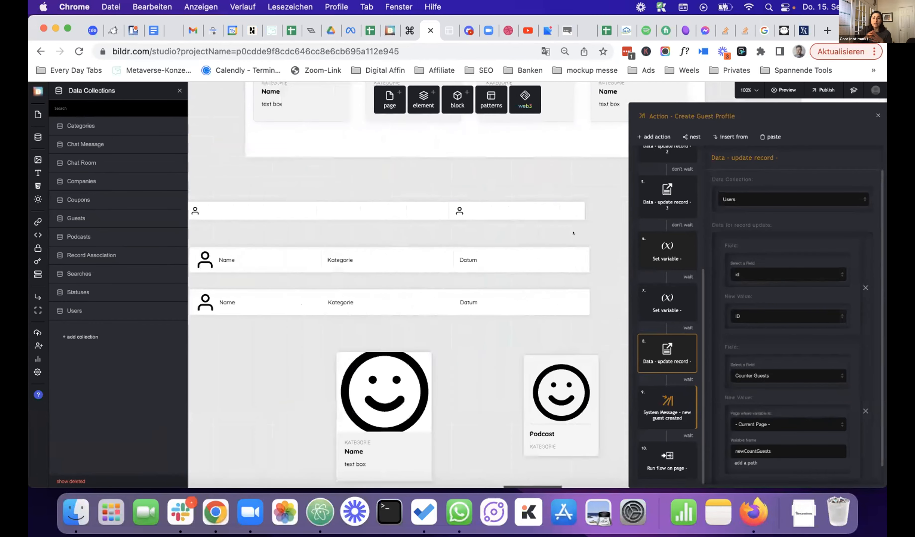
pyautogui.hscroll(15, 573, 232)
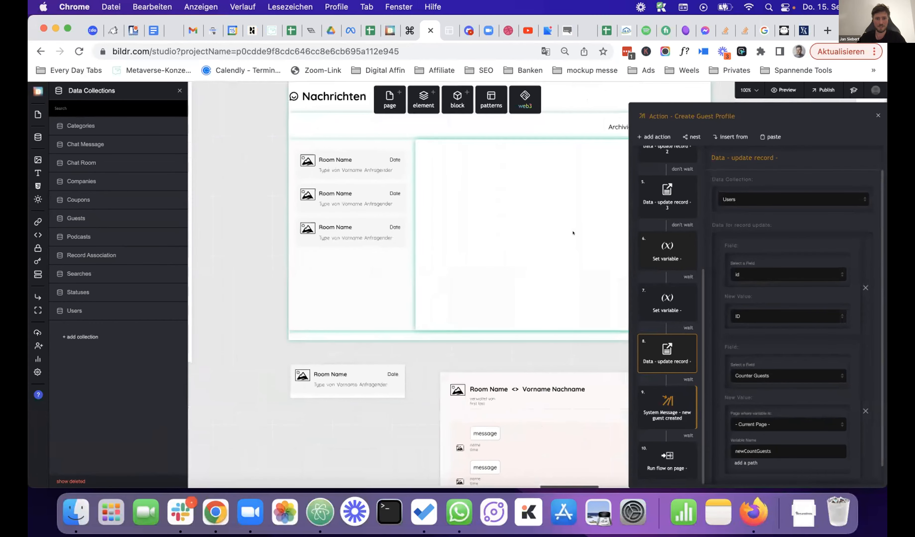
pyautogui.scroll(-2, 594, 233)
pyautogui.hscroll(-3, 553, 236)
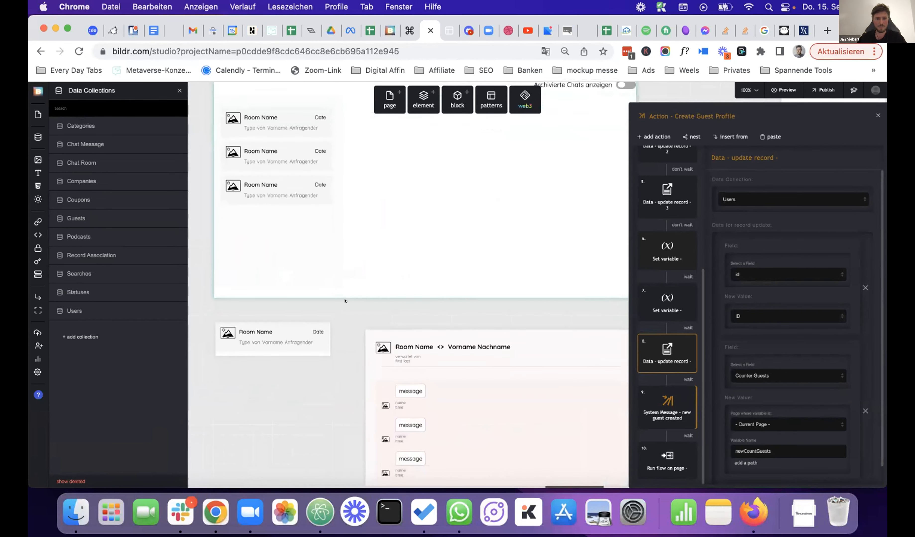
pyautogui.scroll(1, 327, 251)
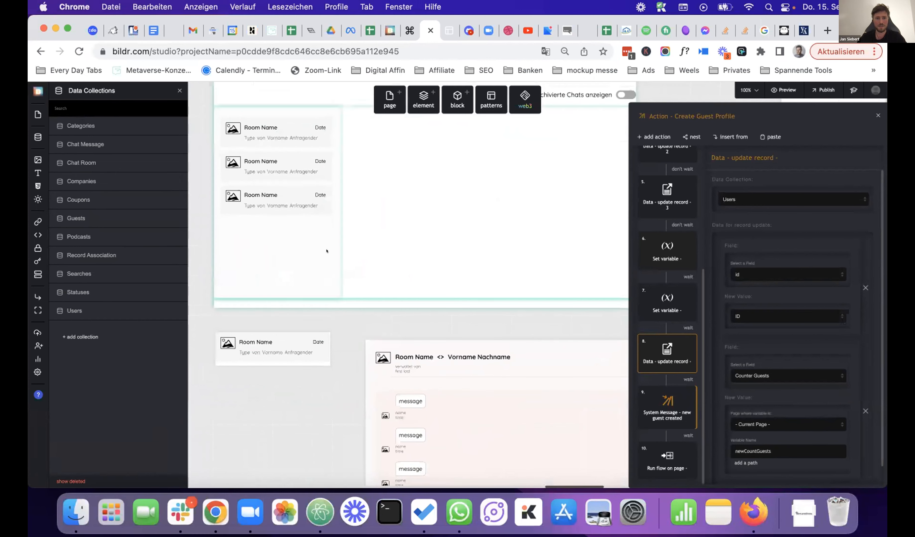
pyautogui.scroll(2, 315, 195)
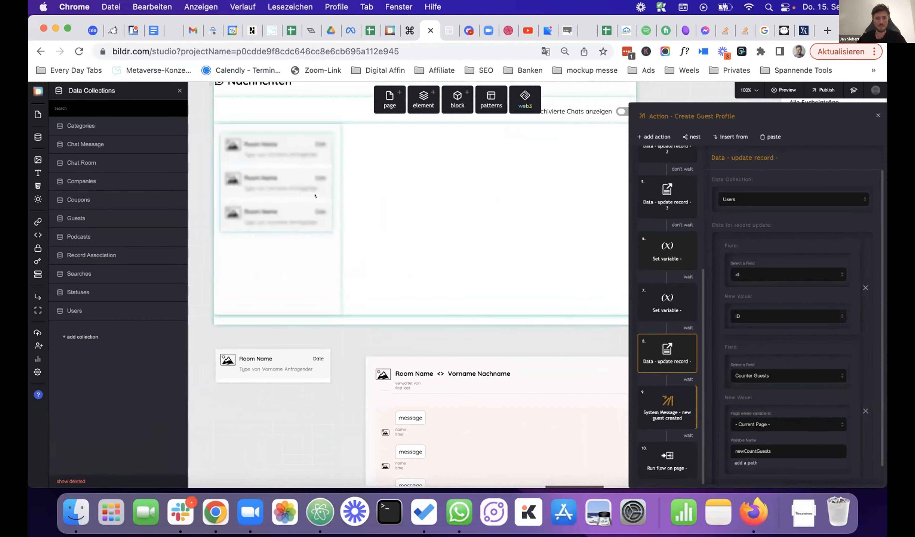
pyautogui.scroll(1, 324, 205)
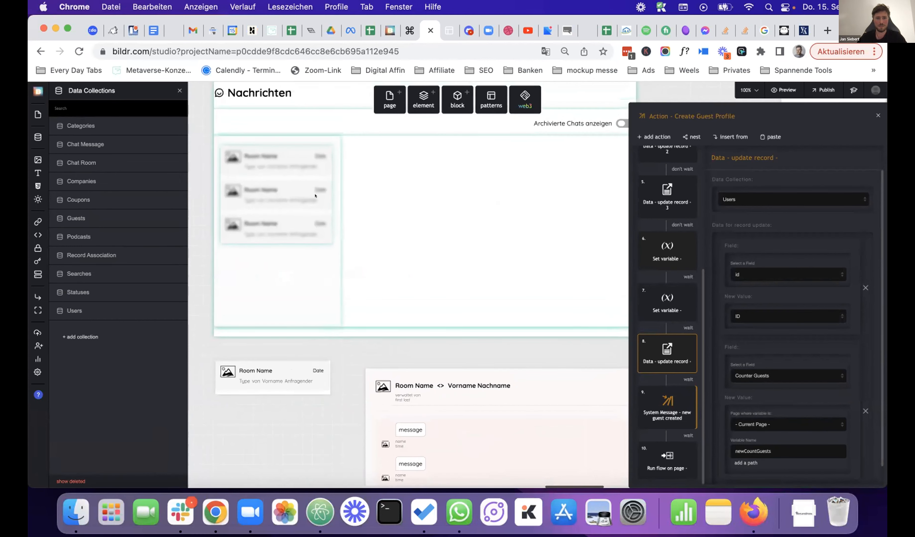
pyautogui.click(307, 212)
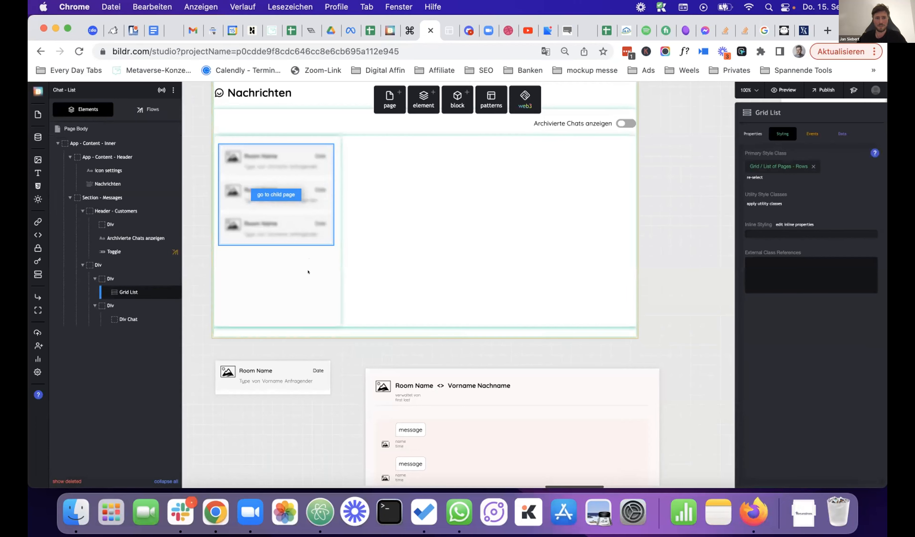
pyautogui.hotkey('ctrl', 'Tab')
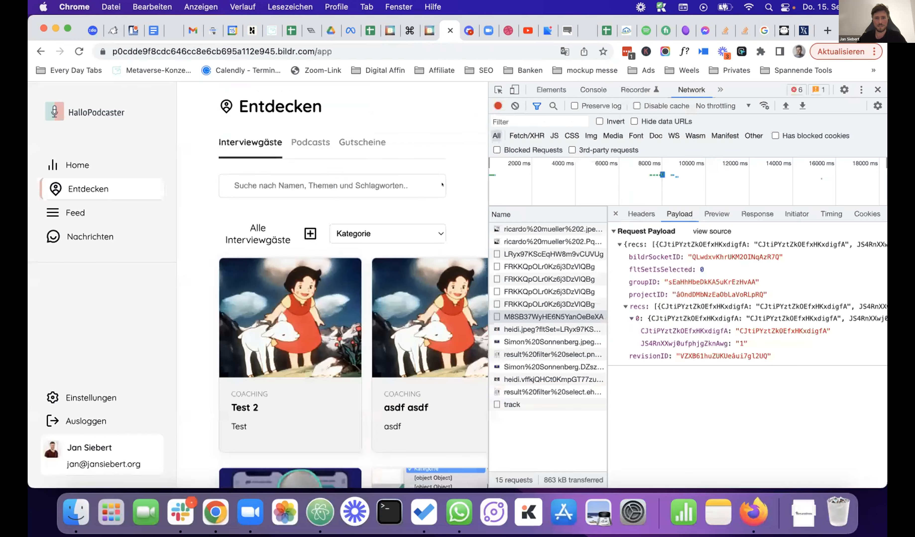
# - Close DevTools, open the first Nachrichten conversation in the live app, then return to the studio
pyautogui.click(876, 90)
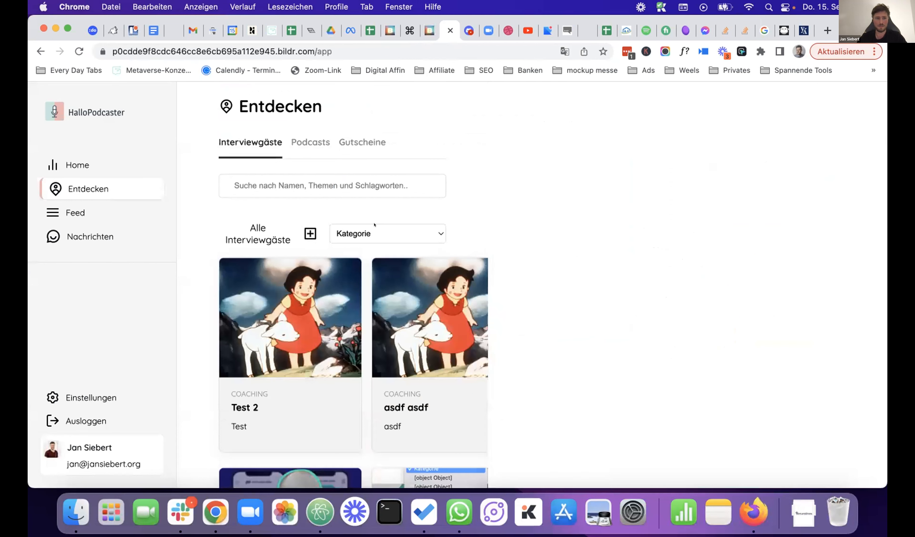
pyautogui.click(89, 235)
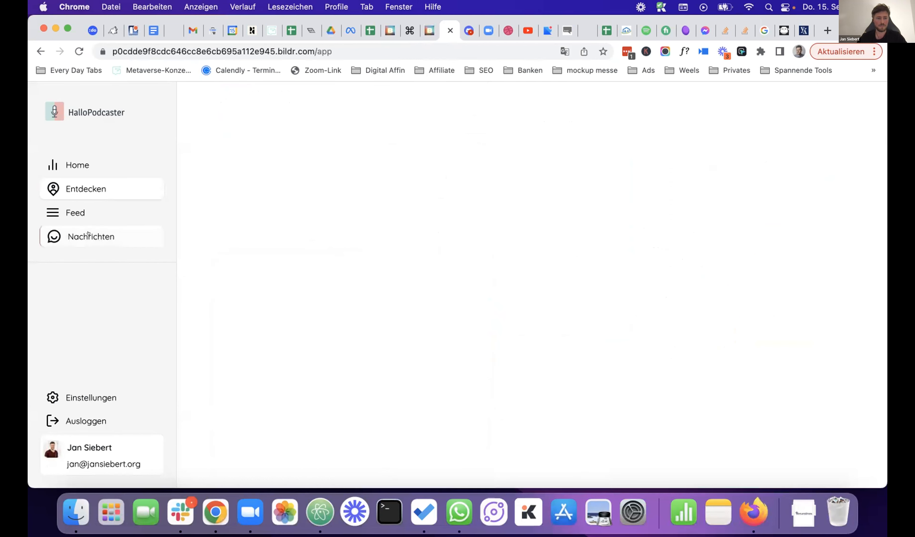
pyautogui.click(300, 205)
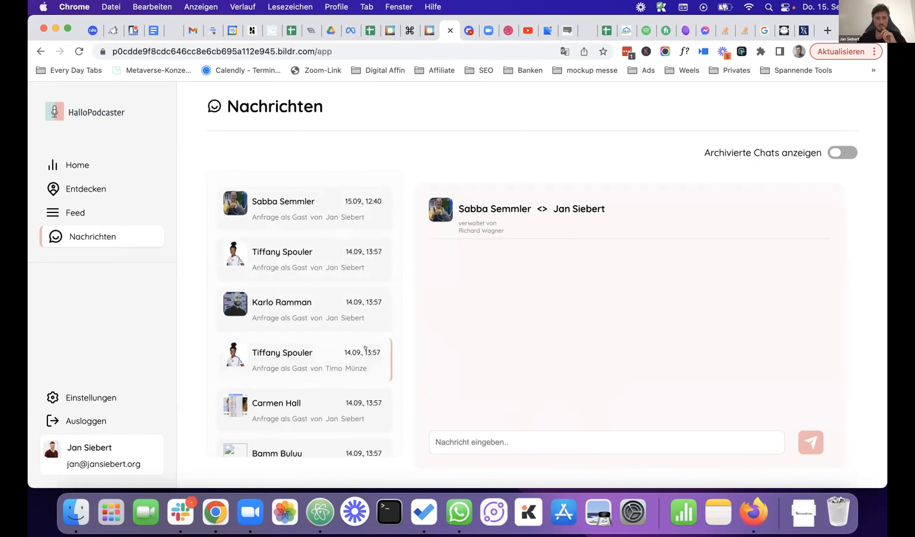
pyautogui.scroll(-2, 365, 348)
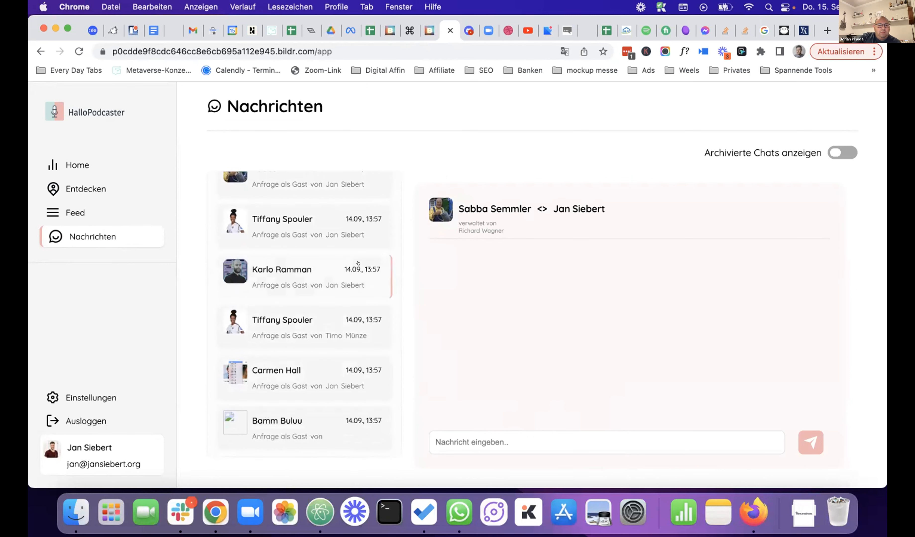
pyautogui.scroll(2, 356, 265)
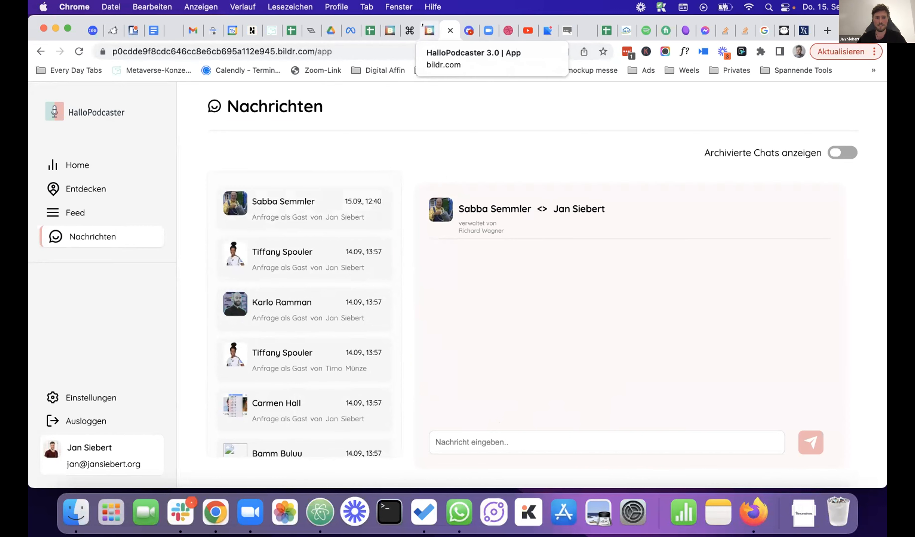
pyautogui.click(424, 30)
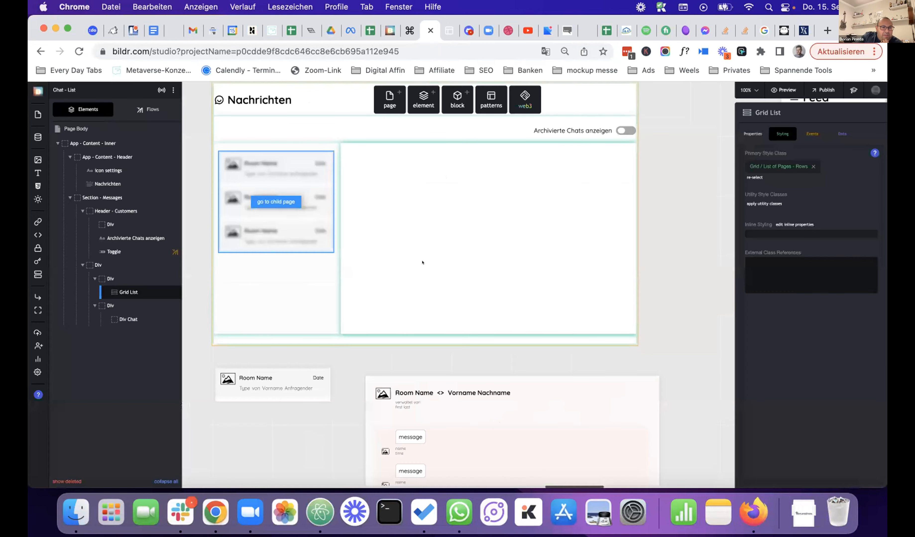
# - Select the chat message input and open its 'Action - Create Message' flow
pyautogui.scroll(-1, 422, 262)
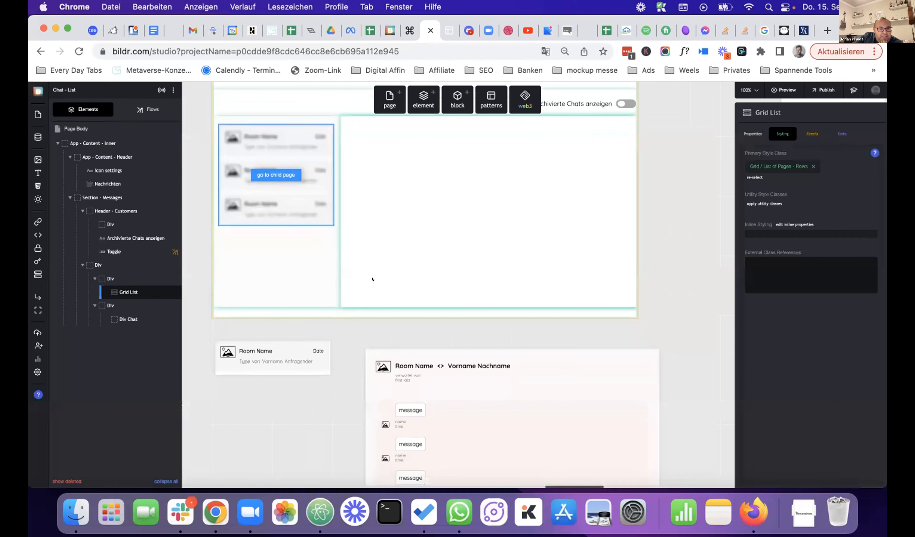
pyautogui.scroll(-10, 372, 279)
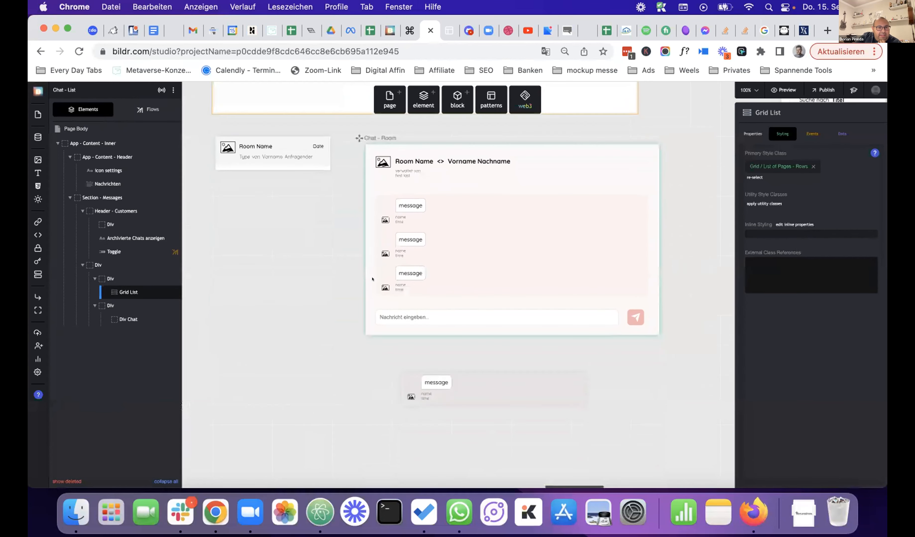
pyautogui.click(375, 312)
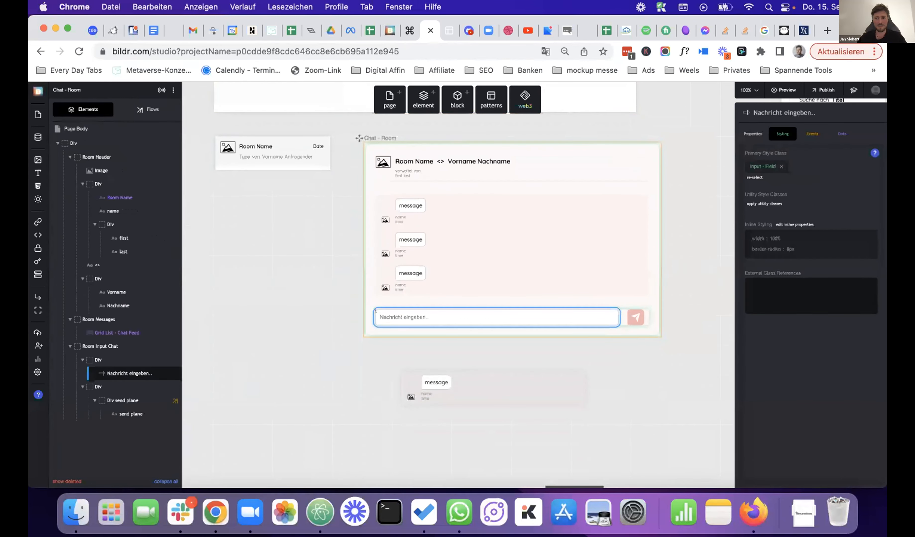
pyautogui.click(147, 109)
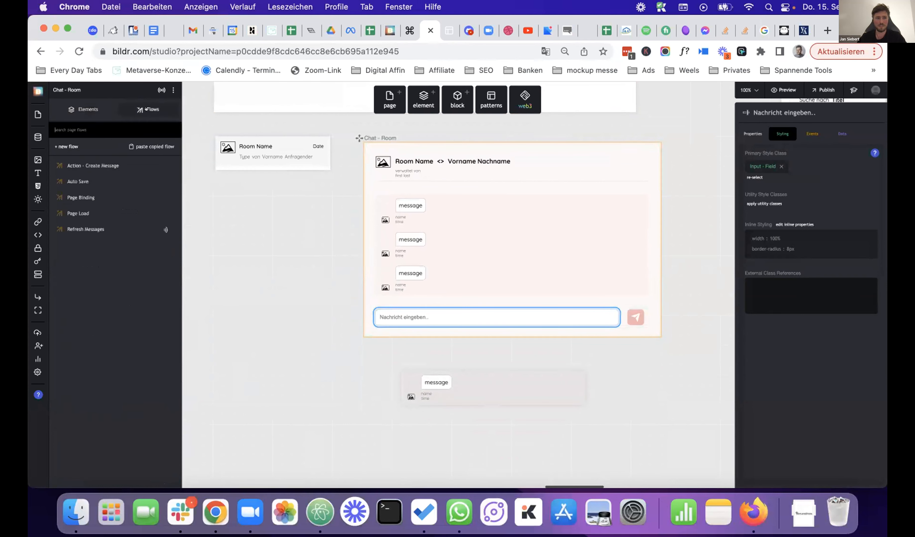
pyautogui.click(92, 166)
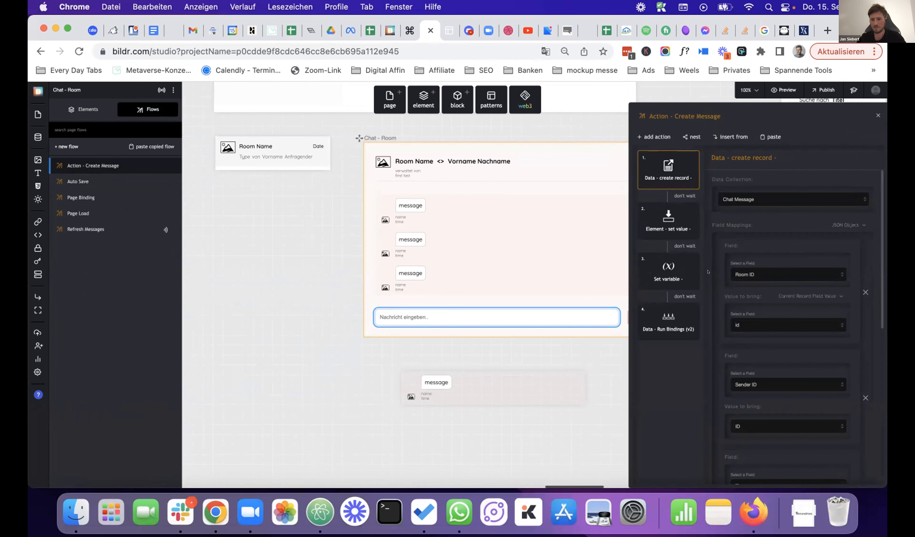
# - Review the room, sender, time and message mappings, then select the Chat - List Grid List
pyautogui.scroll(-10, 757, 300)
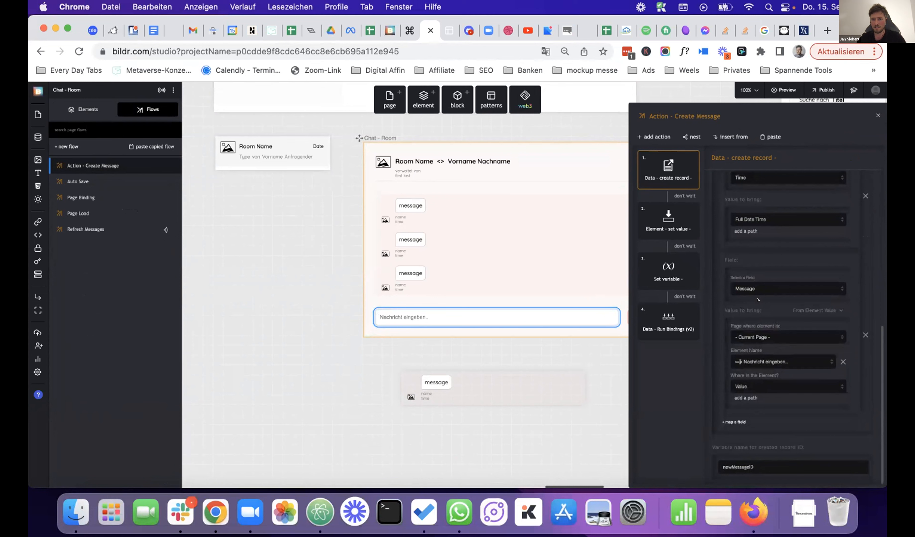
pyautogui.scroll(8, 757, 300)
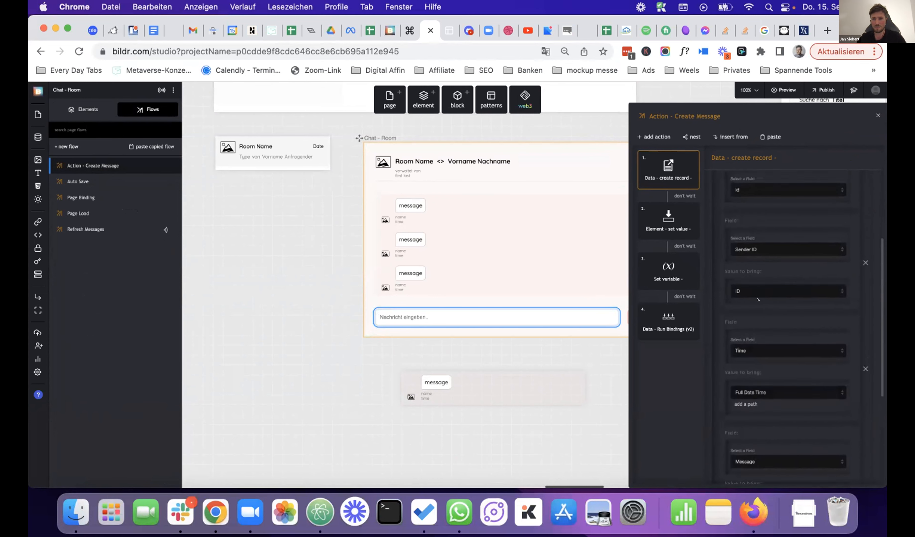
pyautogui.scroll(5, 756, 300)
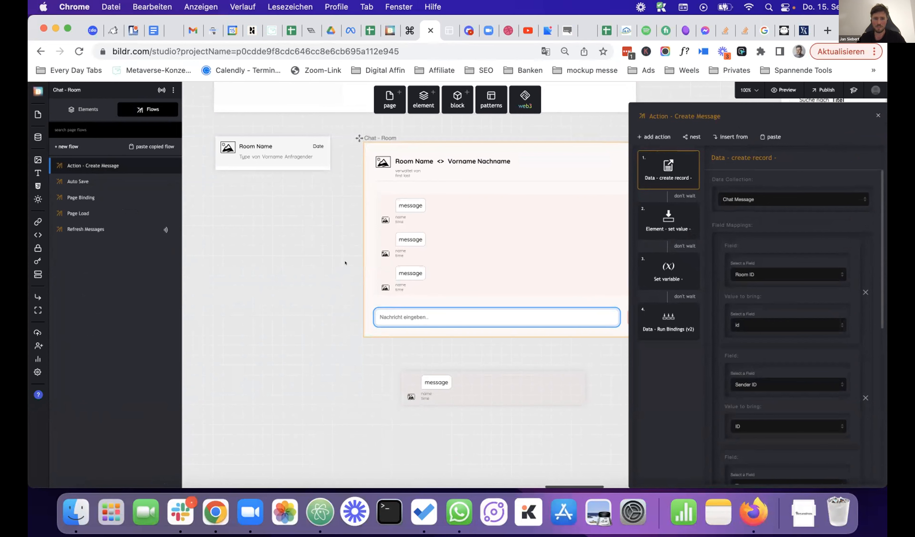
pyautogui.scroll(10, 317, 263)
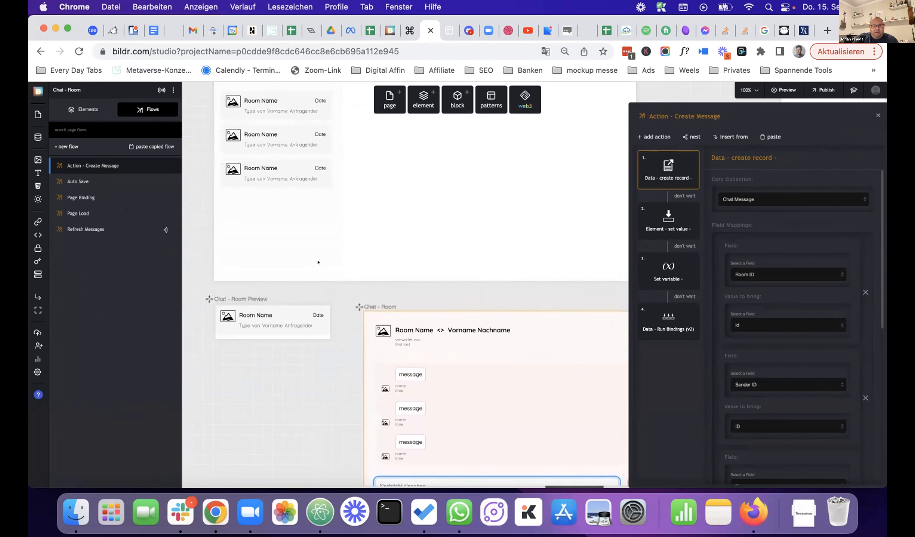
pyautogui.scroll(2, 318, 263)
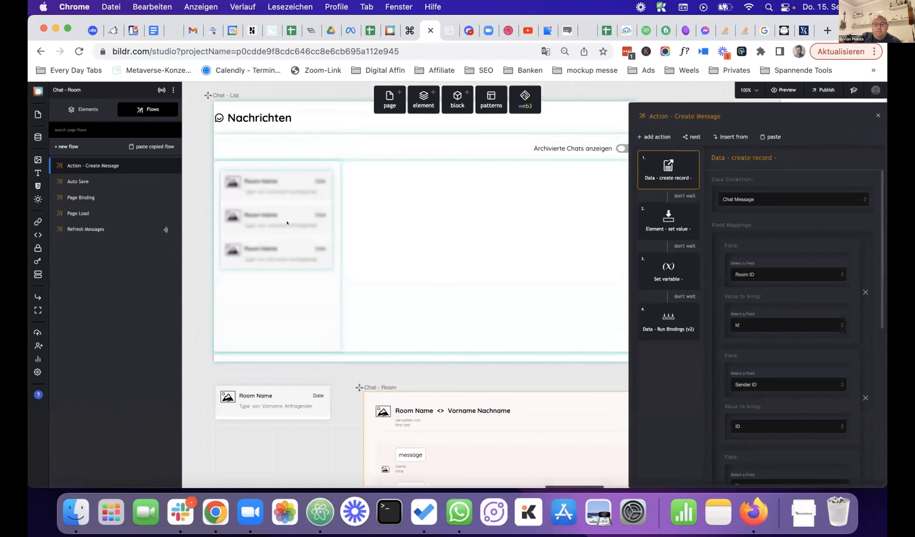
pyautogui.scroll(-1, 295, 228)
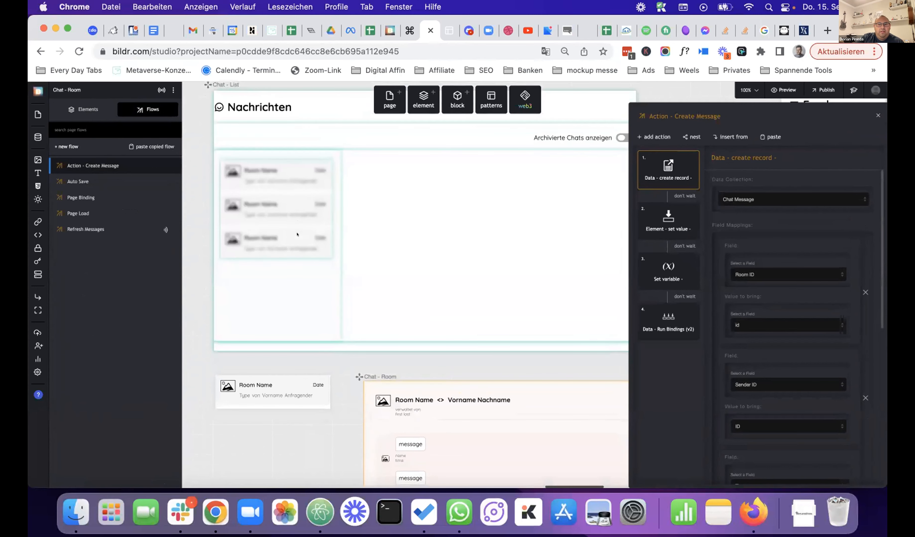
pyautogui.click(317, 242)
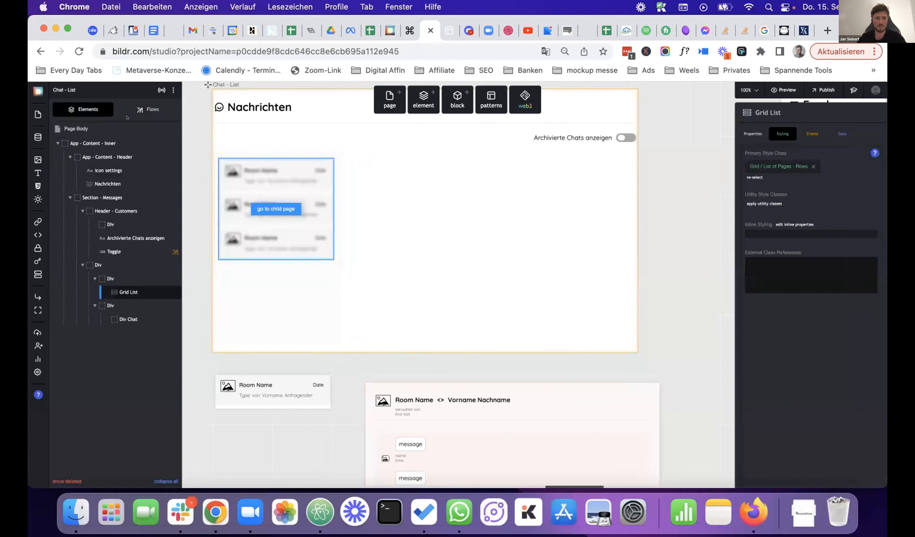
# - Review the Chat - List Page Binding loading Chat Room records by Last Activity, then select the Room Preview card
pyautogui.click(139, 110)
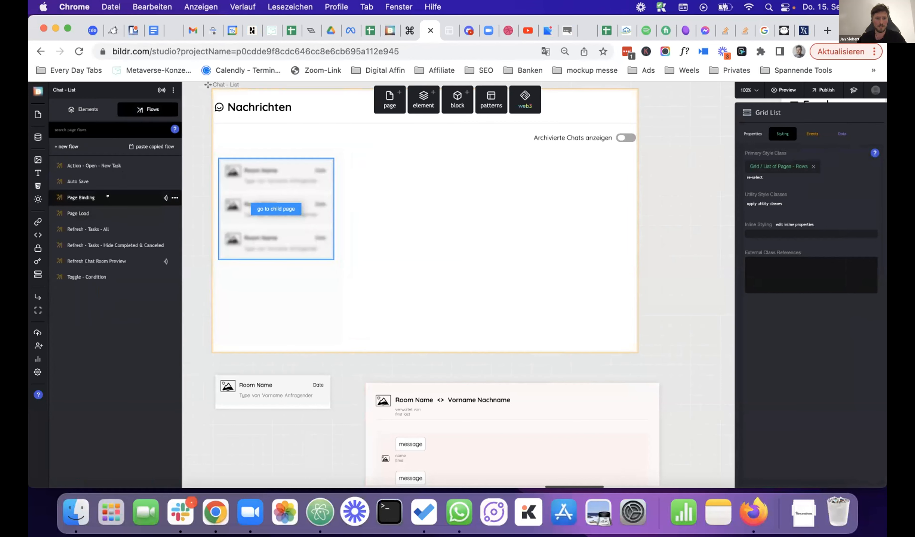
pyautogui.click(107, 196)
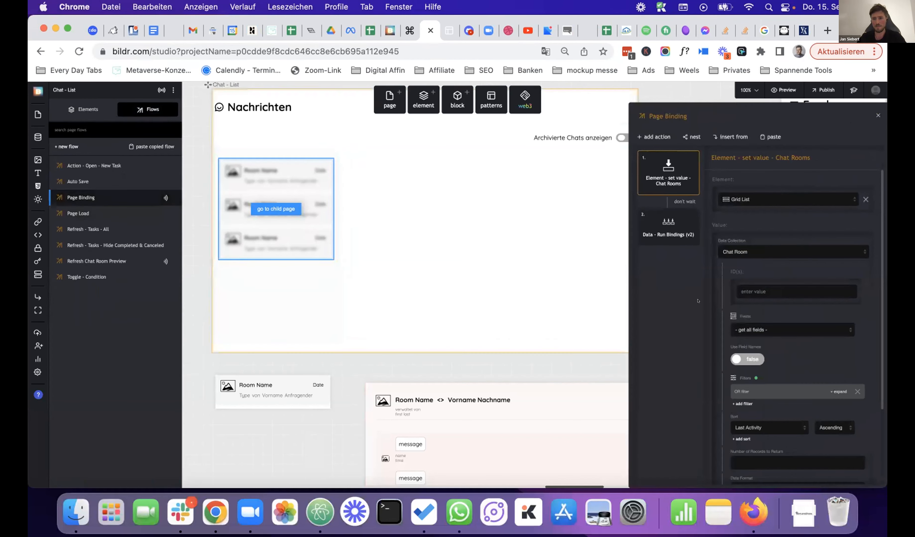
pyautogui.scroll(-3, 766, 357)
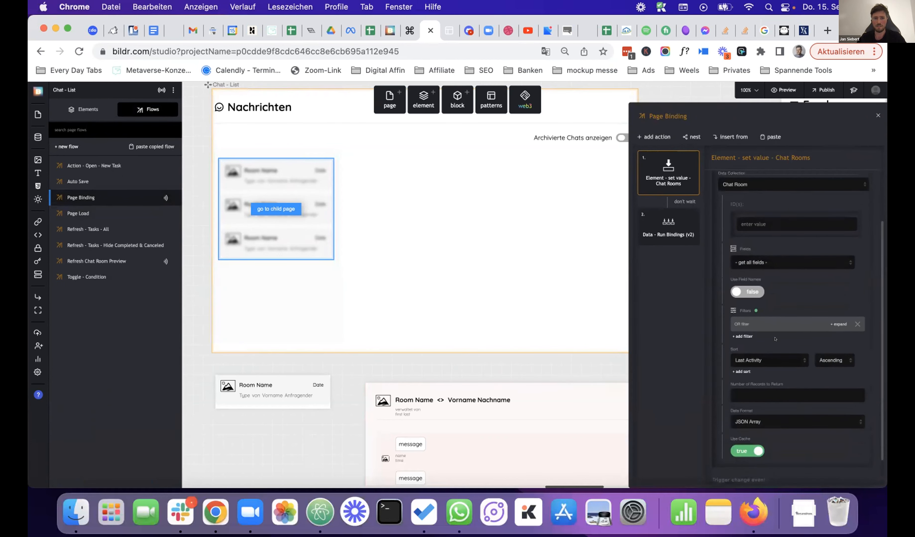
pyautogui.scroll(1, 775, 339)
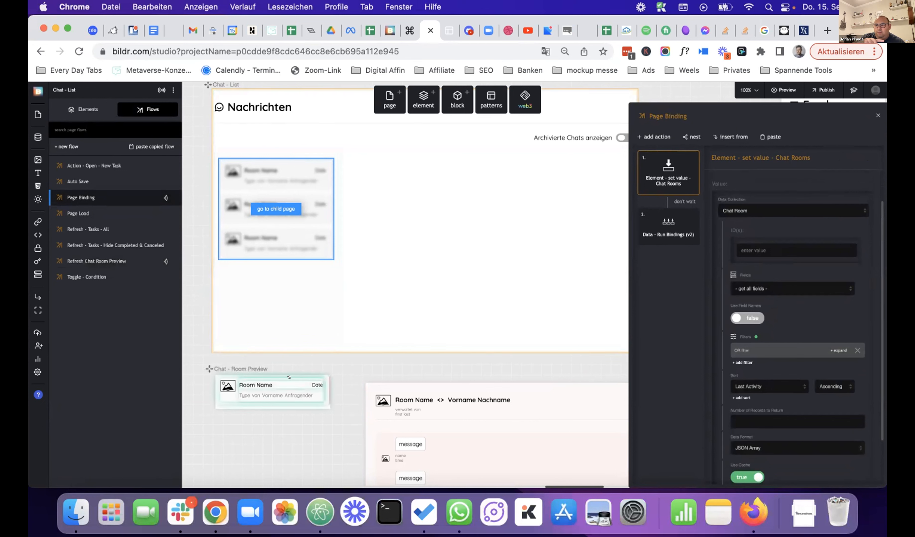
pyautogui.scroll(-2, 280, 357)
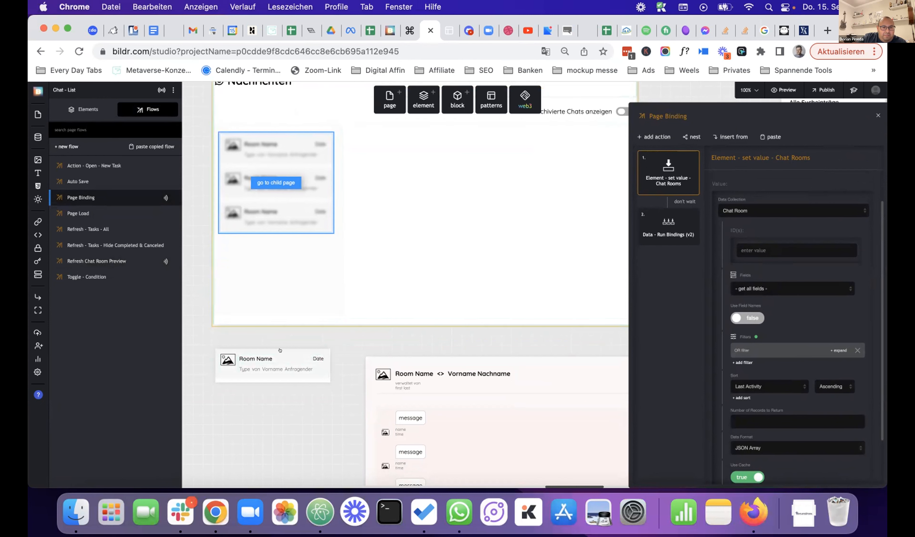
pyautogui.click(292, 356)
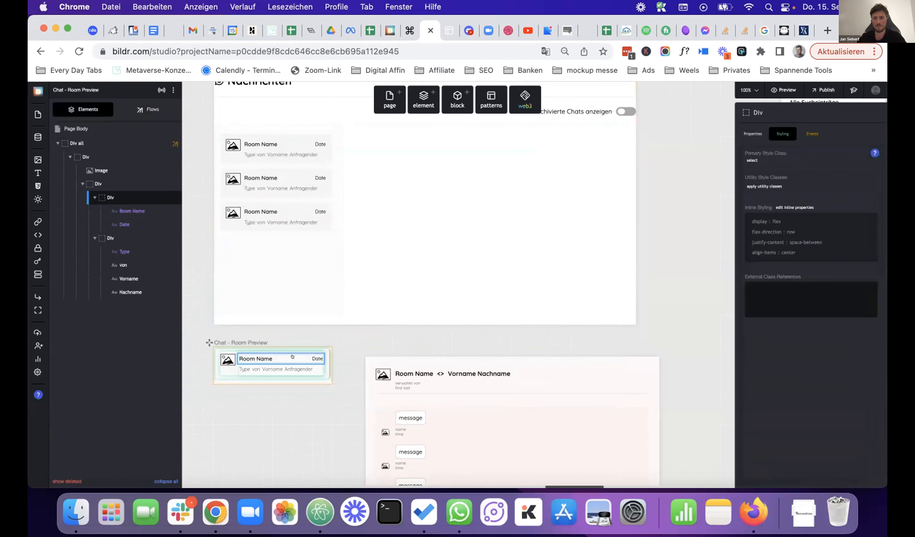
# - Select the Date text and review the Chat - Room Preview page binding
pyautogui.click(310, 357)
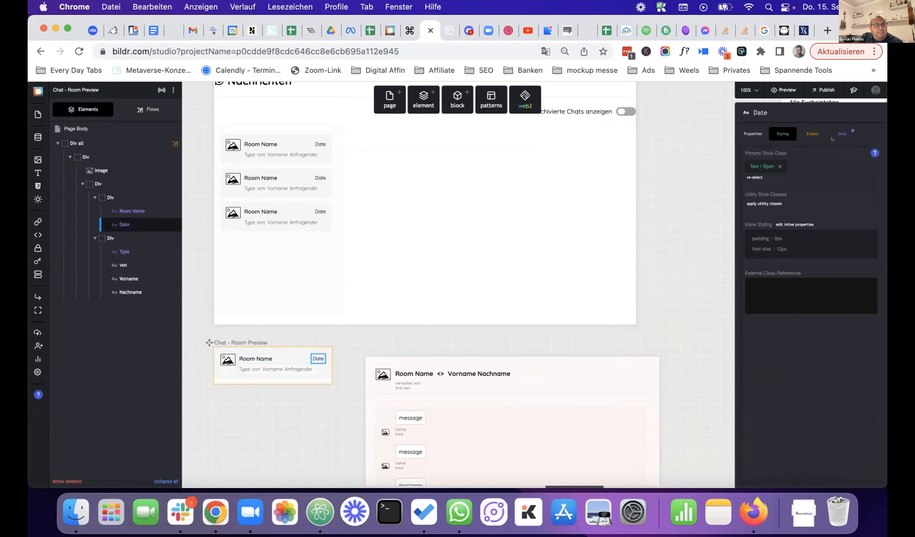
pyautogui.click(148, 109)
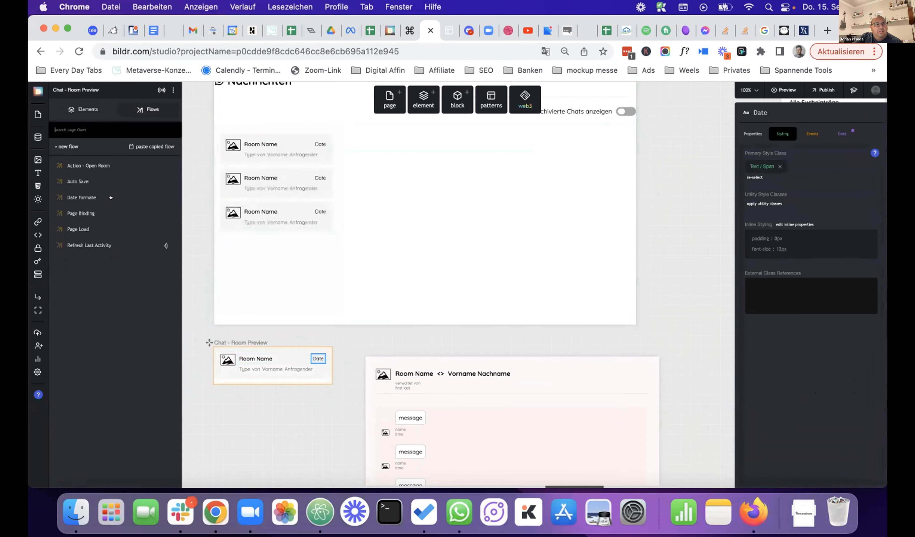
pyautogui.click(99, 214)
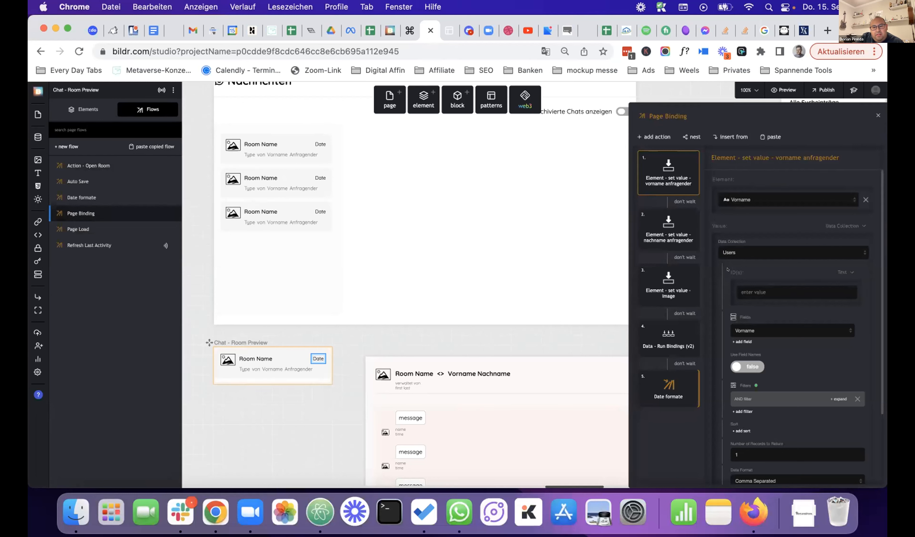
pyautogui.scroll(-4, 756, 269)
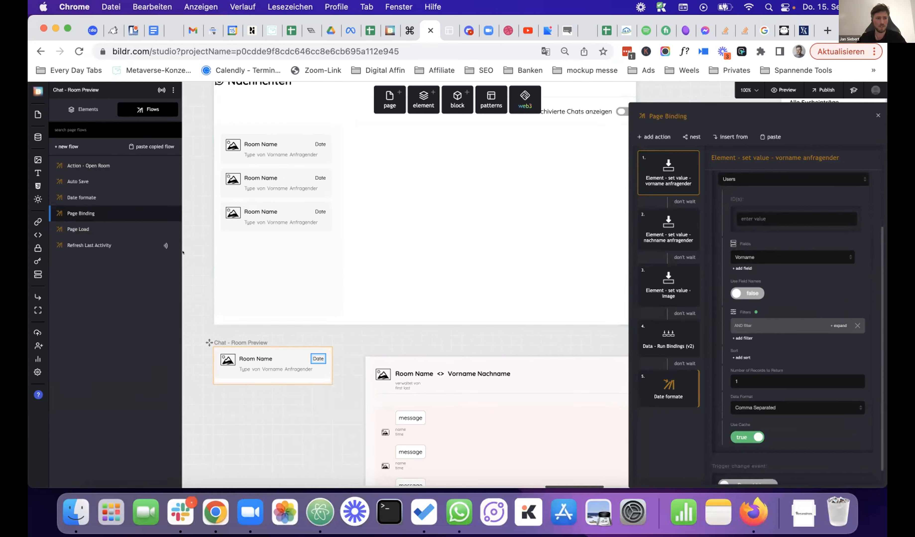
# - Show the Page Body's data listener running Refresh Last Activity on Chat Message add/remove
pyautogui.click(83, 110)
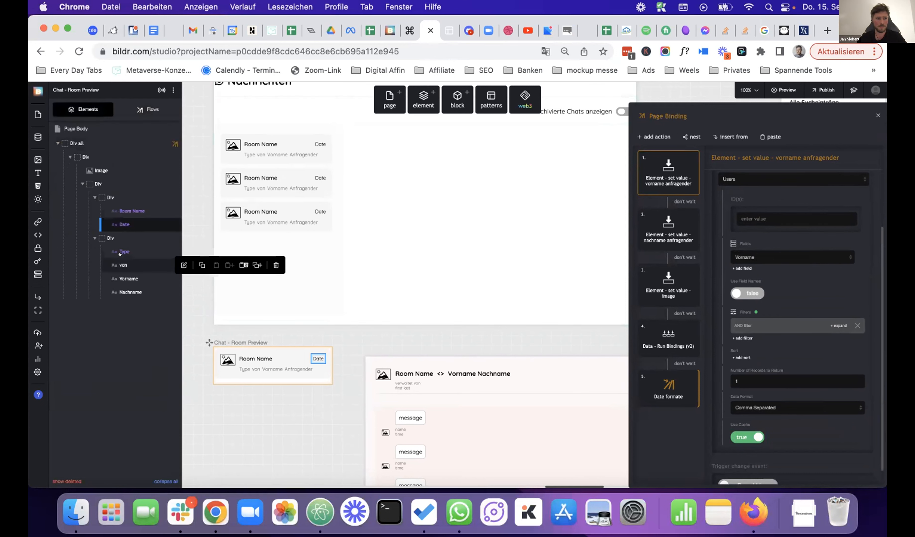
pyautogui.click(76, 128)
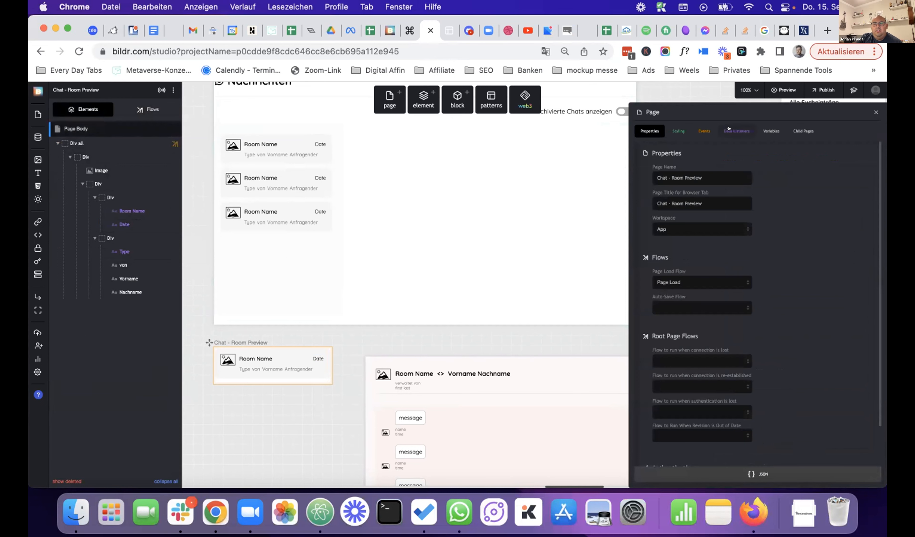
pyautogui.click(729, 130)
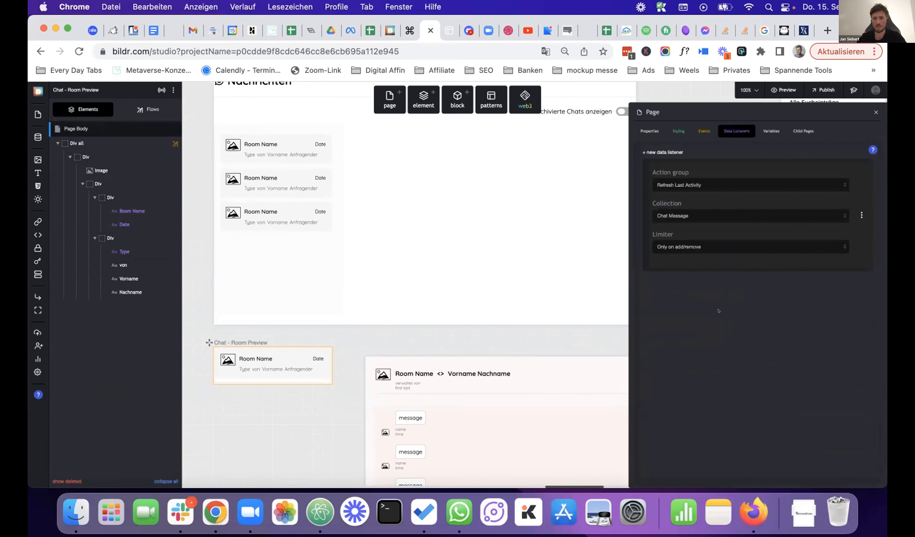
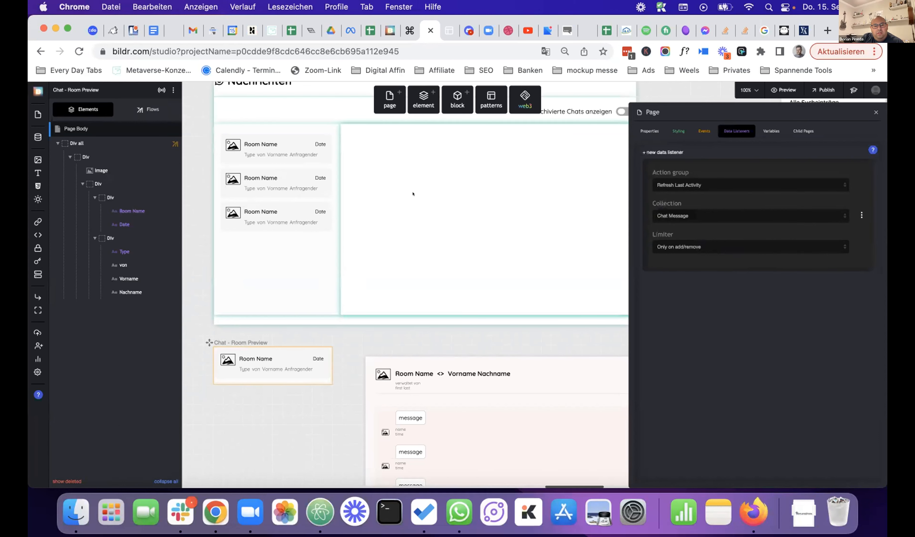
# - Inspect Refresh Last Activity's update-record step writing newMessageTime to Last Activity, then select the message input
pyautogui.click(139, 105)
pyautogui.click(90, 245)
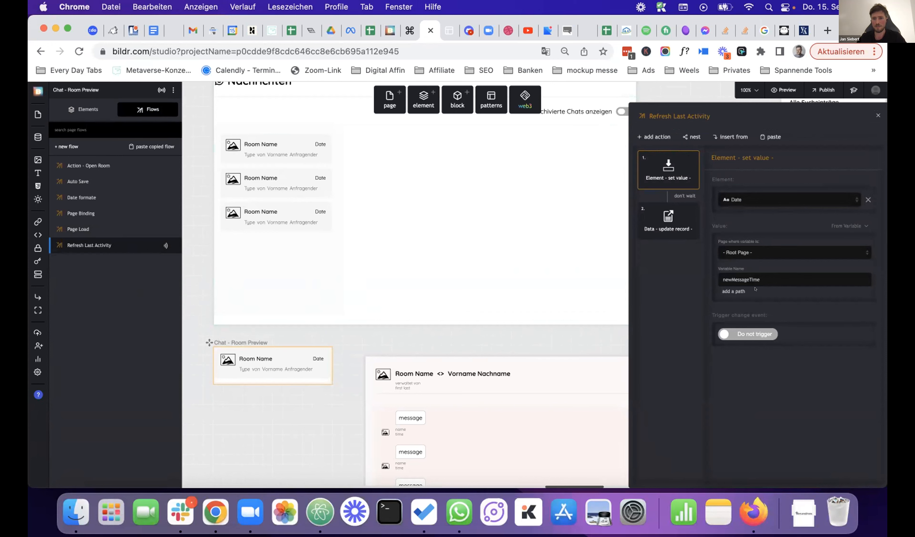
pyautogui.click(661, 223)
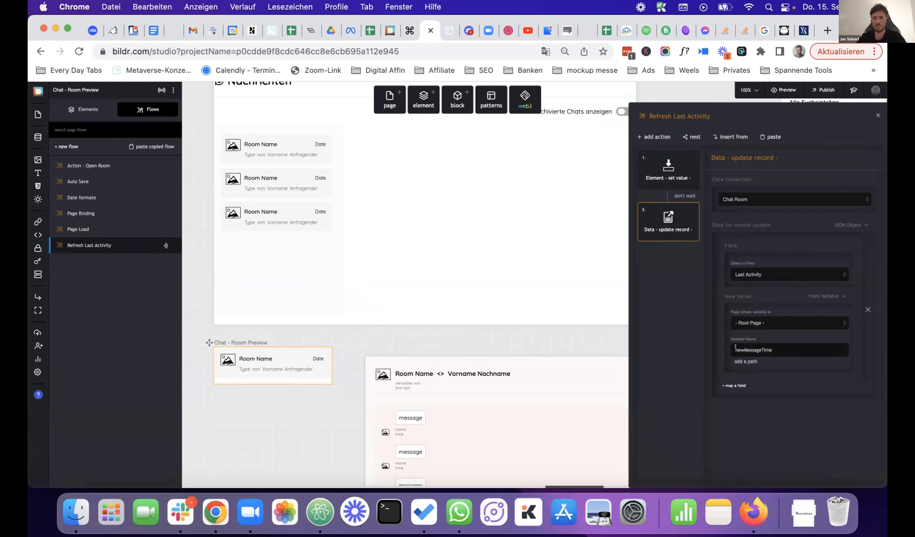
pyautogui.scroll(-5, 555, 366)
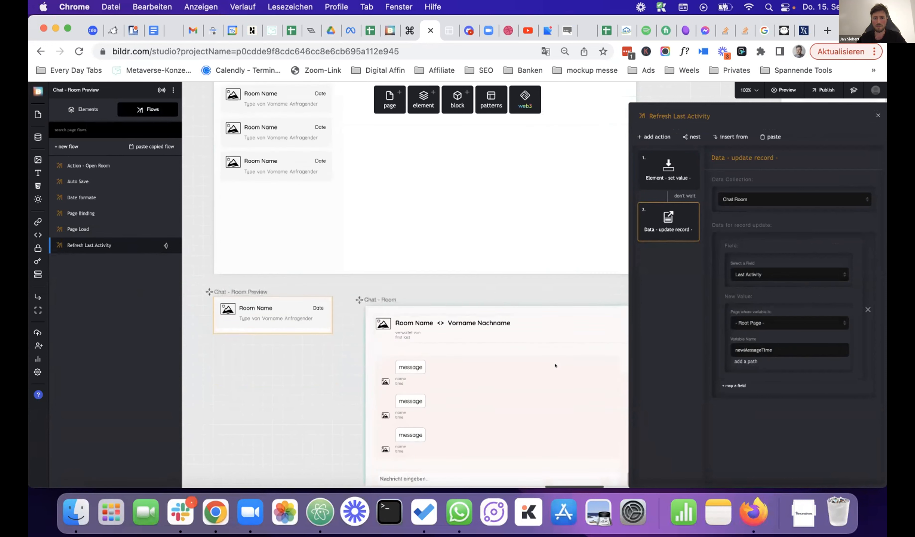
pyautogui.scroll(-3, 555, 363)
pyautogui.hscroll(2, 478, 327)
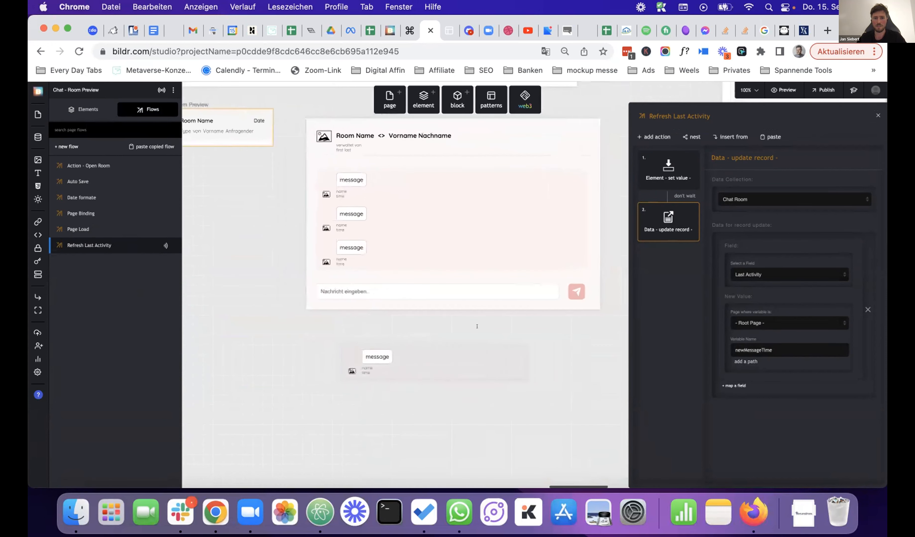
pyautogui.click(320, 291)
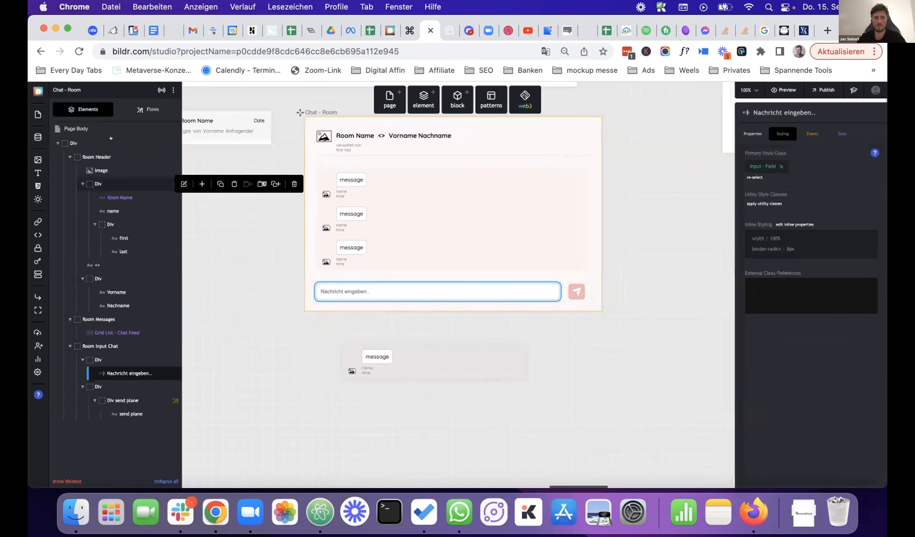
# - Check Action - Create Message's Set variable step storing the message Time in newMessageTime, then select the Room Preview card
pyautogui.click(116, 166)
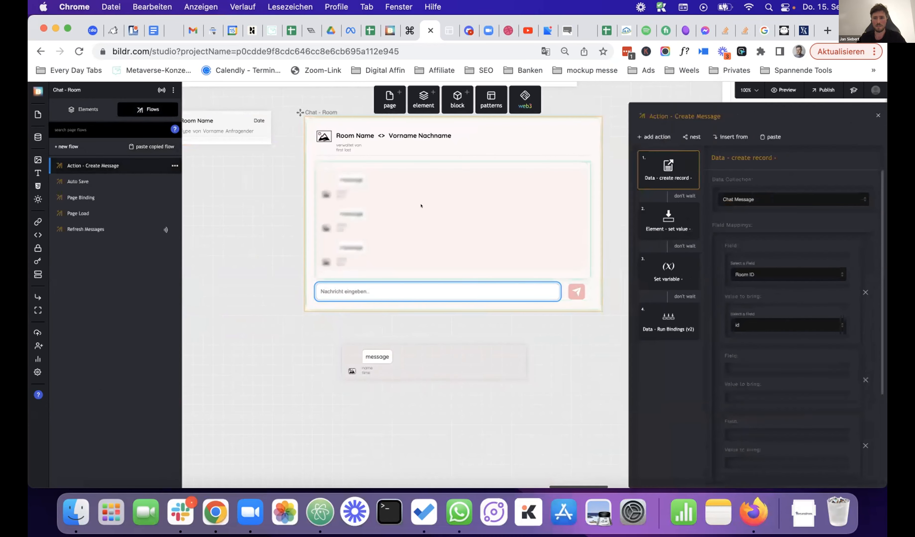
pyautogui.click(661, 272)
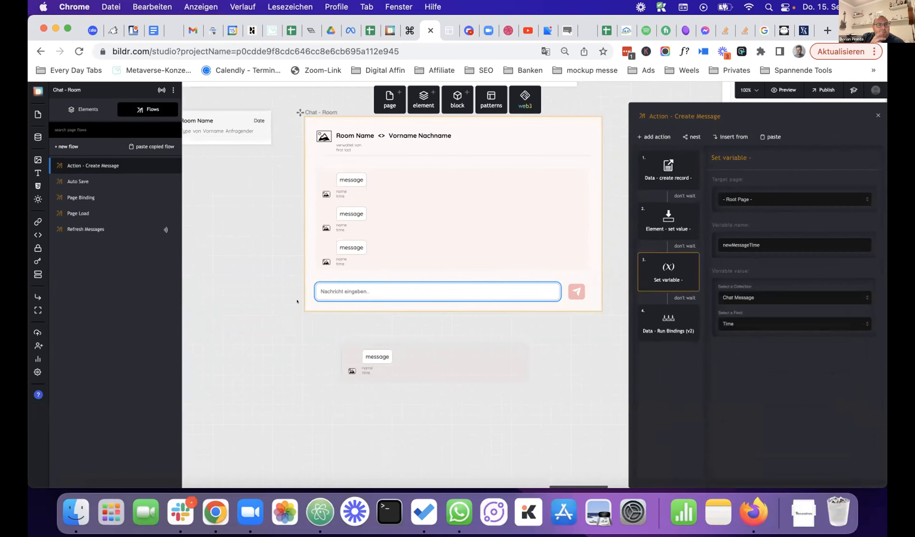
pyautogui.scroll(3, 294, 255)
pyautogui.hscroll(-5, 290, 203)
pyautogui.click(306, 169)
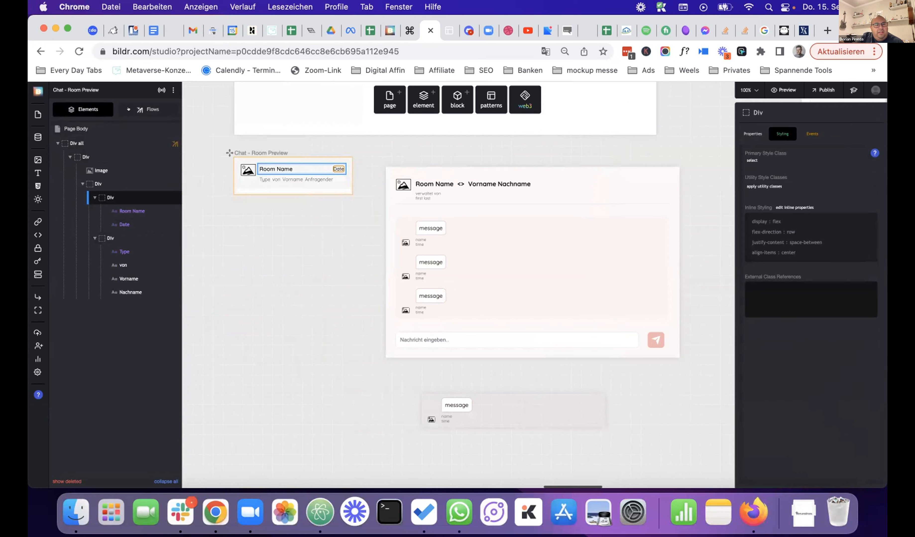
# - Review the Room Preview's Page Load, Page Binding and Date formate flows, then select the Date text
pyautogui.click(129, 109)
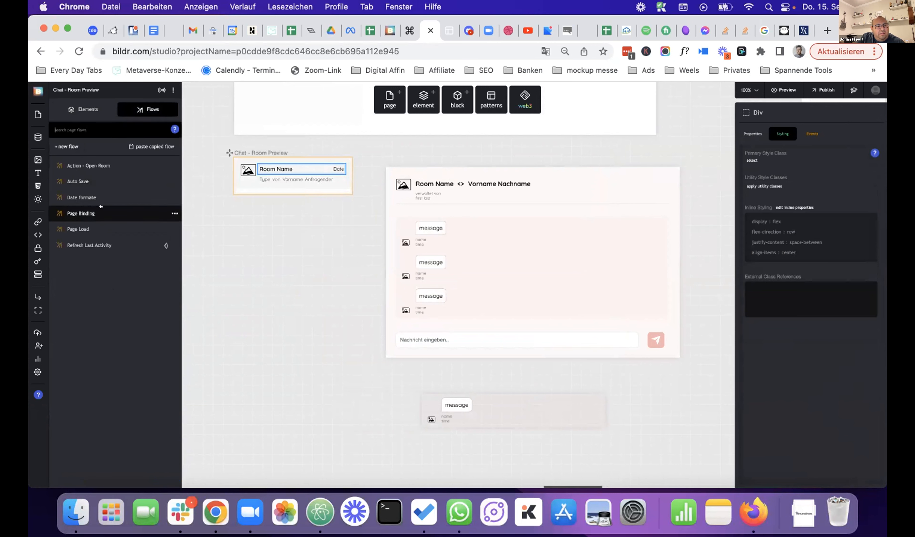
pyautogui.click(98, 226)
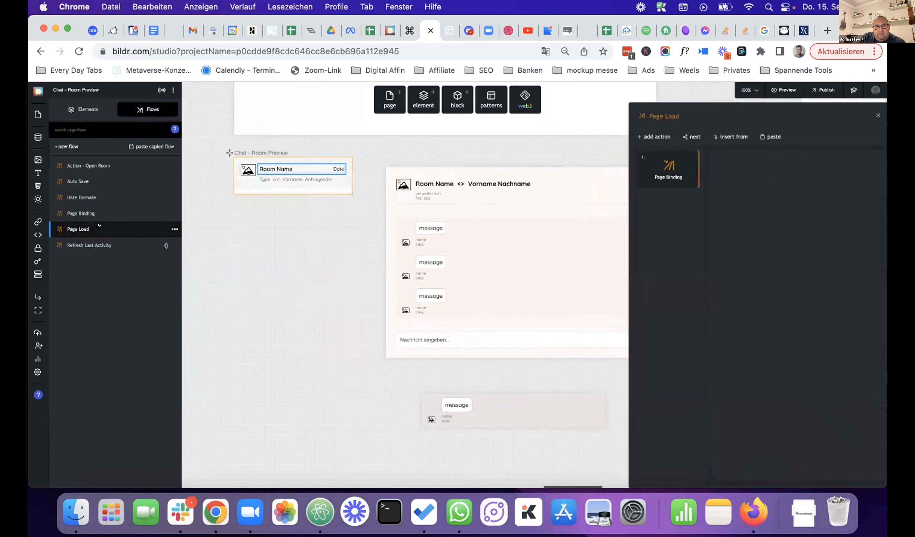
pyautogui.click(101, 206)
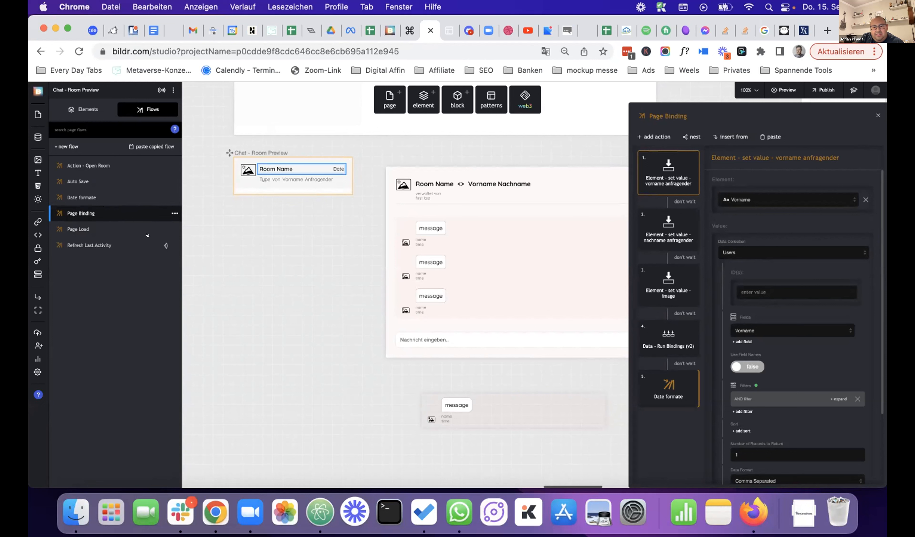
pyautogui.click(655, 385)
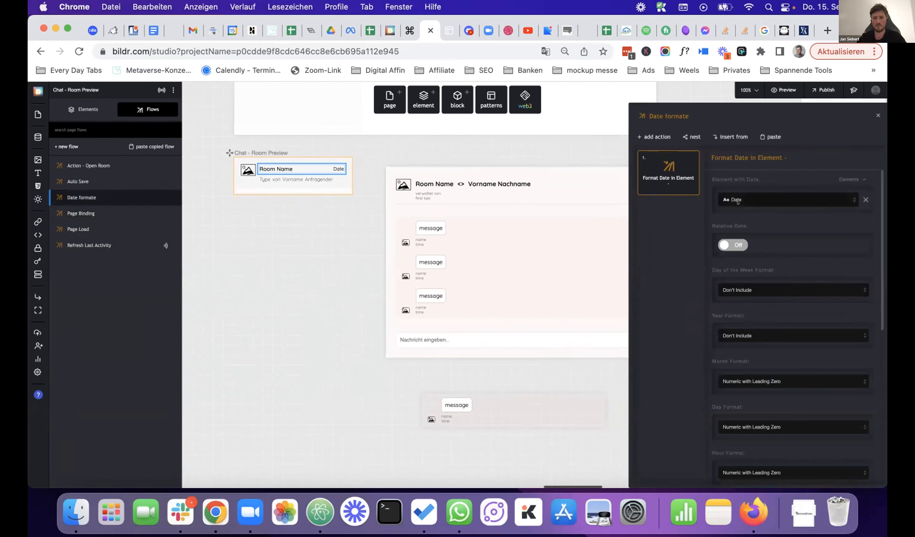
pyautogui.scroll(-1, 767, 216)
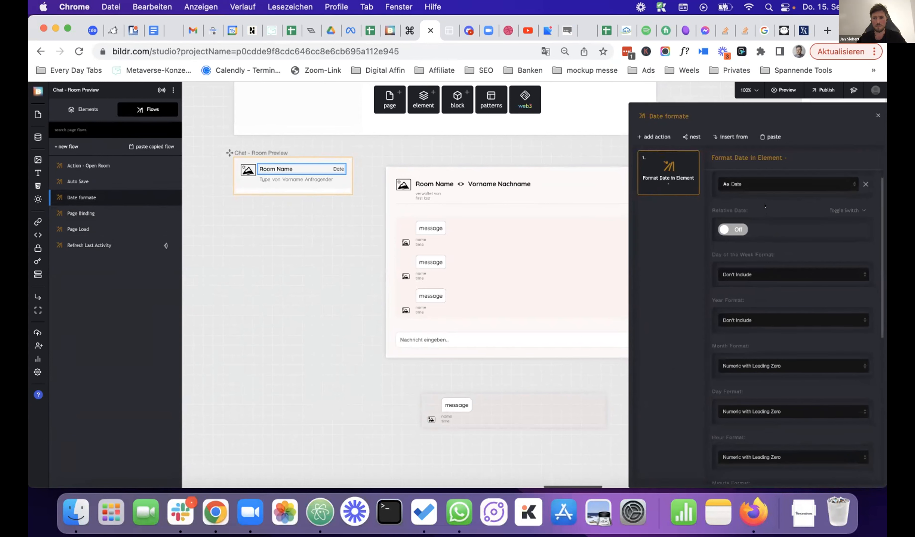
pyautogui.scroll(-4, 766, 273)
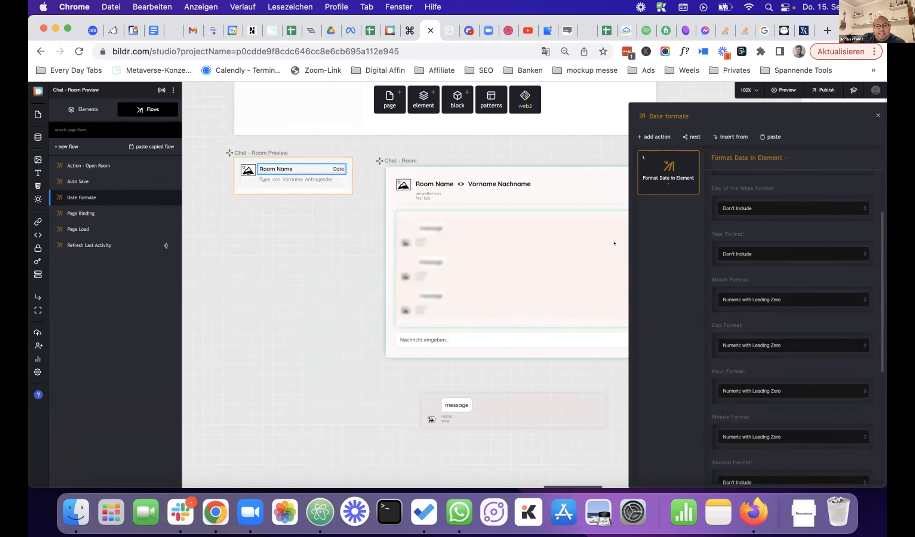
pyautogui.click(877, 114)
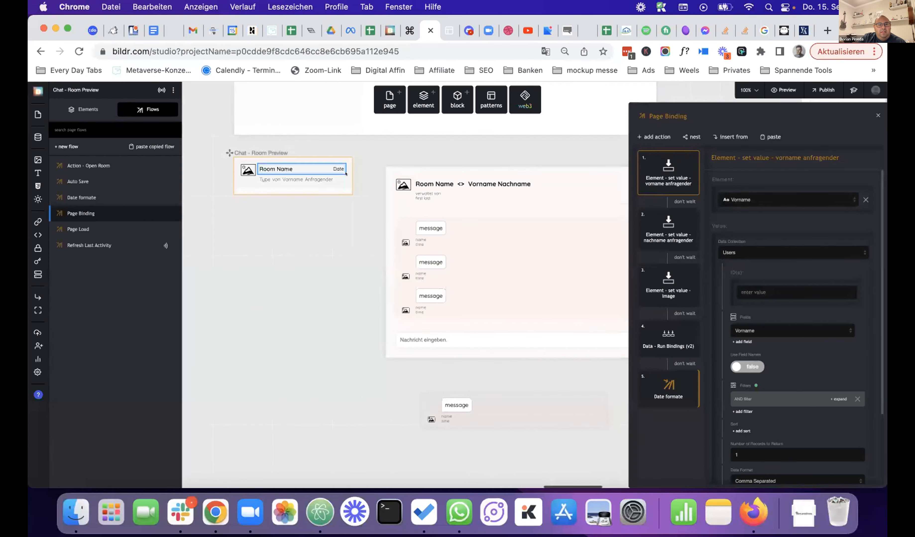
pyautogui.click(338, 168)
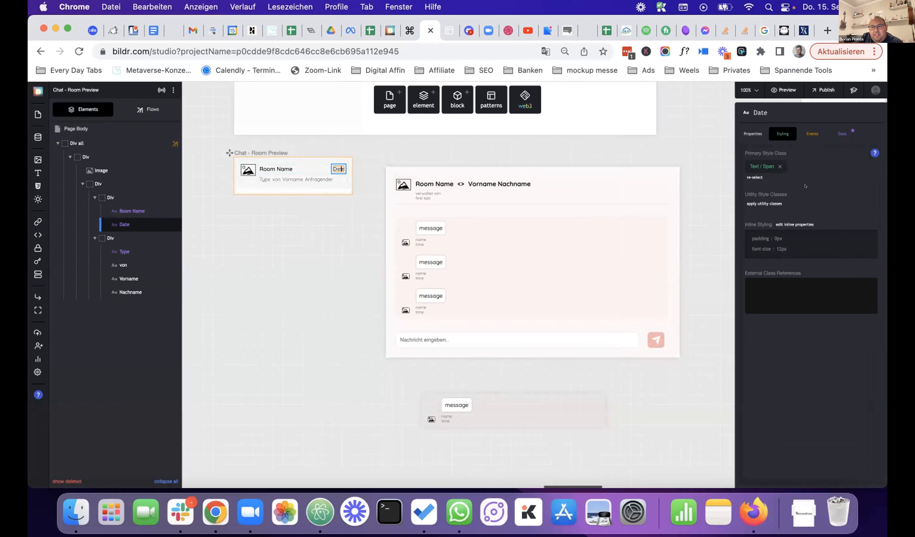
# - Confirm the Date text is bound to Chat Room's Last Activity, then show Page Body's Data Listeners
pyautogui.click(839, 133)
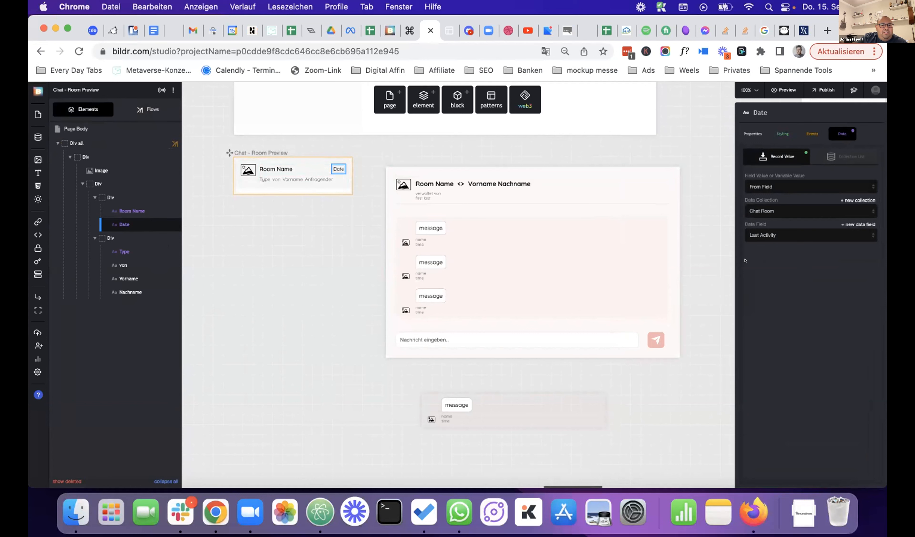
pyautogui.moveTo(130, 223)
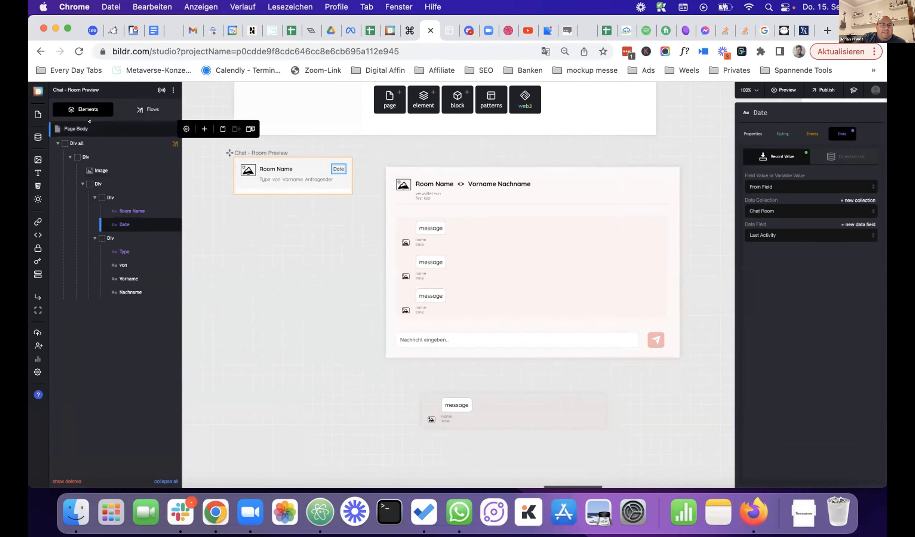
pyautogui.click(166, 129)
pyautogui.click(736, 131)
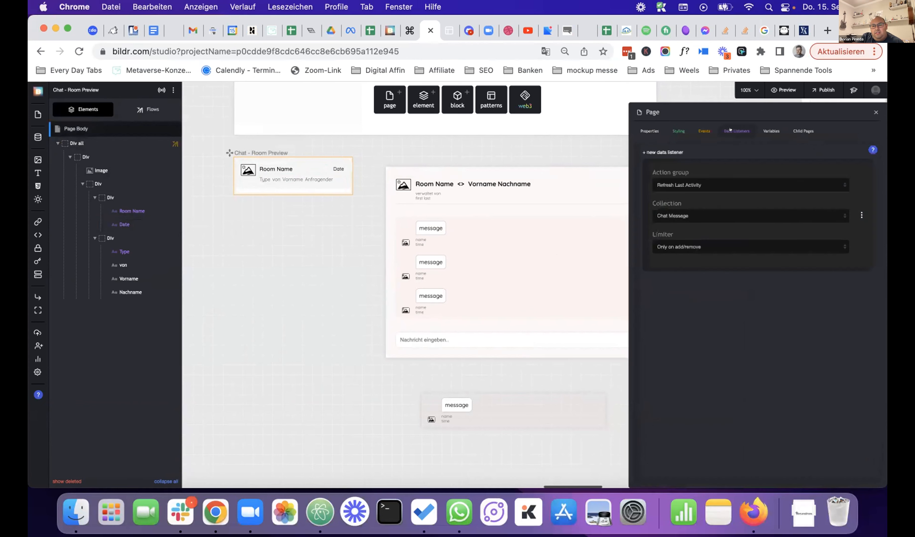
# - Set the Chat Message data listener's action group to Page Binding
pyautogui.click(661, 151)
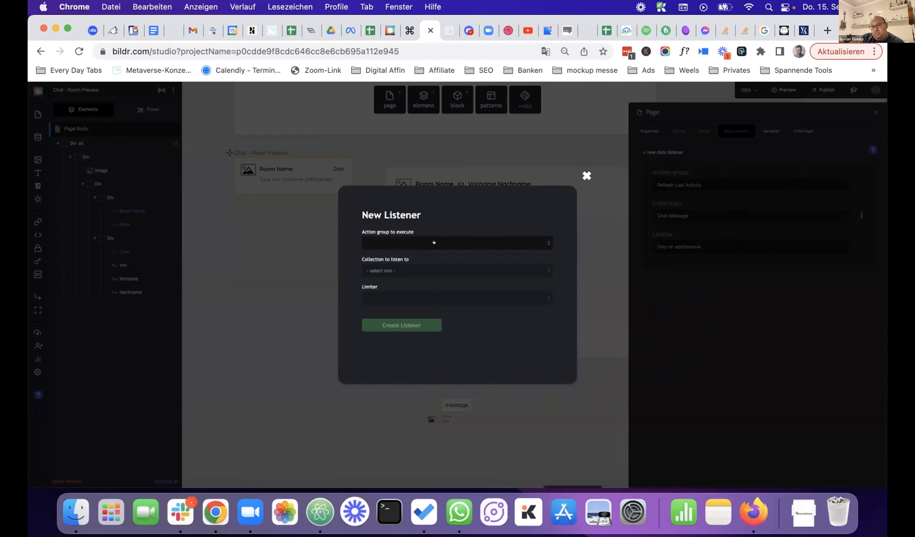
pyautogui.click(586, 176)
pyautogui.click(691, 185)
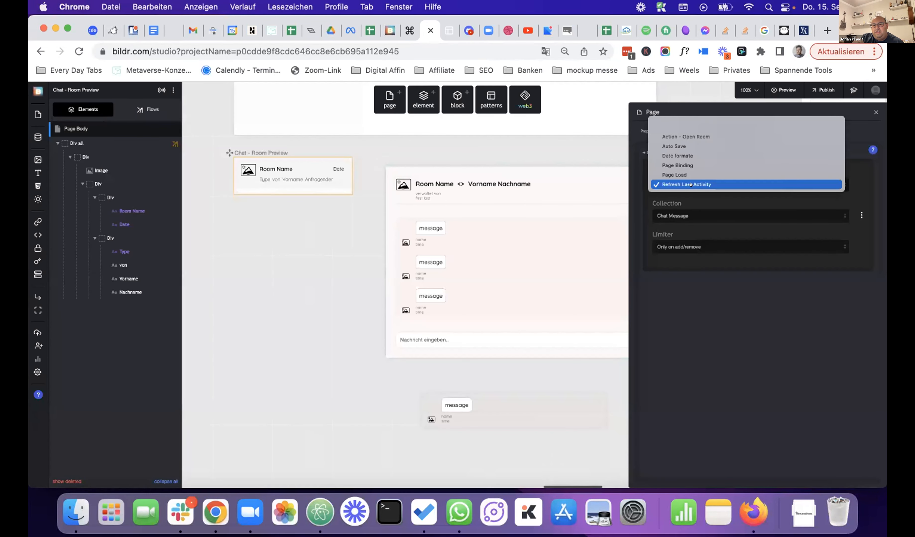
pyautogui.click(691, 158)
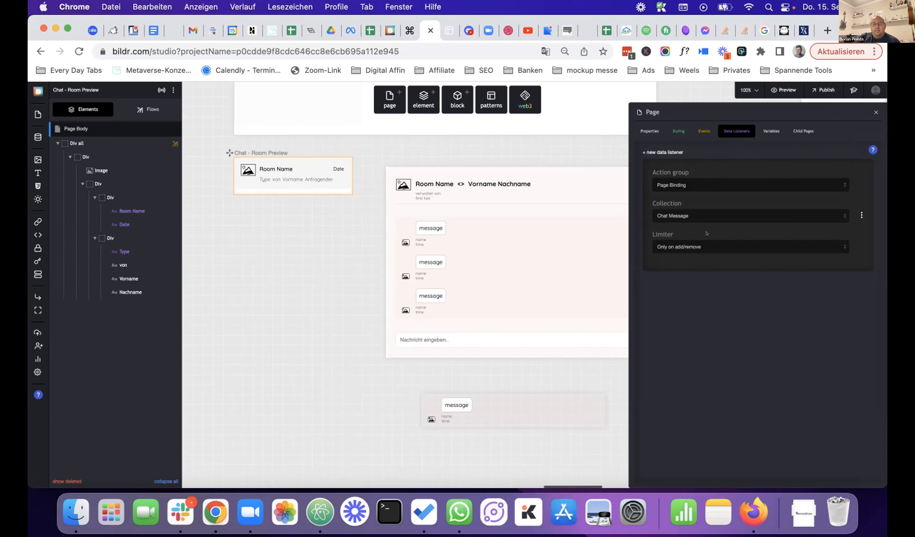
# - Limit the listener to Only on certain fields and bring up the Data Collections list
pyautogui.click(701, 244)
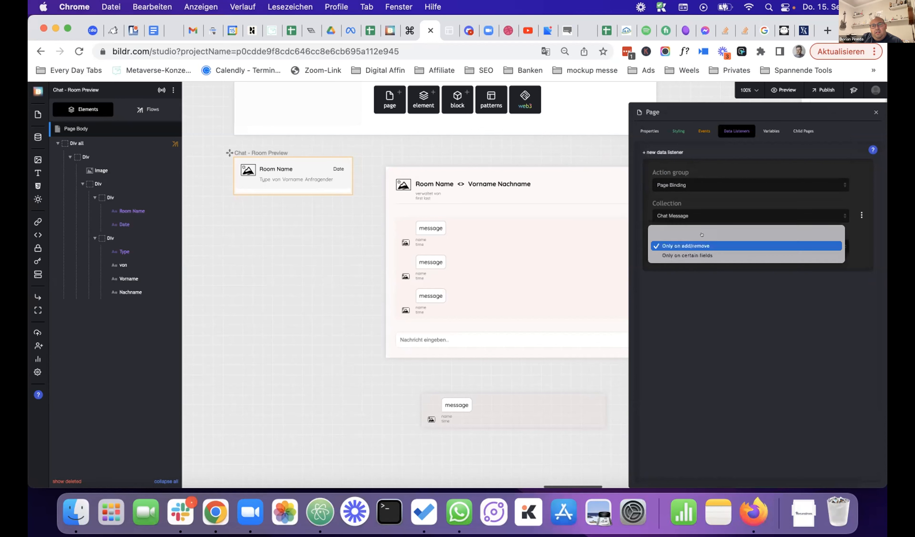
pyautogui.click(709, 254)
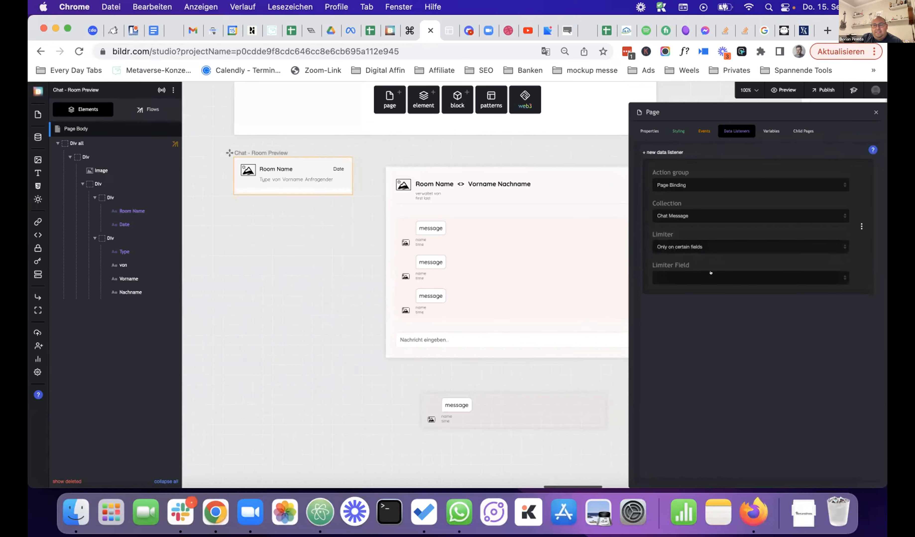
pyautogui.click(711, 273)
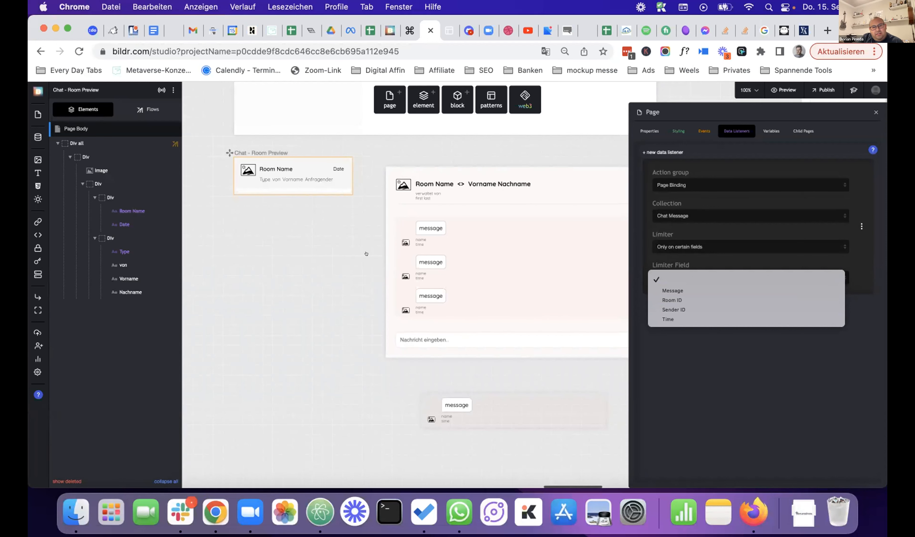
pyautogui.click(37, 136)
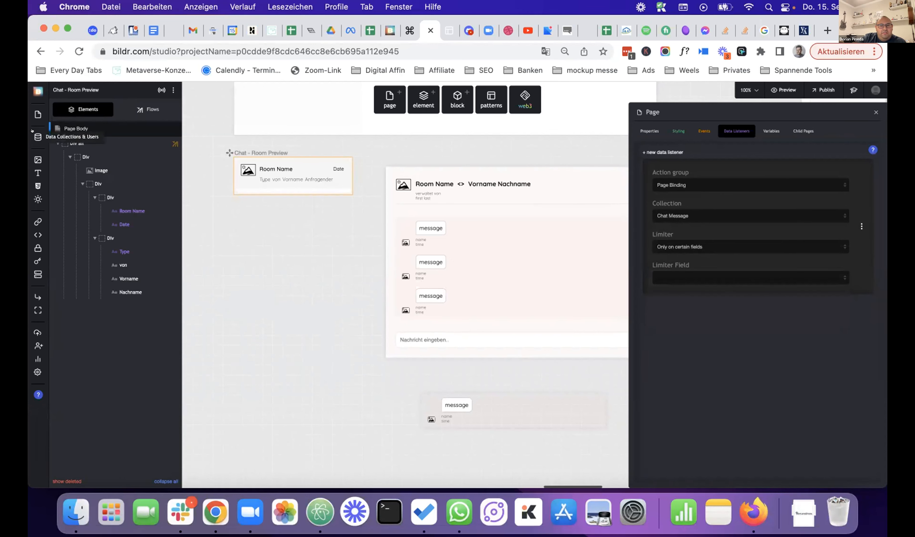
pyautogui.click(37, 136)
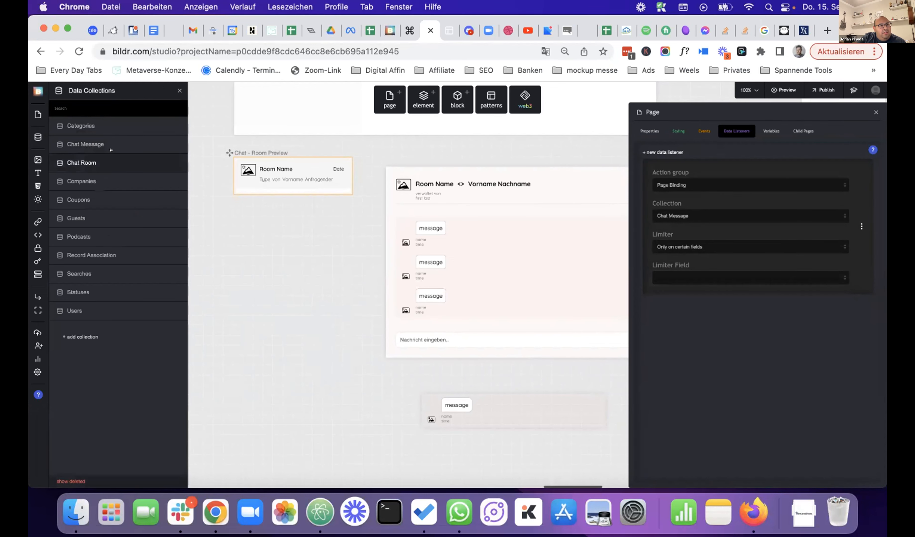
# - After viewing Chat Room records, set the listener's collection to Chat Room and limiter field to Last Activity
pyautogui.click(98, 162)
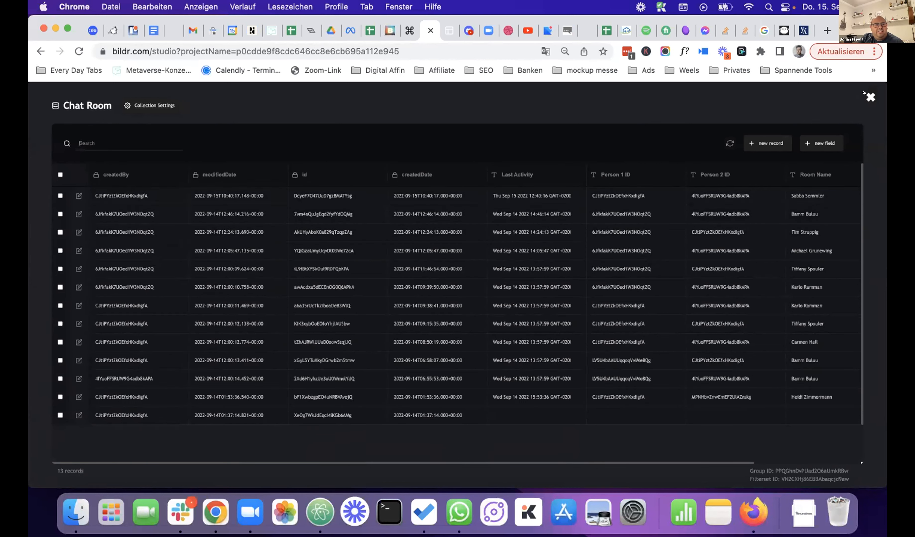
pyautogui.click(870, 97)
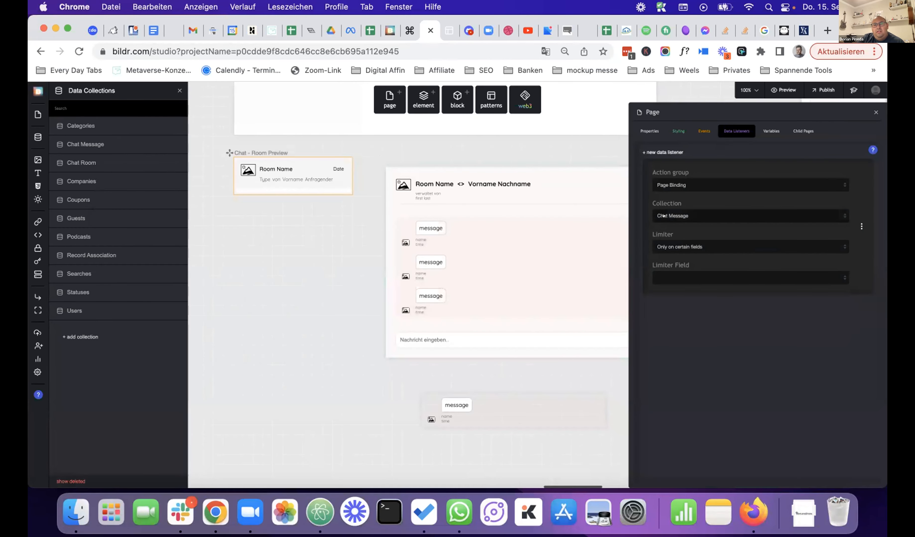
pyautogui.click(688, 215)
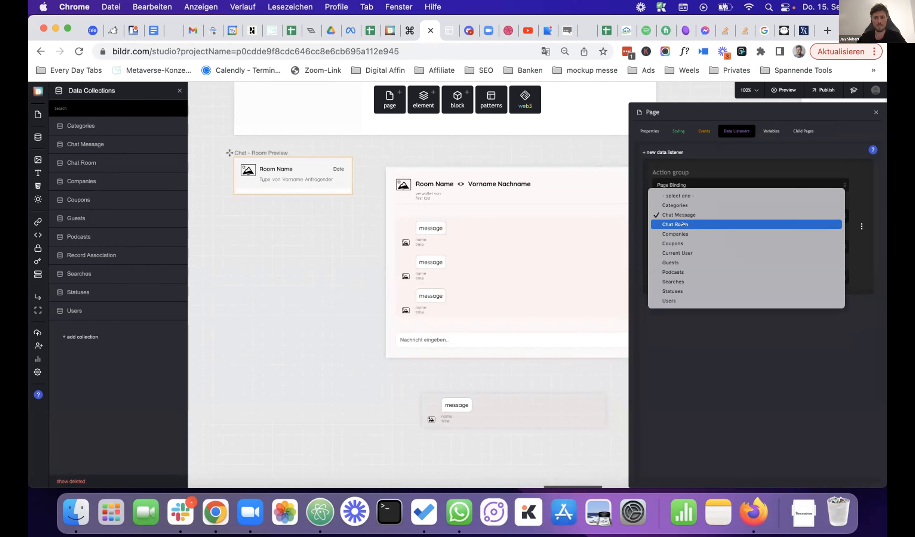
pyautogui.click(682, 224)
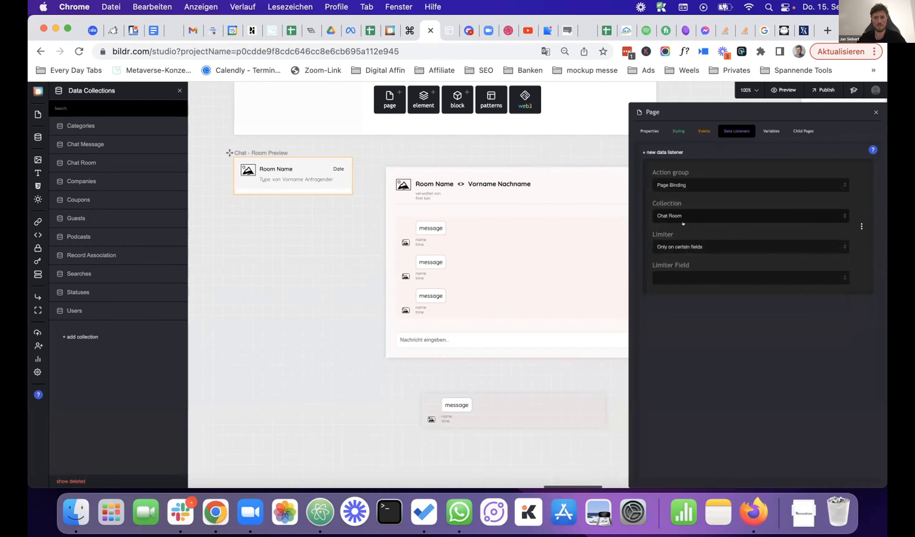
pyautogui.click(690, 278)
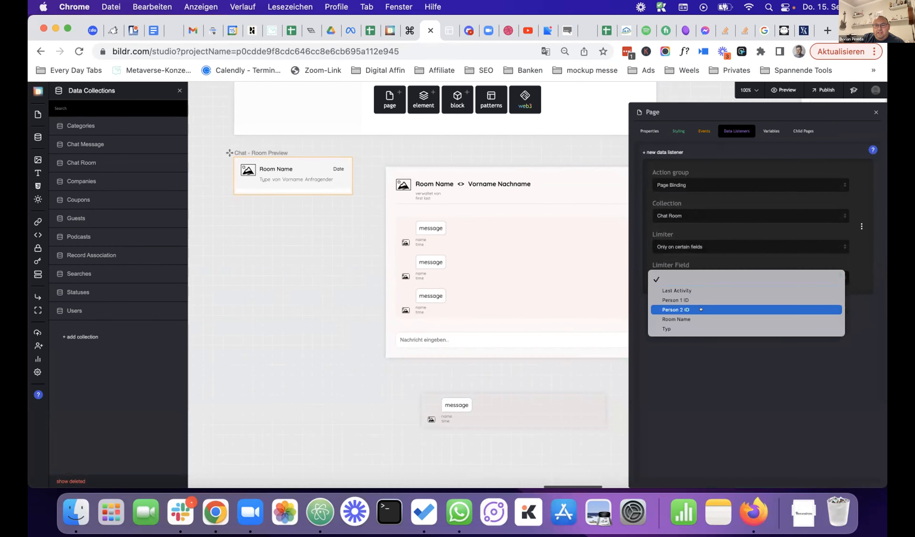
pyautogui.click(700, 291)
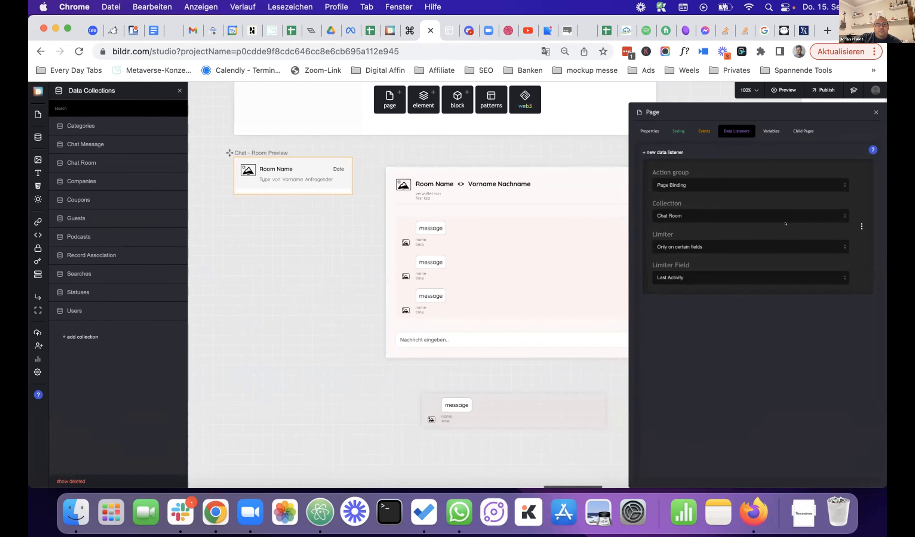
# - Reload the running HalloPodcaster app and go to the Nachrichten page
pyautogui.click(449, 30)
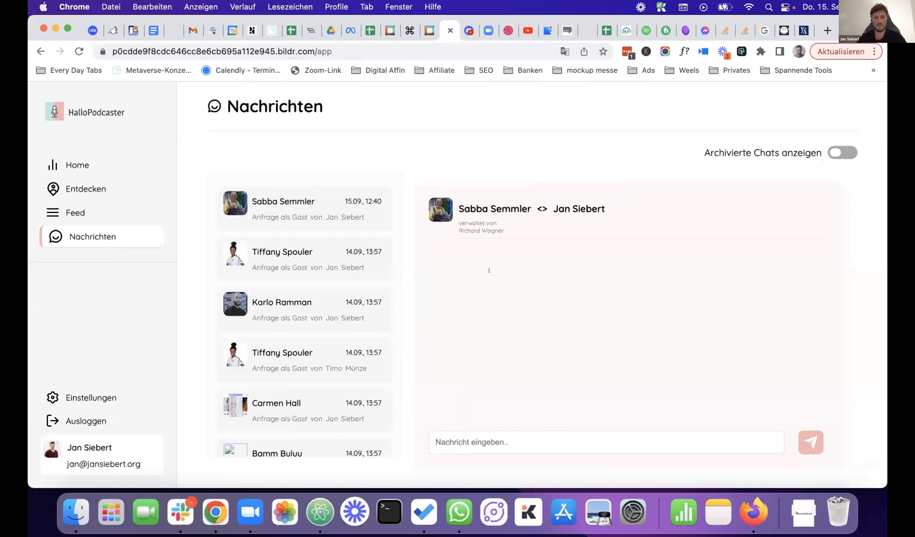
pyautogui.click(527, 436)
pyautogui.press('super+r')
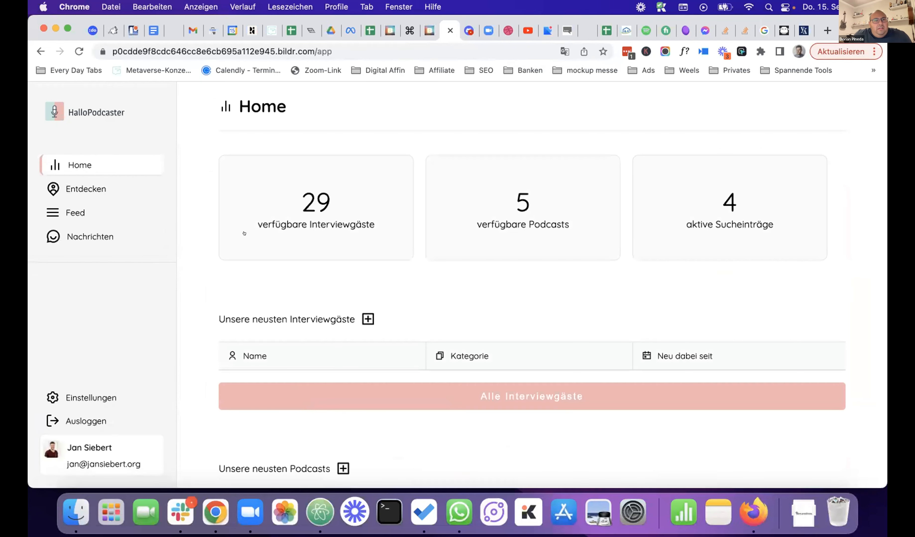
pyautogui.click(98, 235)
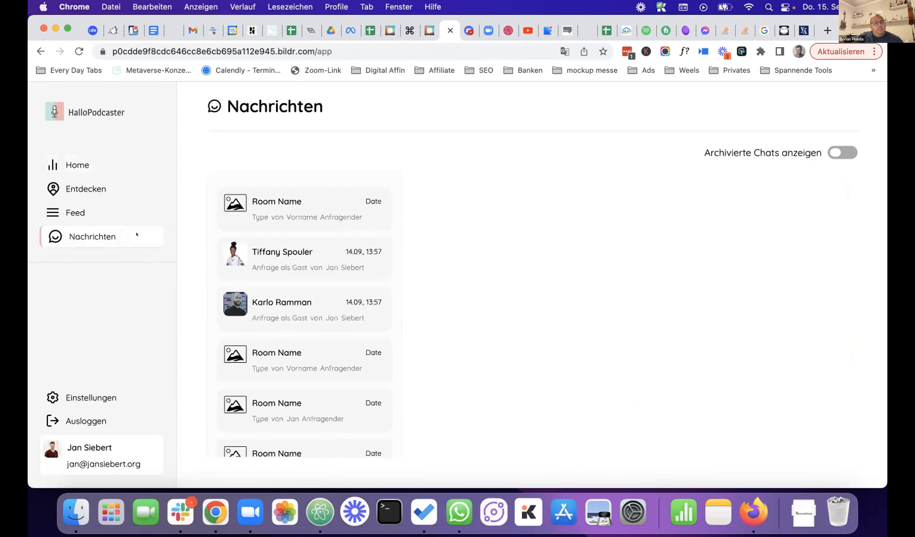
# - Send 'Hi' in an existing chat conversation and return to the Bildr editor
pyautogui.click(290, 301)
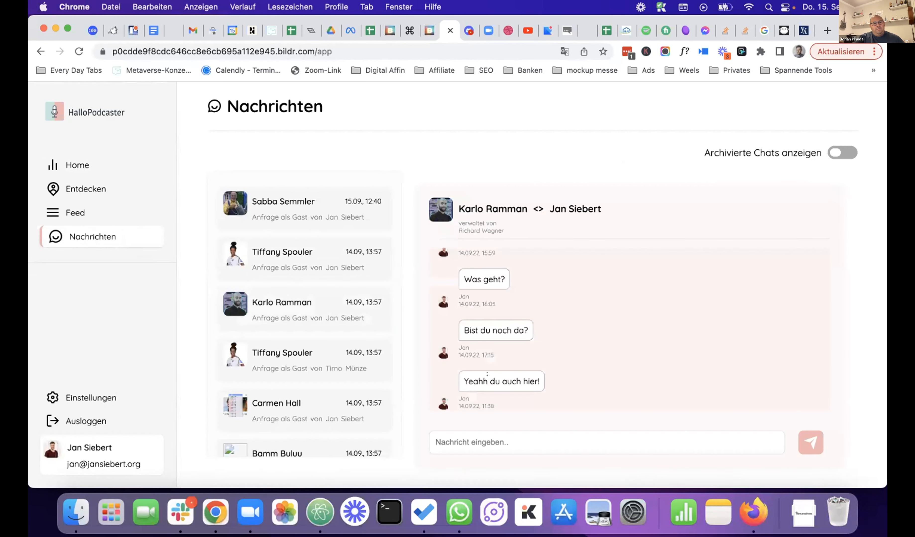
pyautogui.click(527, 439)
pyautogui.write('Hi')
pyautogui.click(810, 443)
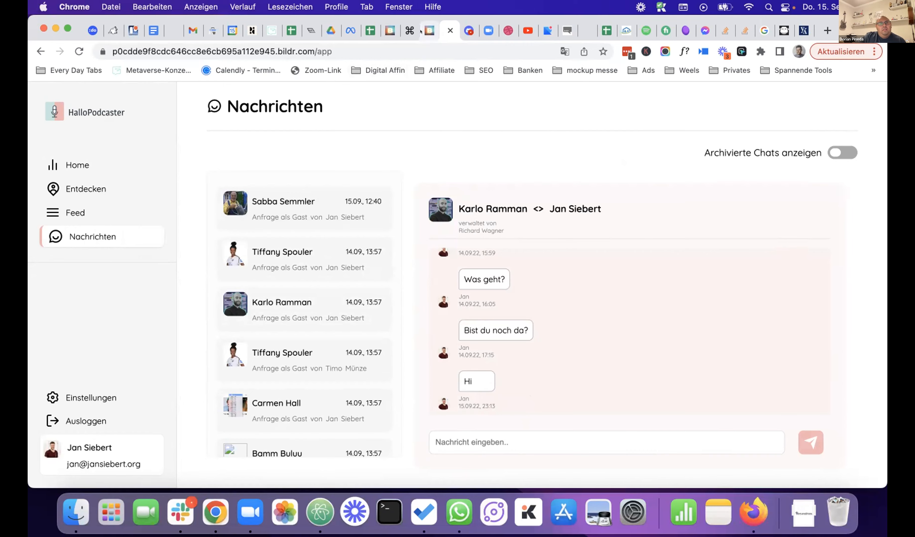
pyautogui.click(429, 30)
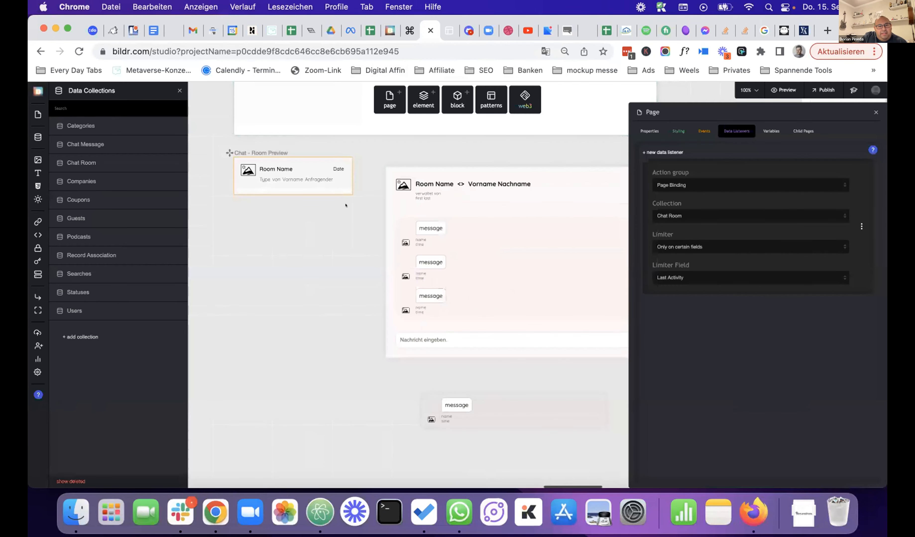
# - Check the Last Activity values in the Chat Room collection's records
pyautogui.click(330, 166)
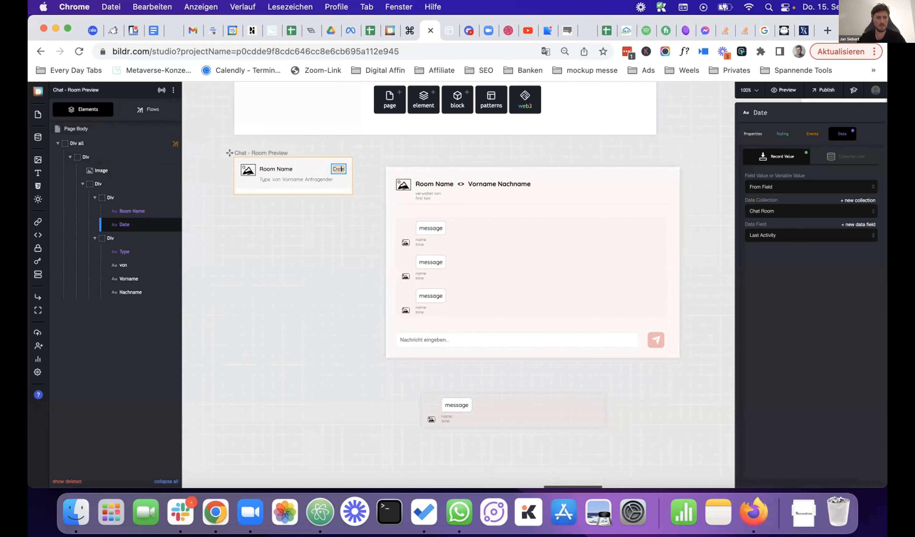
pyautogui.click(32, 131)
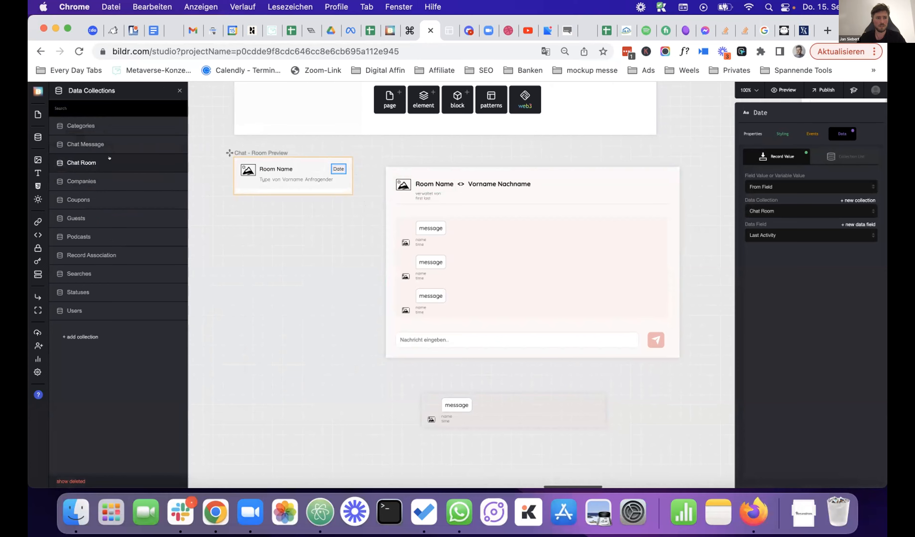
pyautogui.click(110, 158)
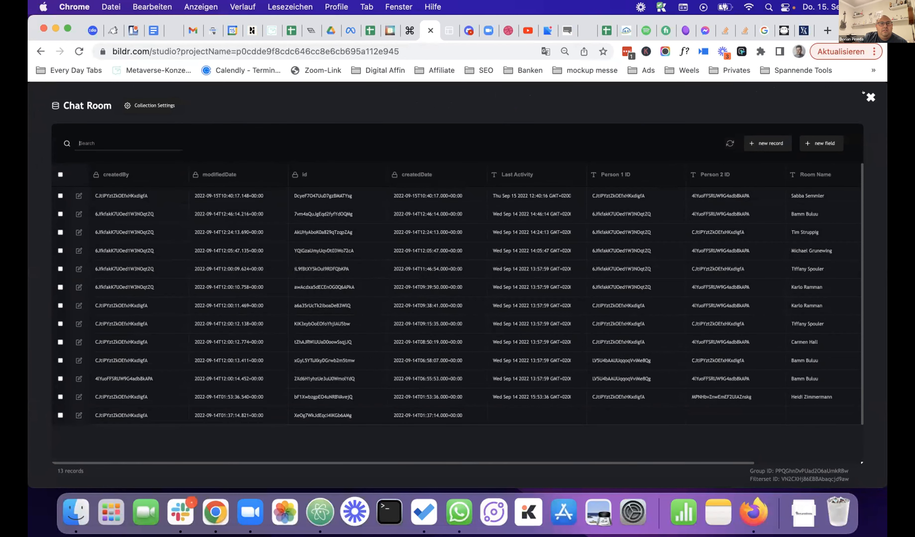
pyautogui.click(871, 98)
# - Open the message input's Action - Create Message flow
pyautogui.click(425, 339)
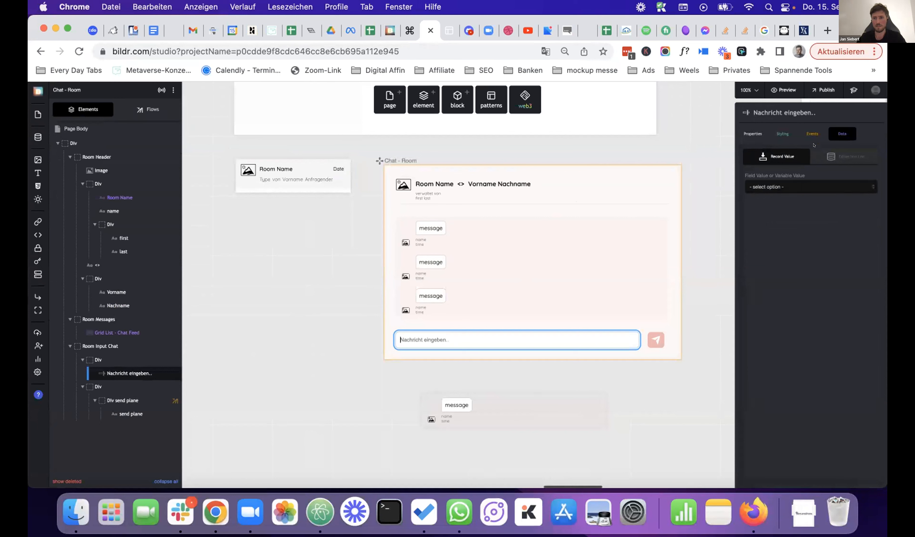
pyautogui.click(147, 109)
pyautogui.click(91, 167)
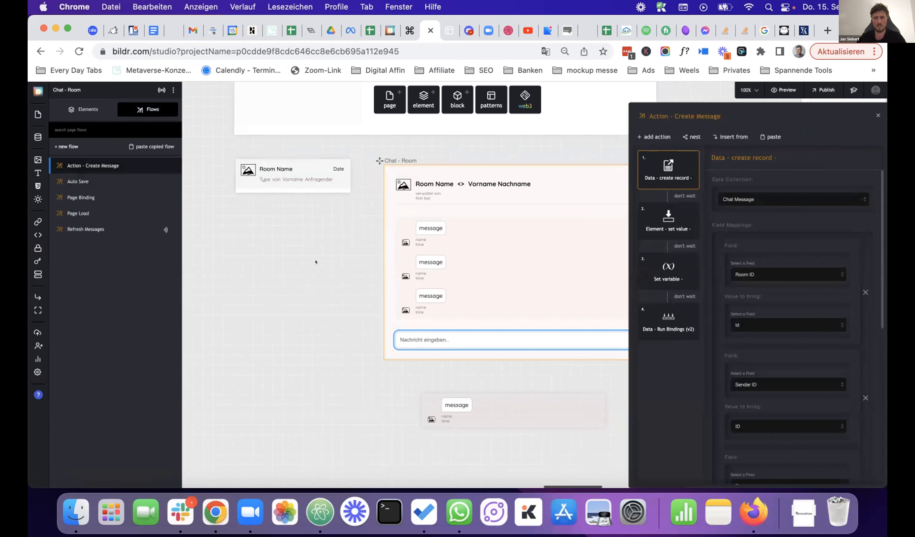
# - Compare Create Message's Set variable step with Refresh Last Activity's update writing newMessageTime into Last Activity
pyautogui.click(661, 272)
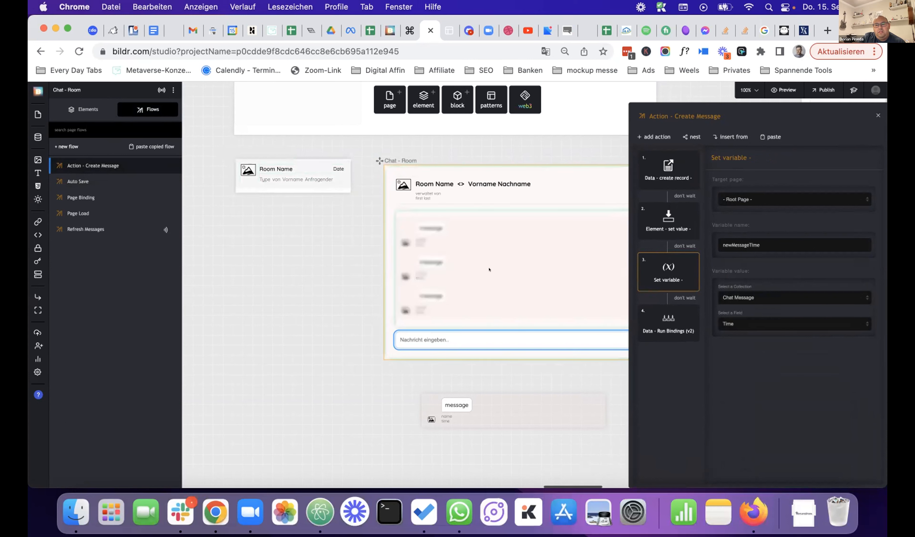
pyautogui.click(310, 166)
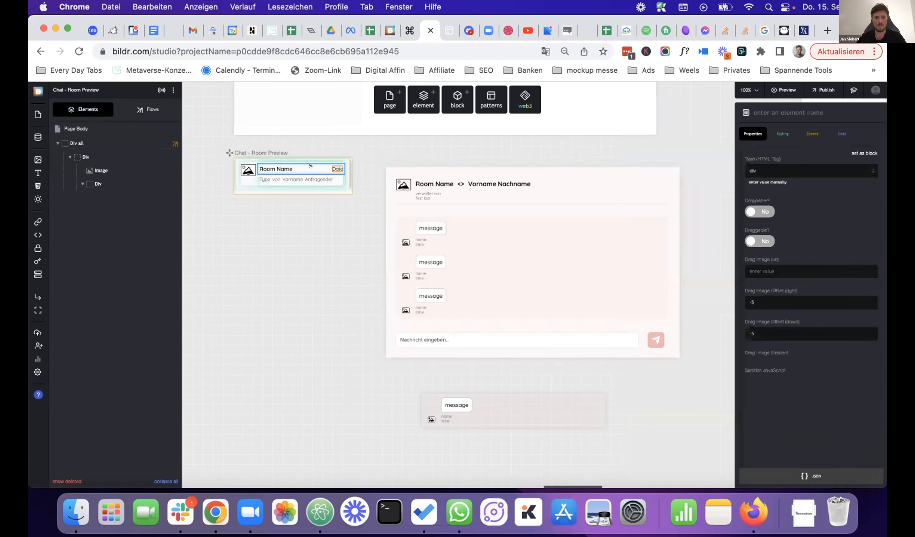
pyautogui.click(144, 108)
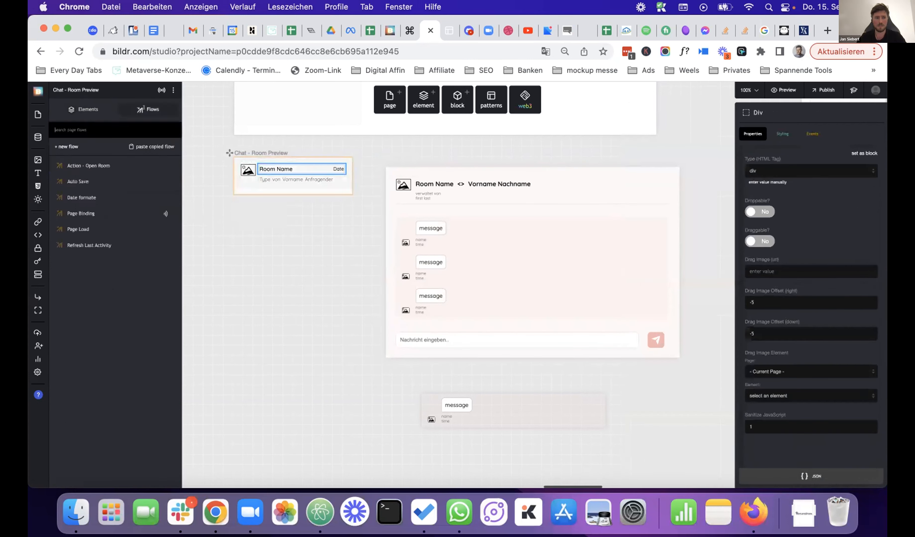
pyautogui.click(109, 245)
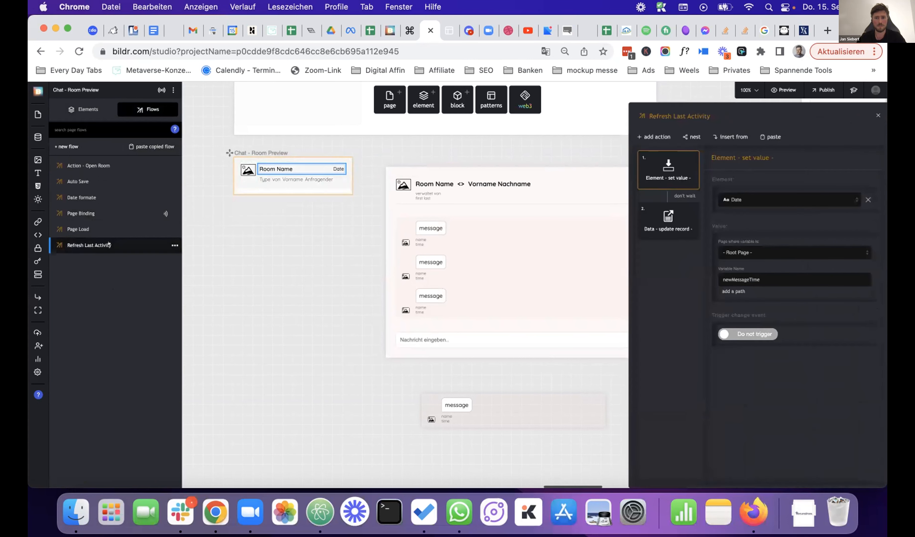
pyautogui.click(663, 223)
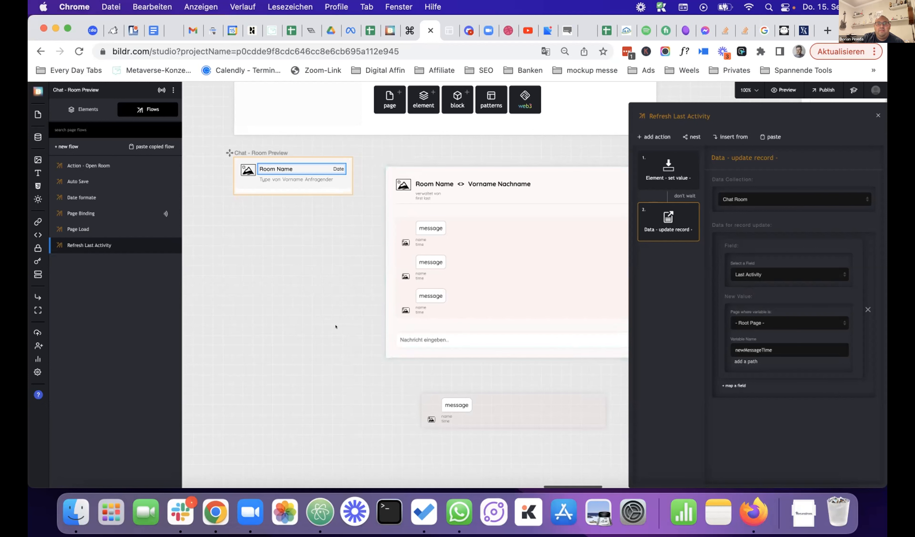
pyautogui.click(394, 332)
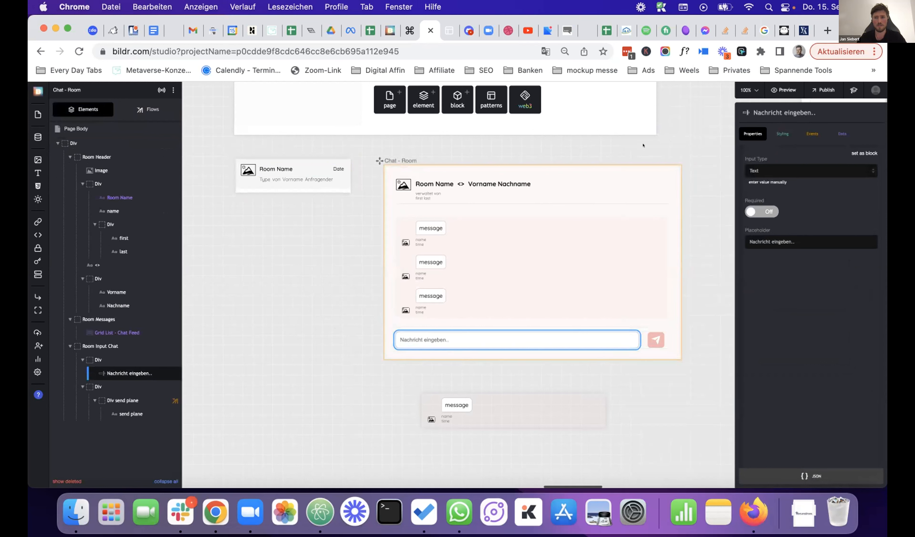
# - Add a Data - update record action, found by searching 'data update', to Action - Create Message
pyautogui.click(147, 110)
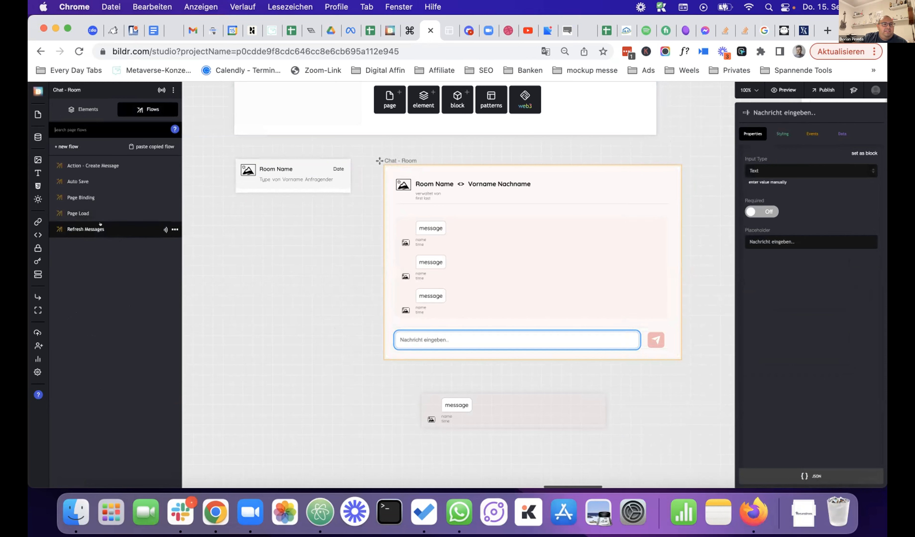
pyautogui.click(93, 166)
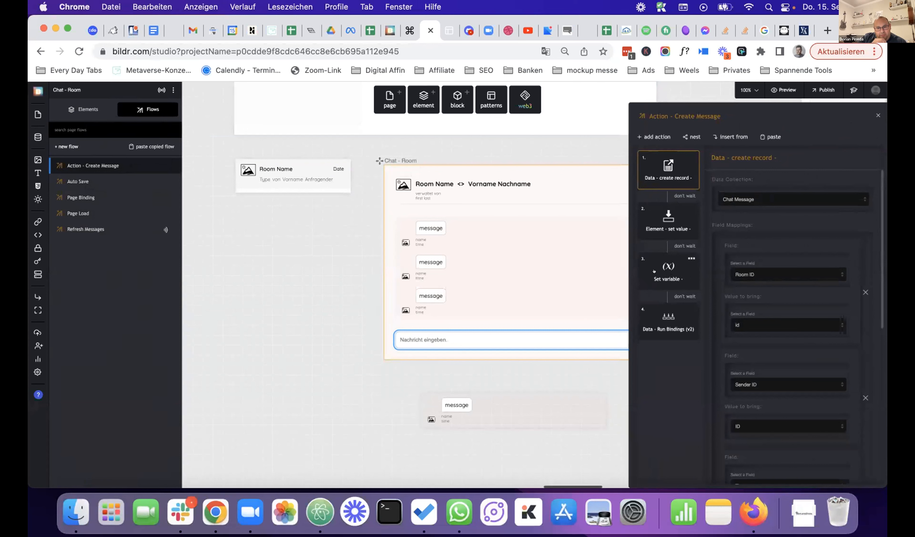
pyautogui.click(654, 136)
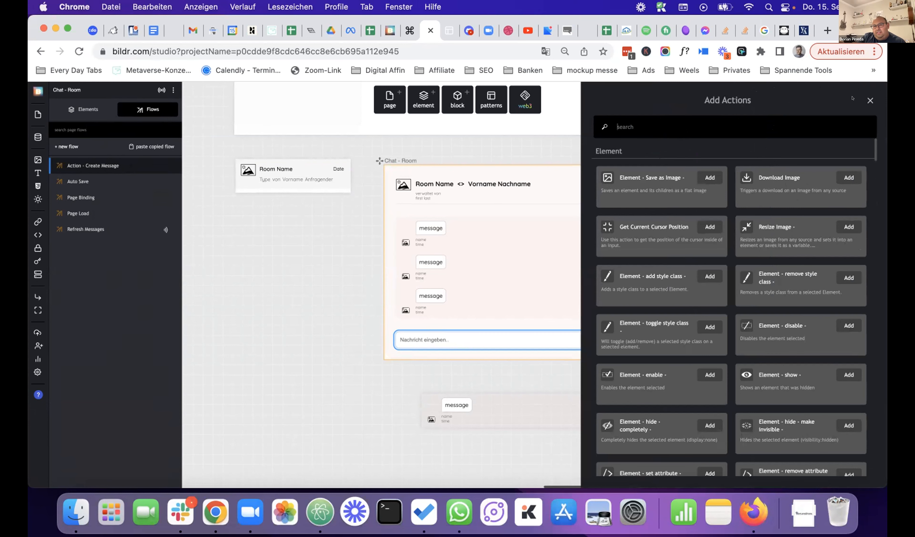
pyautogui.click(870, 101)
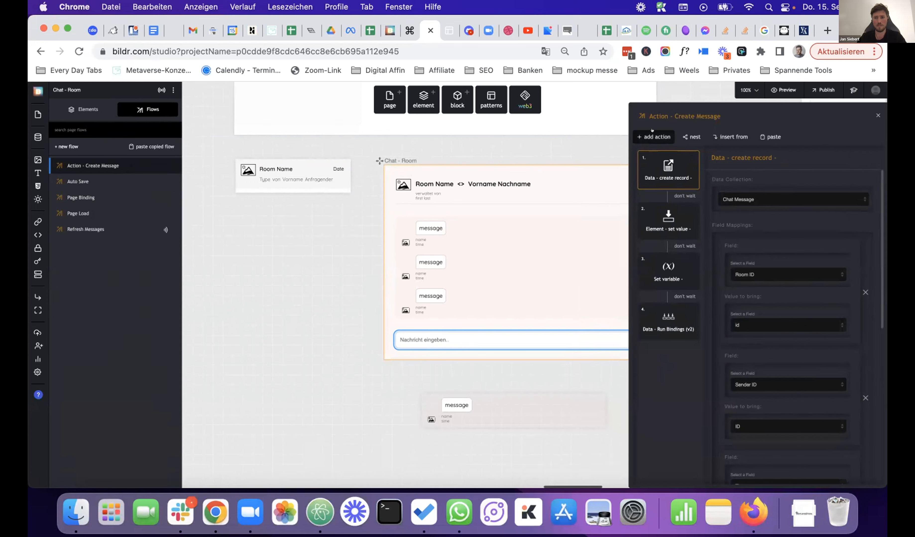
pyautogui.click(652, 137)
pyautogui.write('data ')
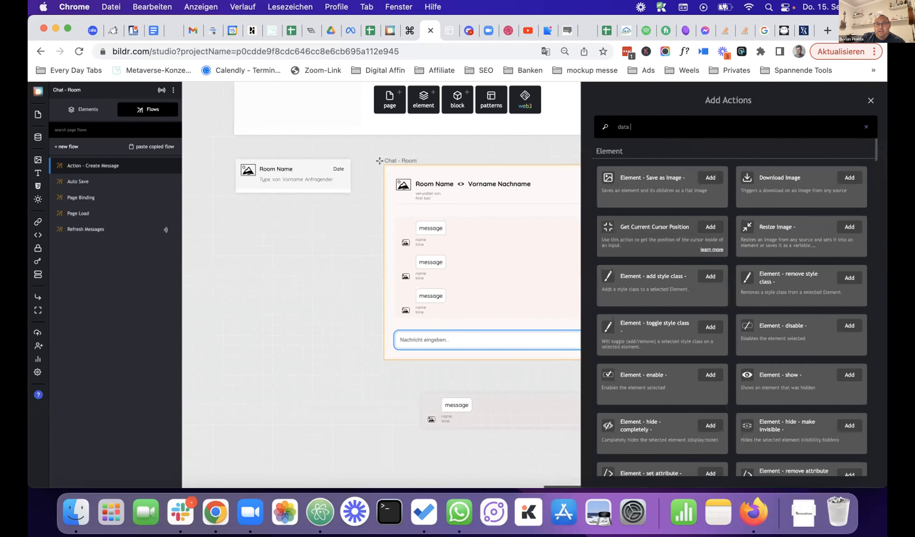
pyautogui.write('update')
pyautogui.click(654, 176)
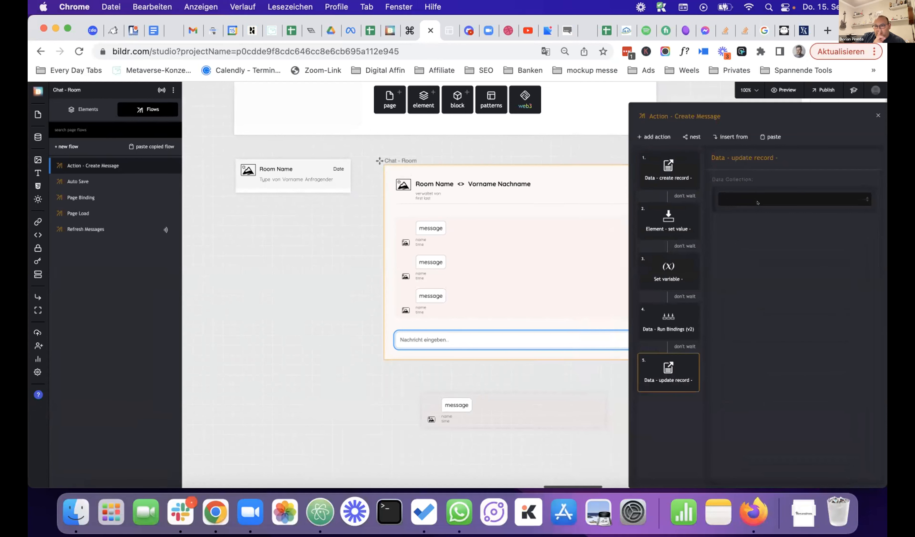
# - Point the update-record step at the Chat Room collection and its id field
pyautogui.click(758, 202)
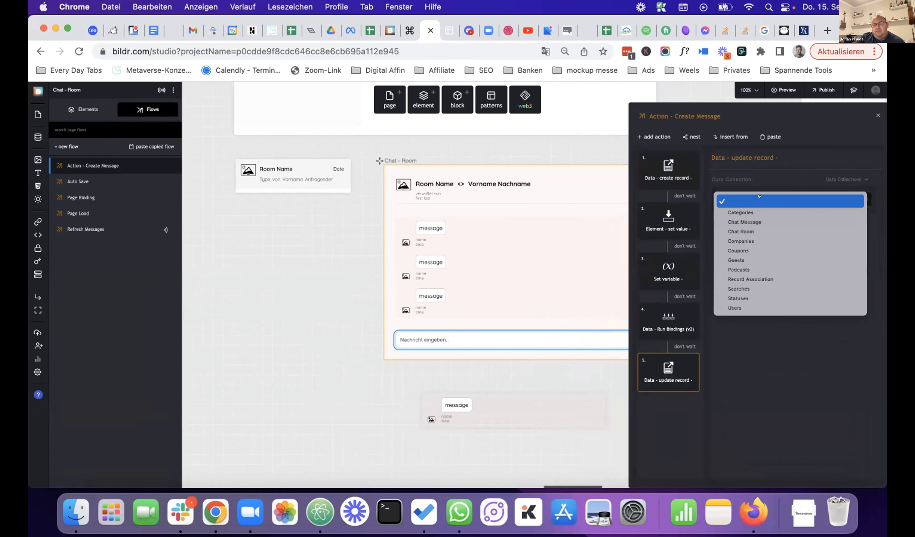
pyautogui.click(758, 231)
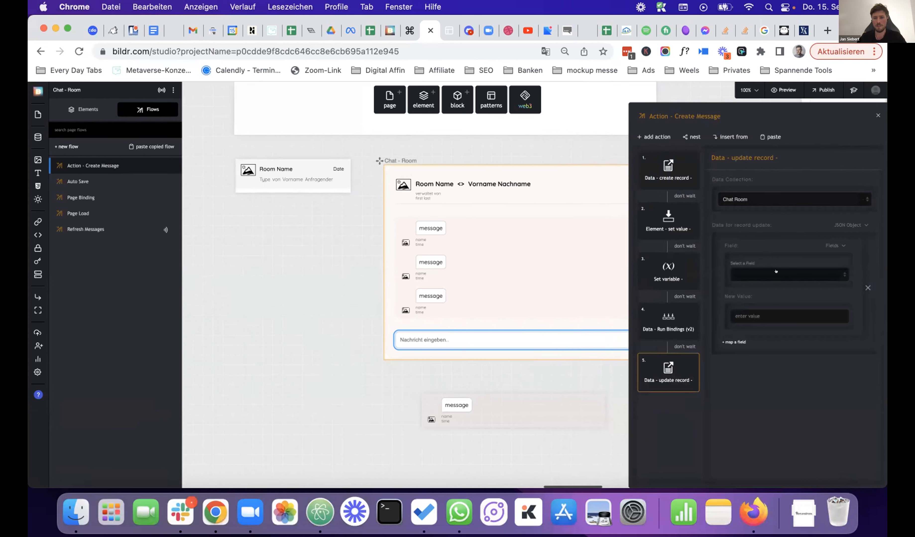
pyautogui.click(776, 271)
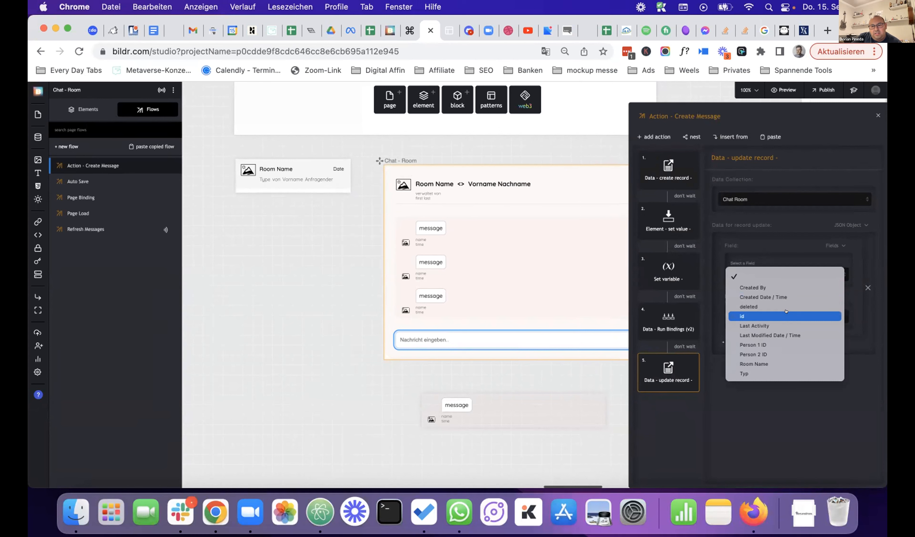
pyautogui.click(785, 316)
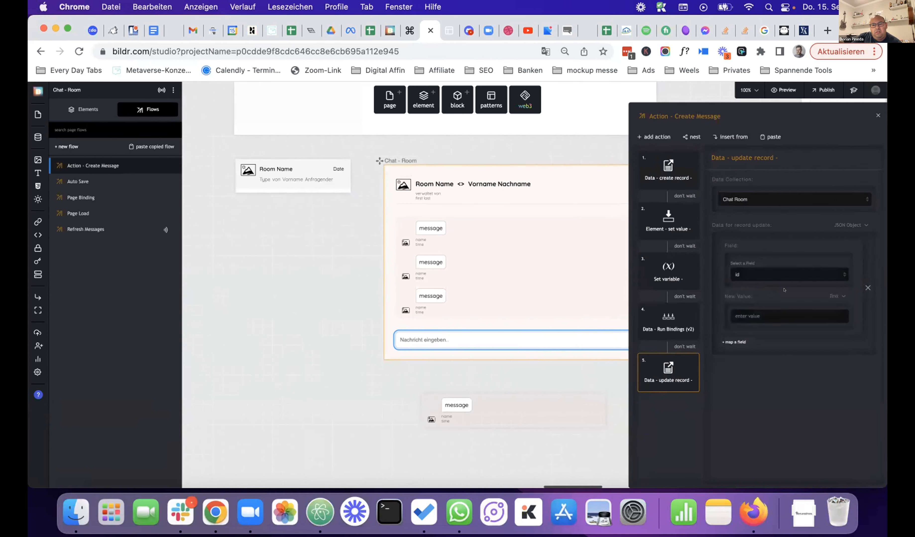
pyautogui.click(778, 274)
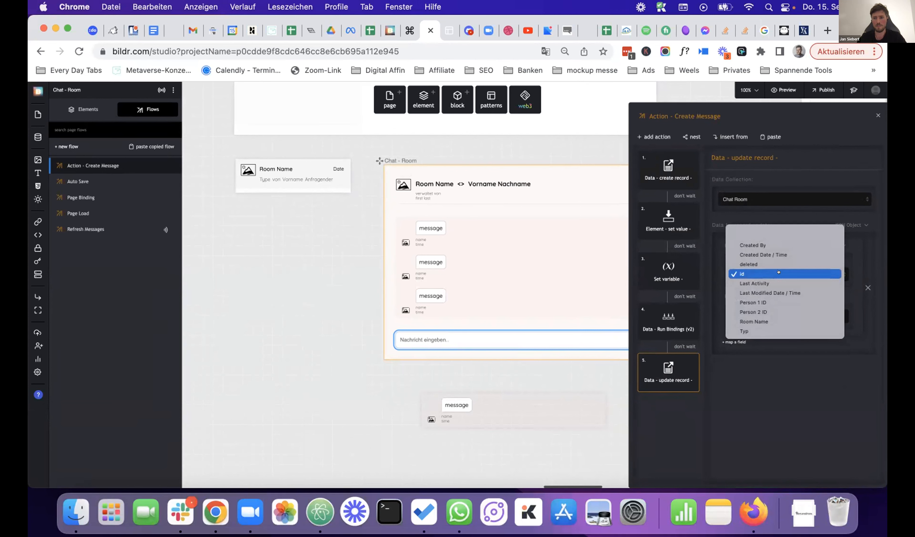
pyautogui.click(778, 274)
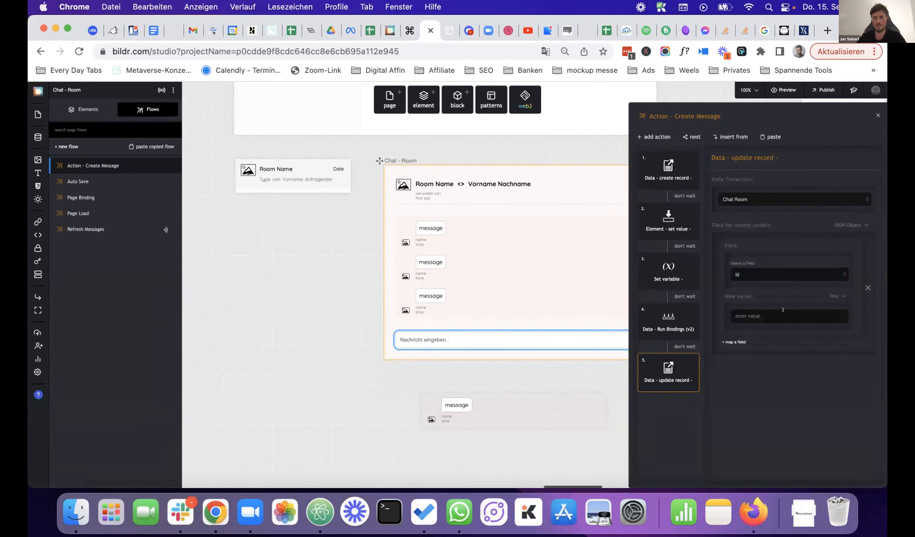
# - Set the id field's New Value input type to Data Collection
pyautogui.click(834, 296)
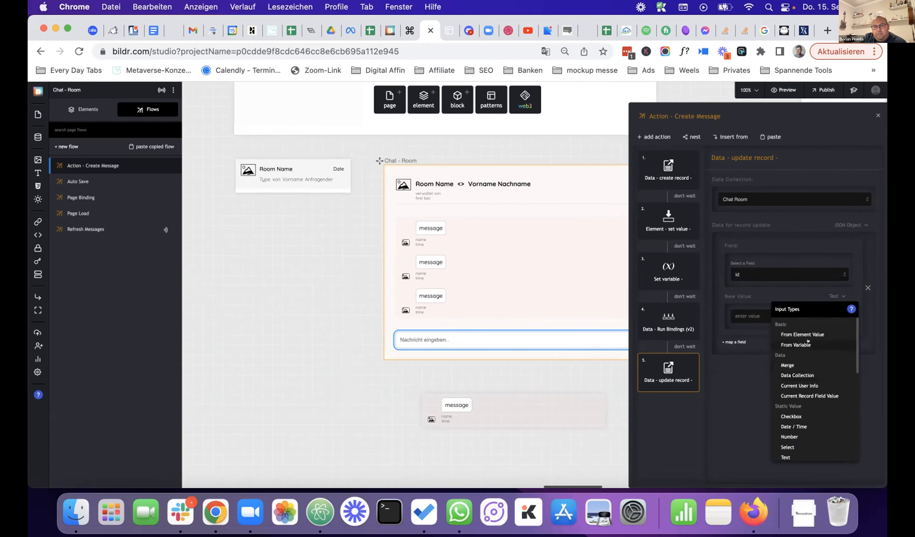
pyautogui.click(796, 345)
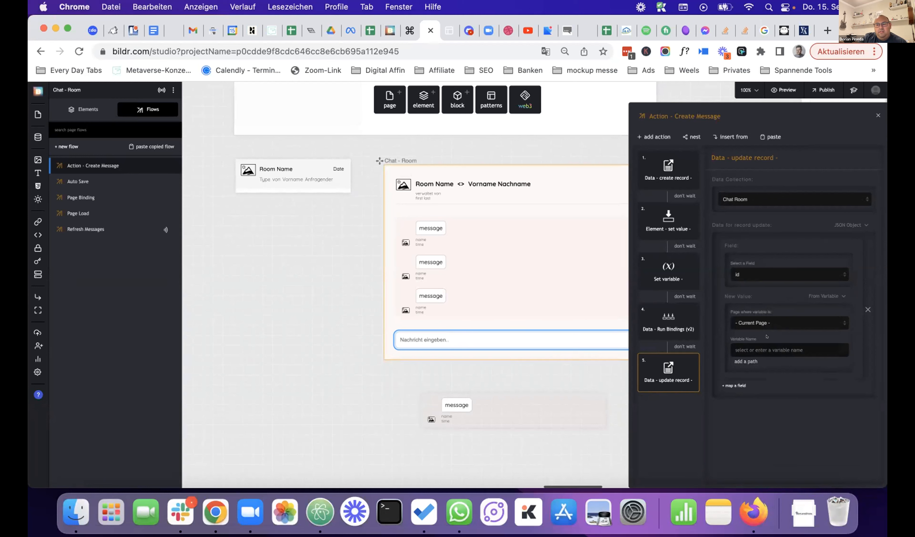
pyautogui.click(825, 293)
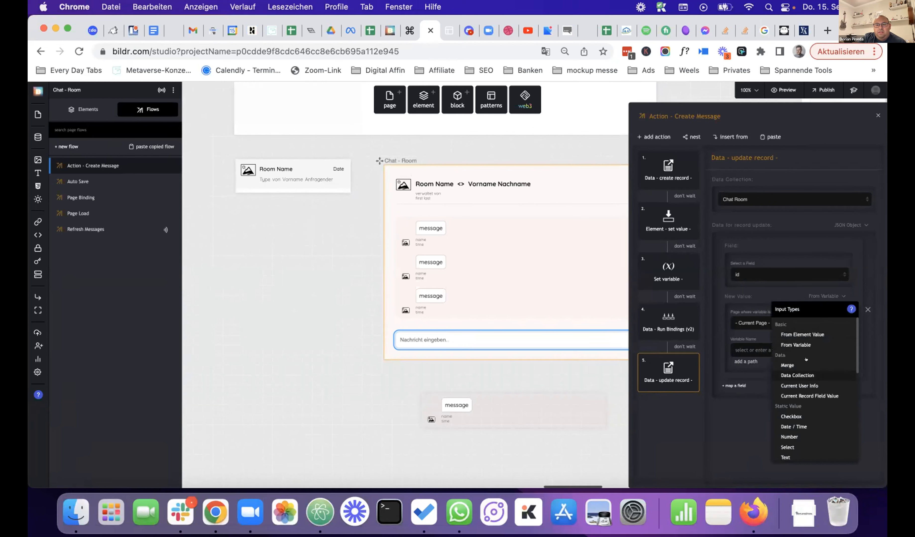
pyautogui.click(798, 375)
# - Take the new value from the Chat Message collection's Room ID field
pyautogui.click(796, 322)
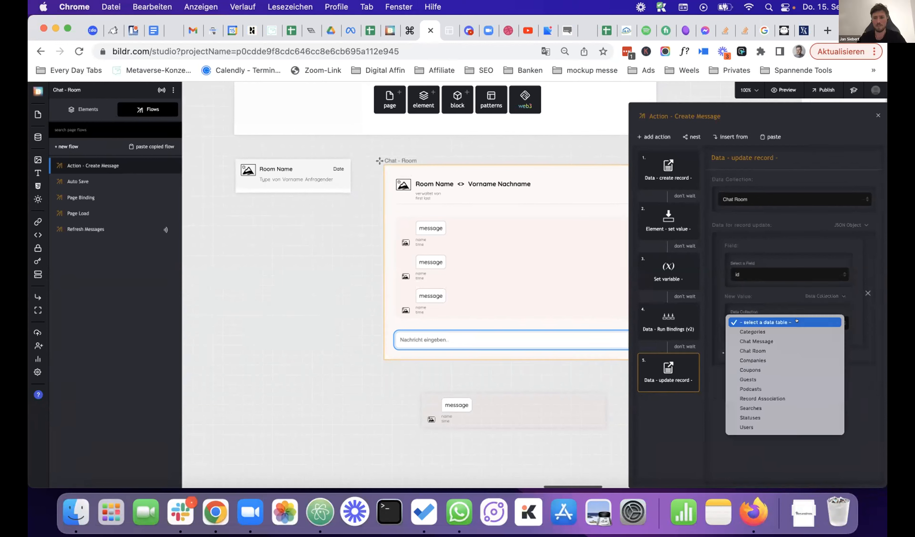
pyautogui.click(797, 340)
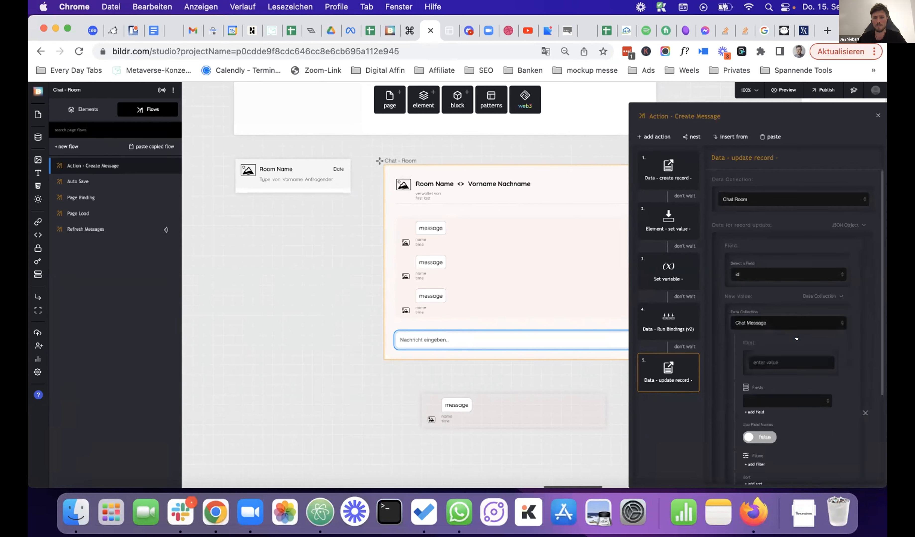
pyautogui.click(787, 397)
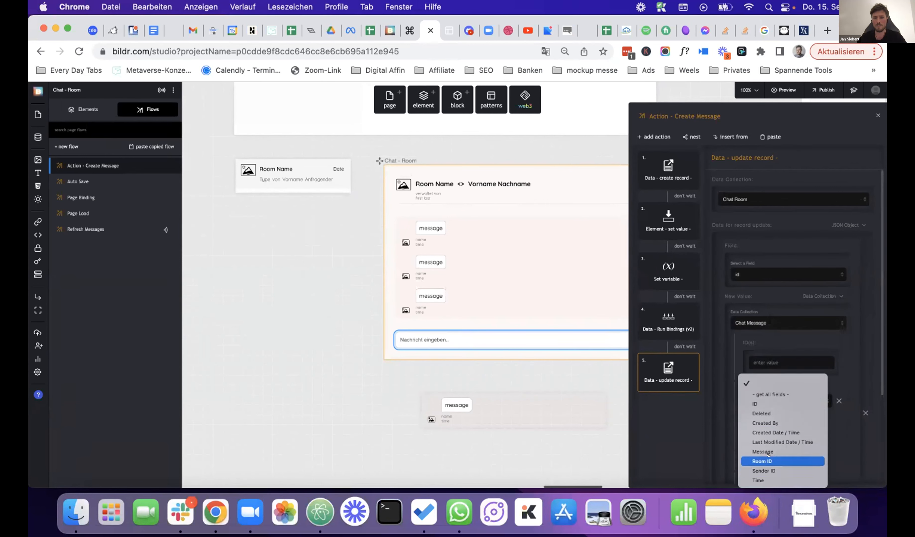
pyautogui.click(768, 456)
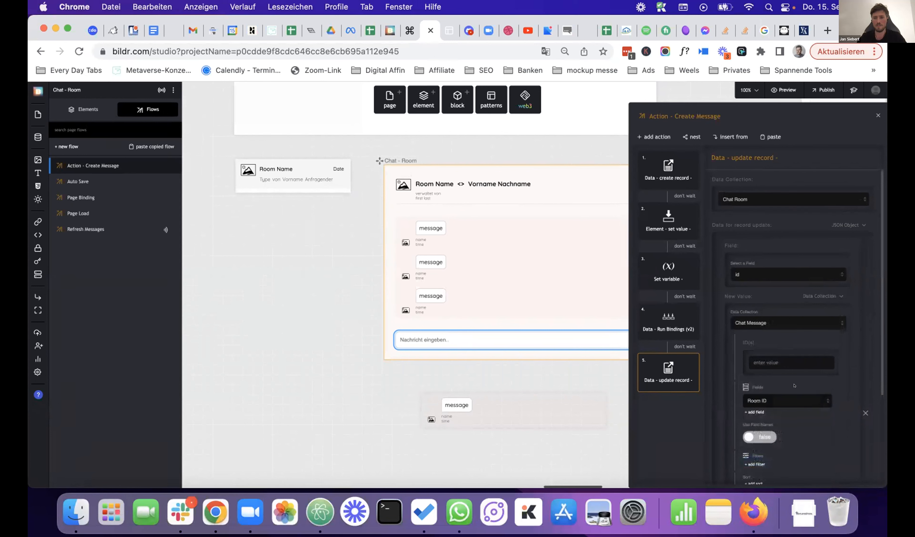
pyautogui.scroll(-4, 790, 369)
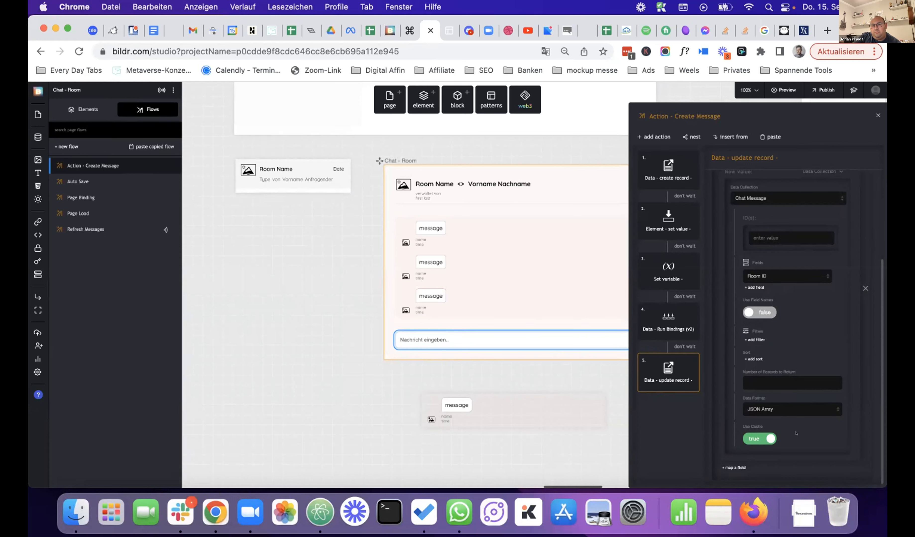
pyautogui.scroll(1, 794, 453)
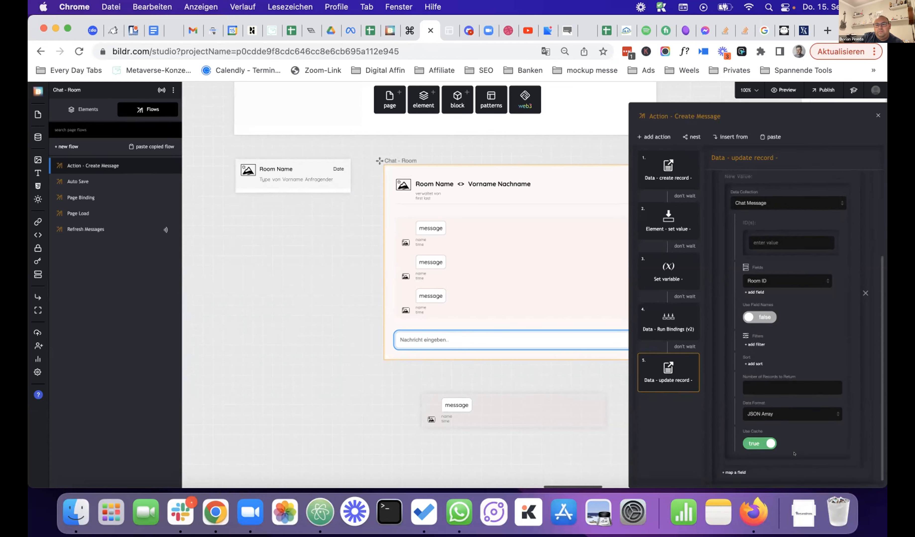
pyautogui.scroll(-1, 794, 452)
pyautogui.scroll(-1, 794, 452)
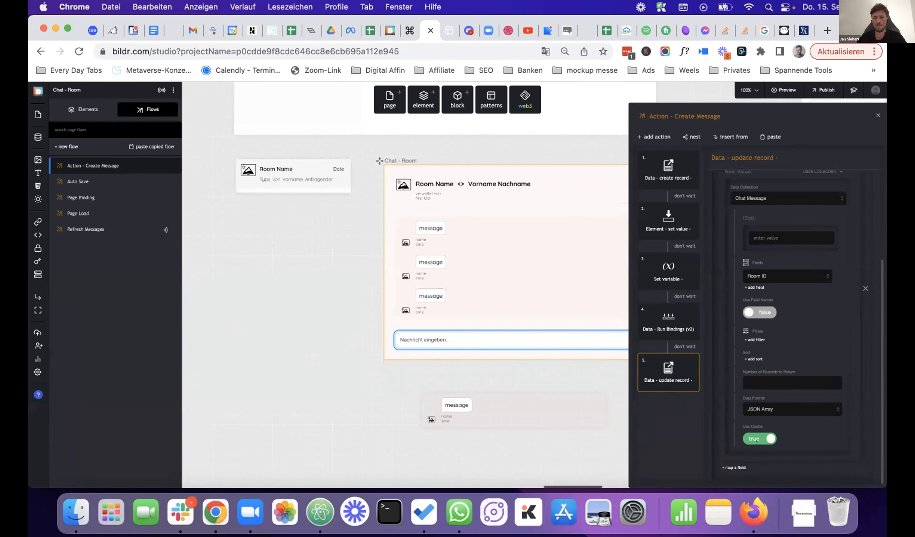
# - Try adding a filter to the Chat Message lookup, leaving its field list unchosen
pyautogui.click(757, 338)
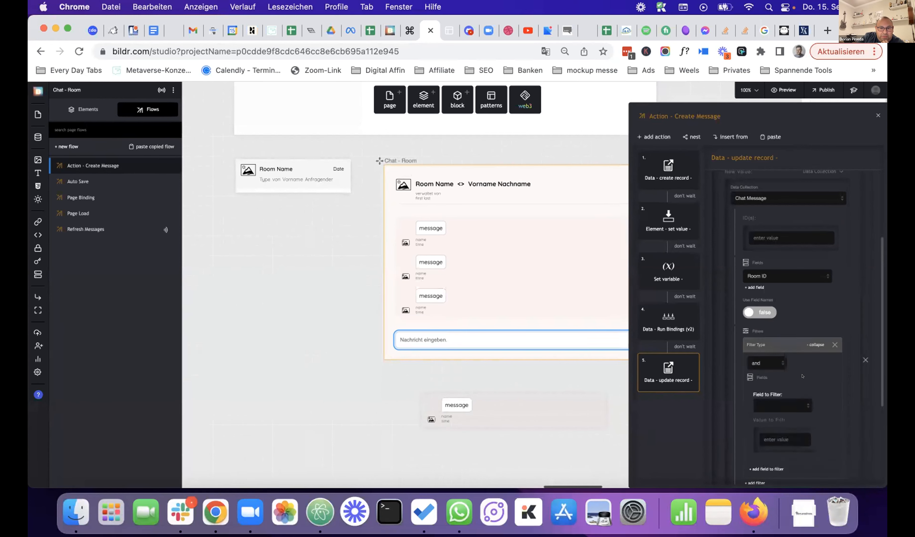
pyautogui.scroll(-4, 784, 334)
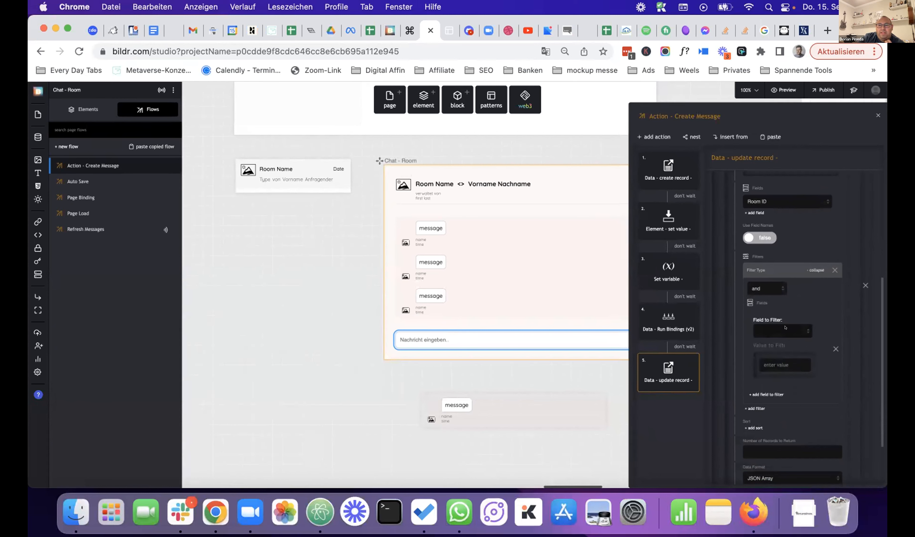
pyautogui.click(785, 327)
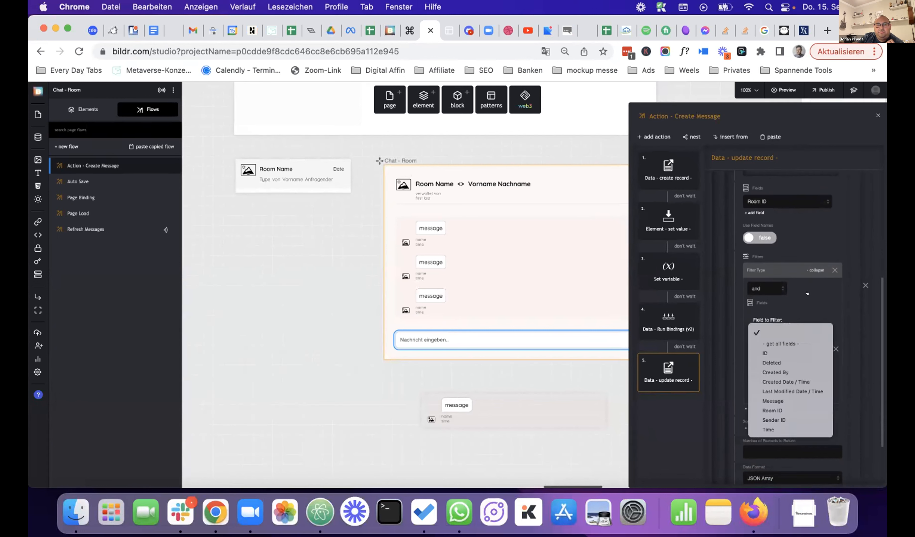
pyautogui.click(814, 300)
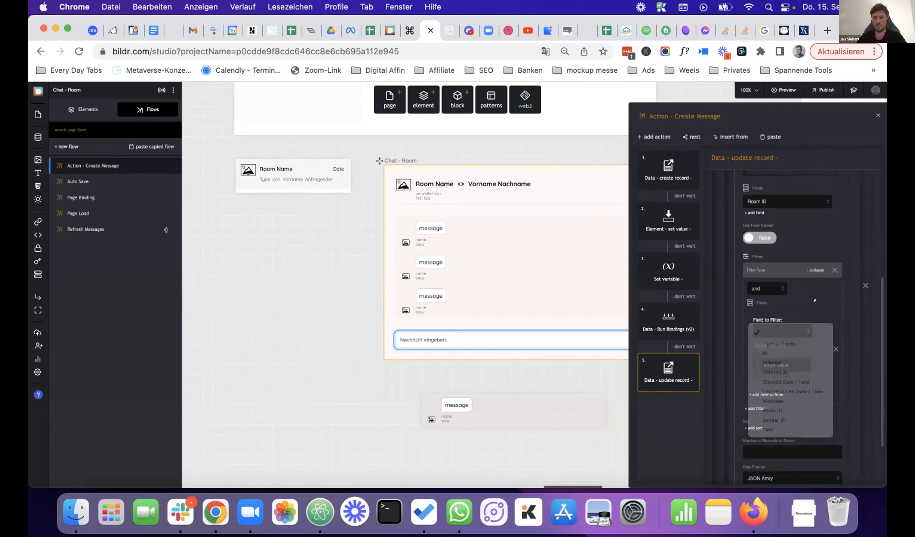
pyautogui.scroll(3, 814, 299)
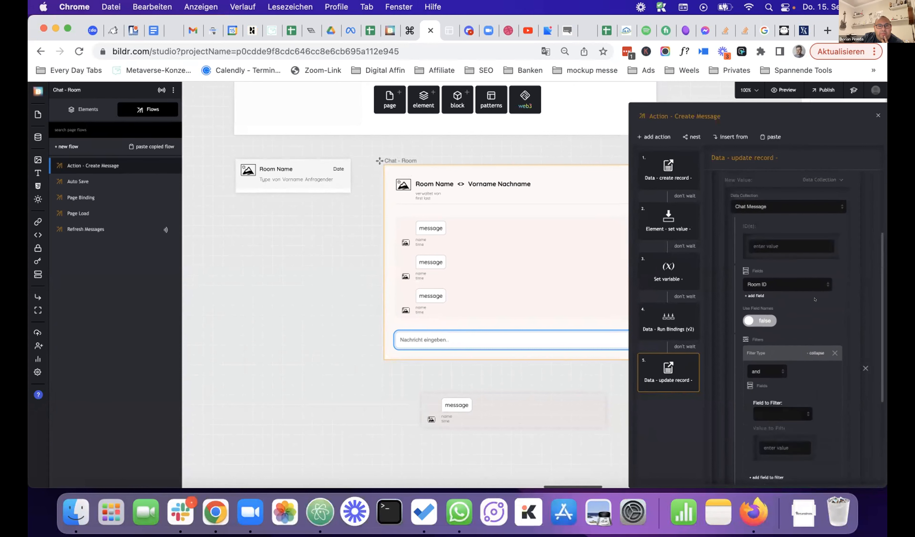
pyautogui.scroll(-2, 813, 300)
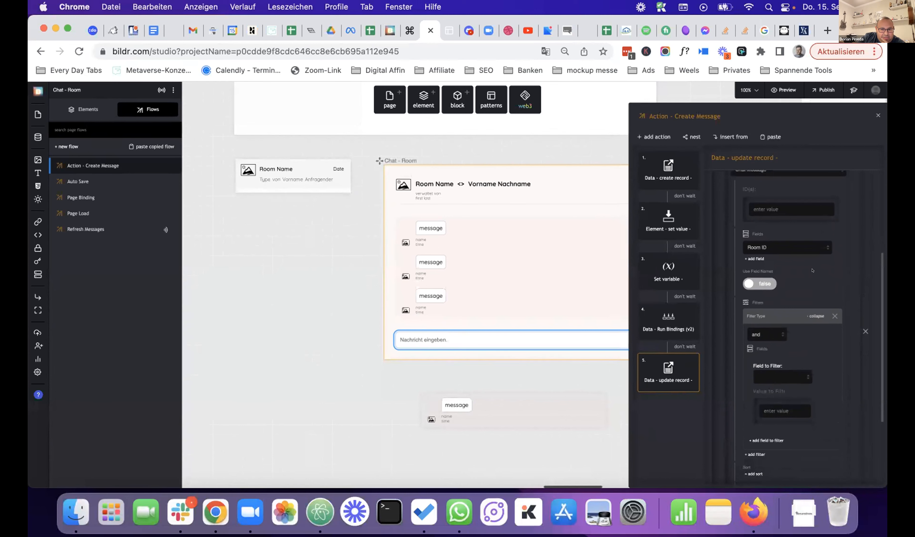
pyautogui.scroll(5, 811, 270)
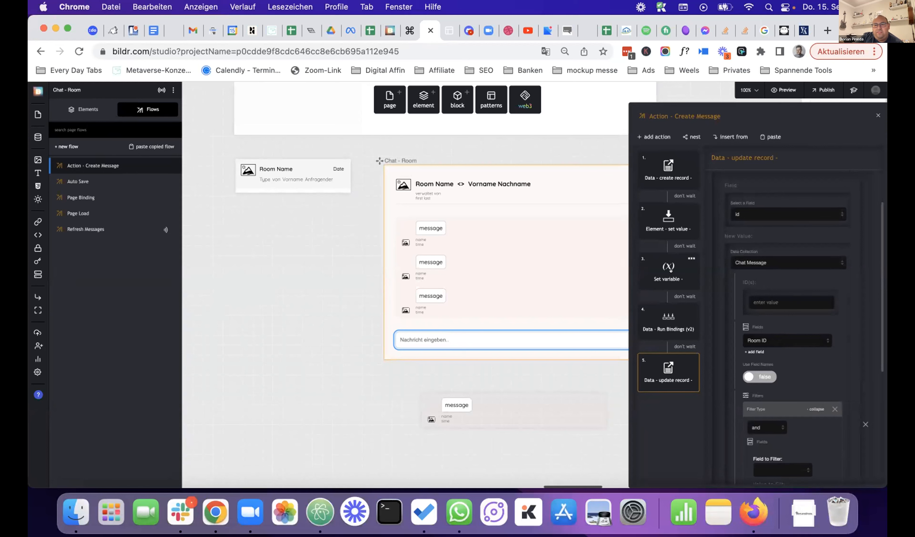
# - After checking the Set variable step, switch the id value's source to From Variable
pyautogui.click(661, 271)
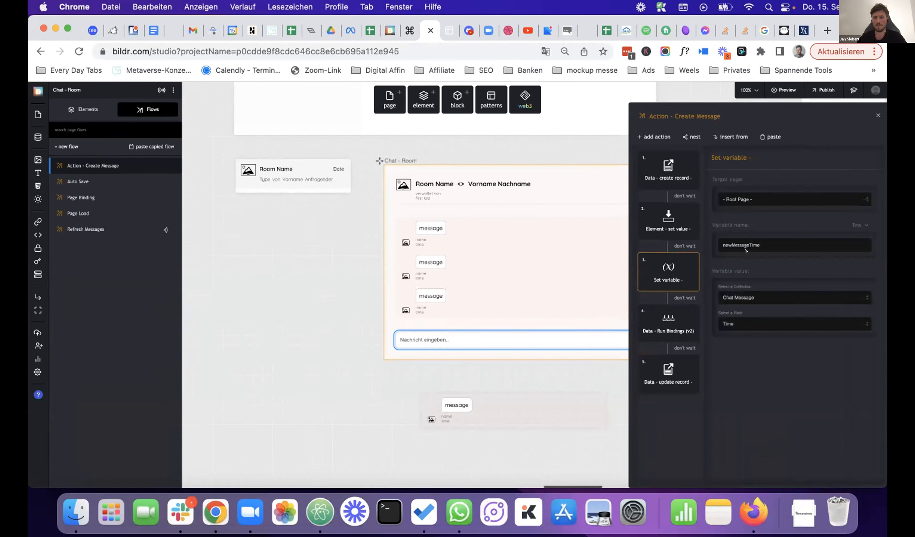
pyautogui.click(654, 370)
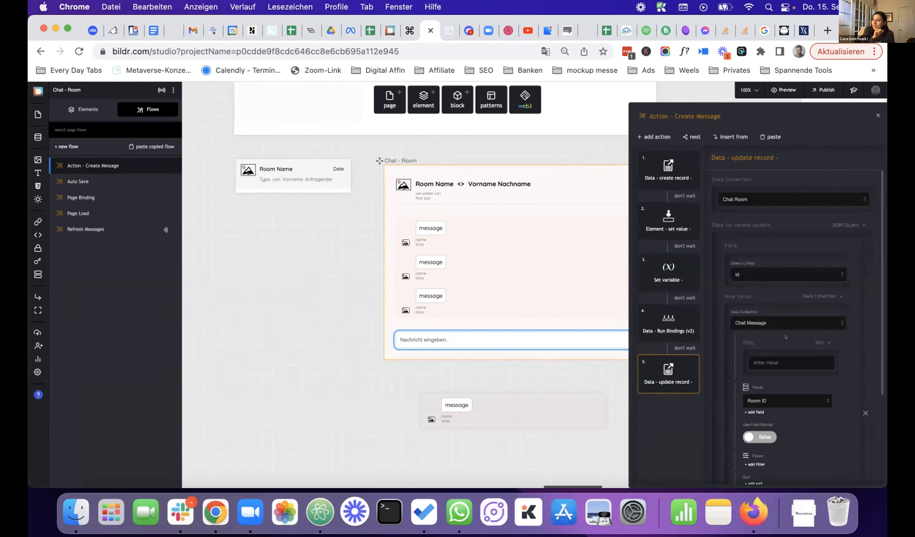
pyautogui.scroll(-3, 785, 329)
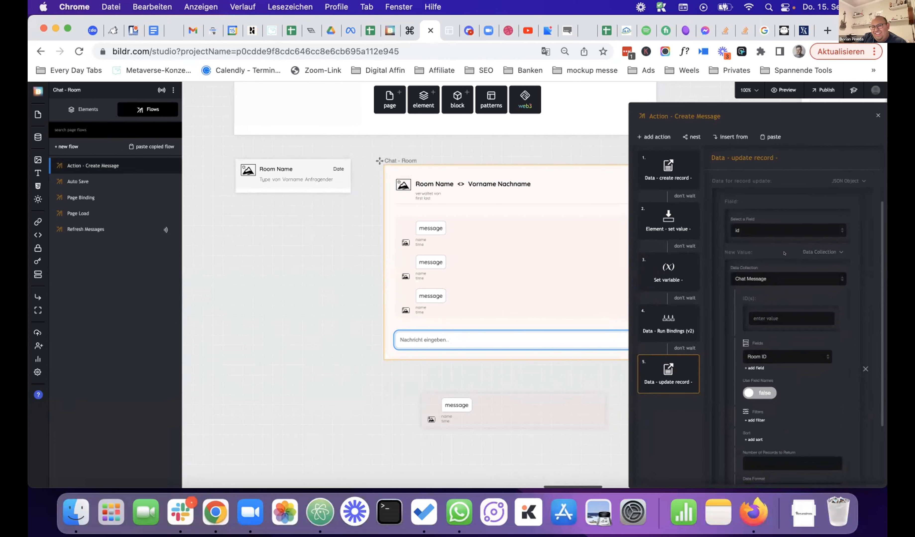
pyautogui.click(815, 251)
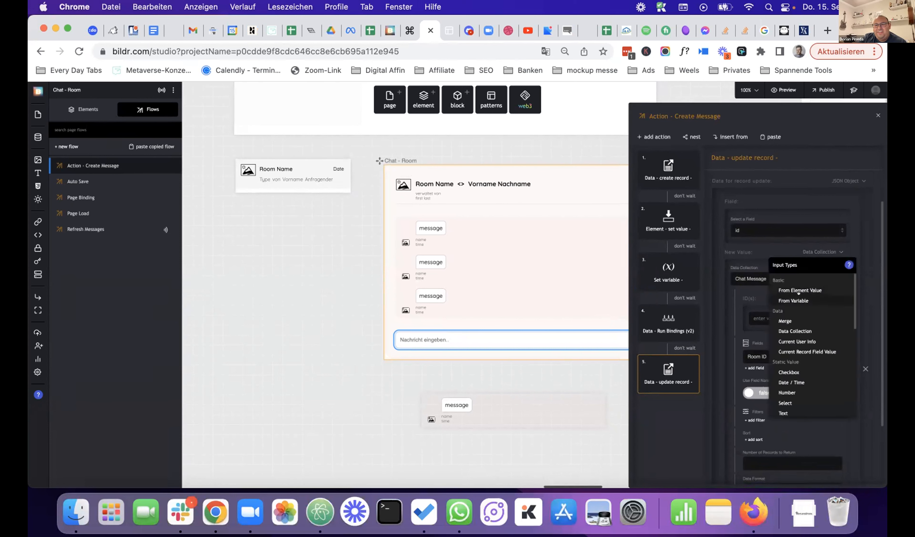
pyautogui.click(793, 300)
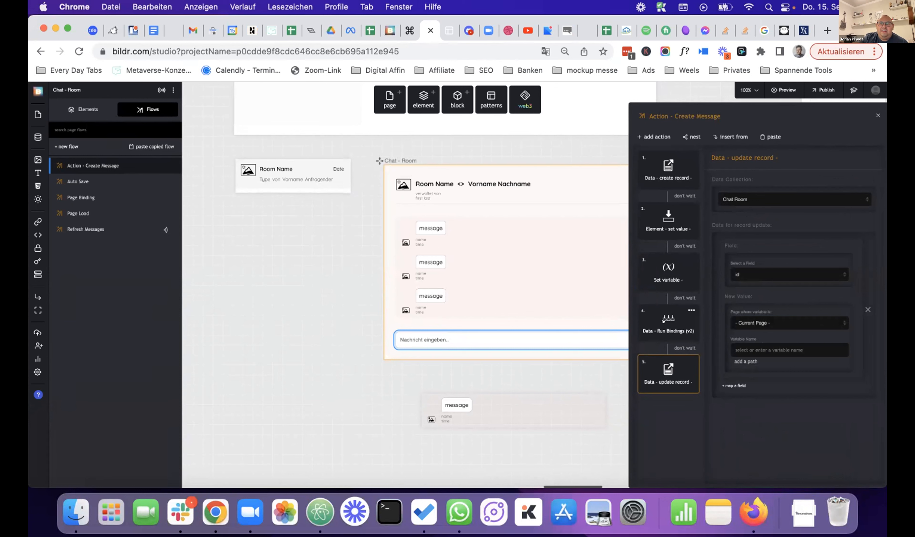
# - Open Data Collections and look over the Chat Room and Chat Message records
pyautogui.click(37, 136)
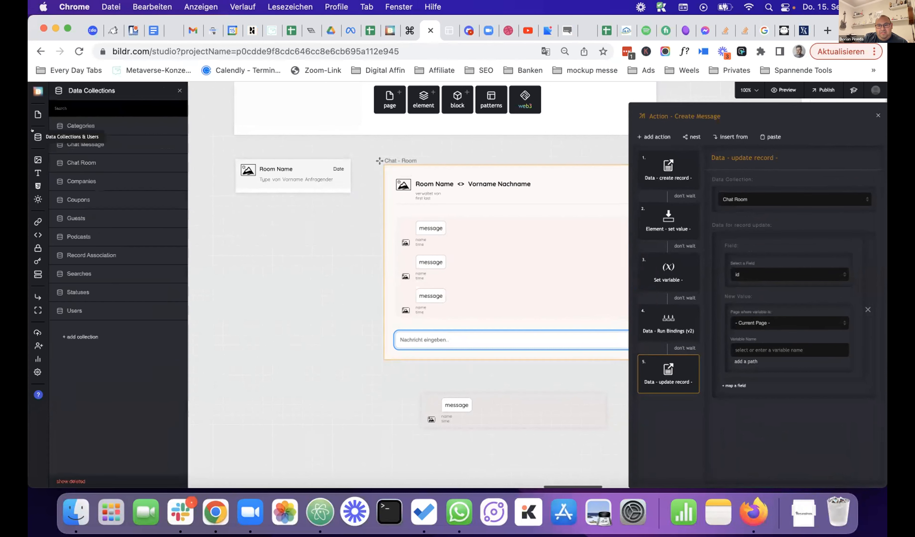
pyautogui.click(97, 159)
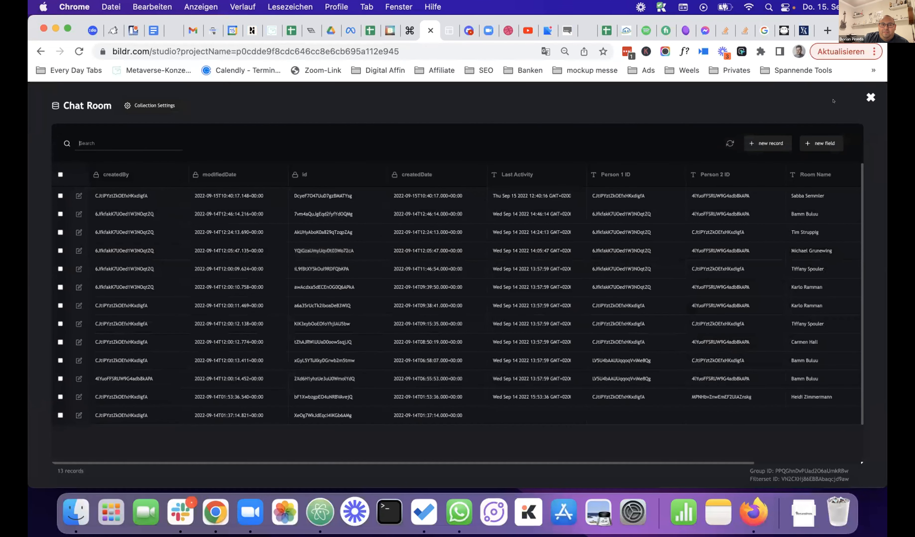
pyautogui.click(868, 96)
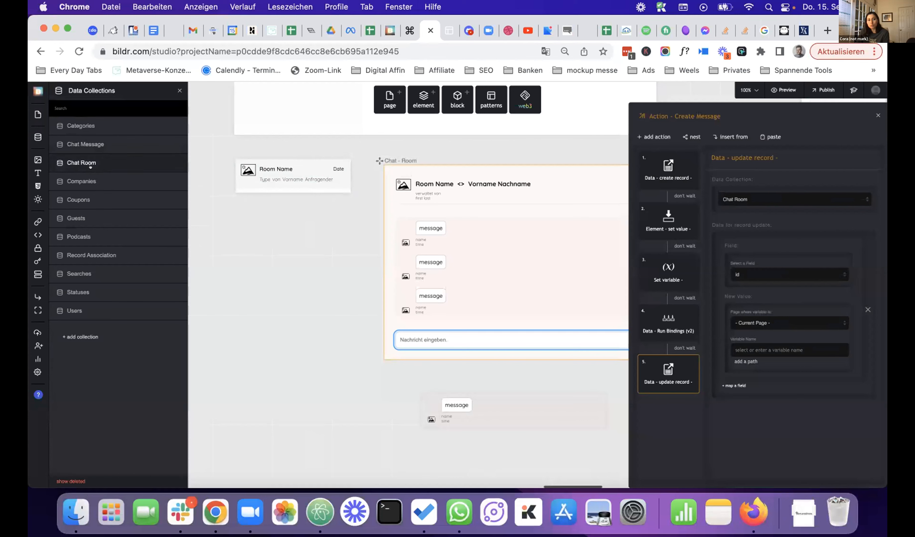
pyautogui.click(112, 144)
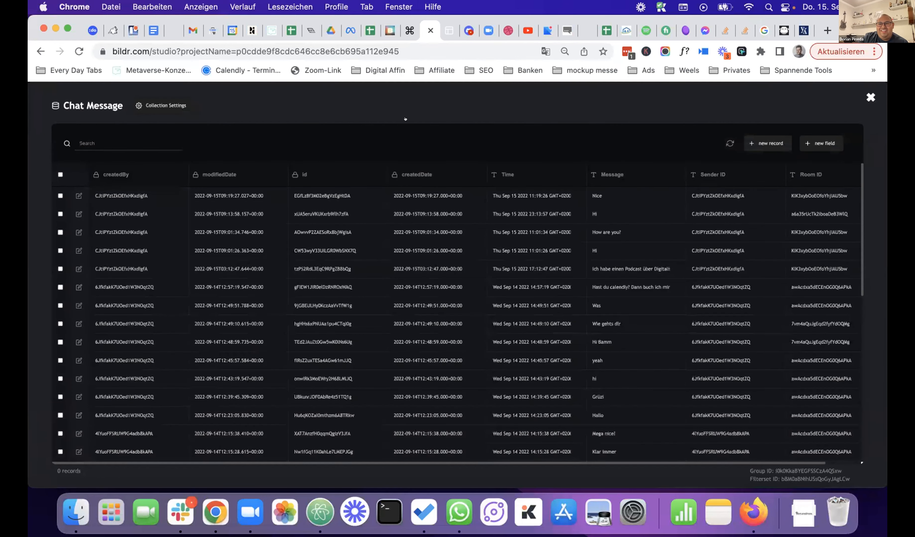
pyautogui.press('Escape')
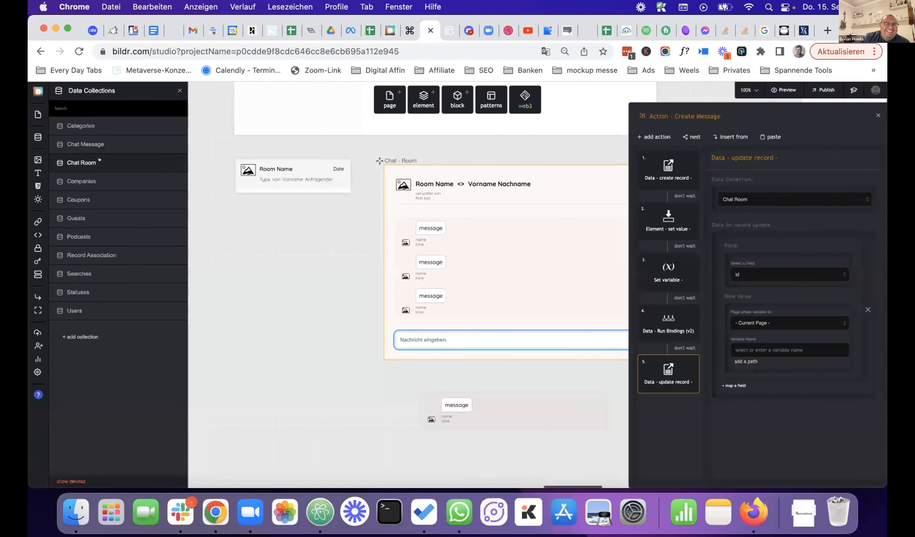
# - Re-inspect the Chat Room, Chat Message, then Chat Room records, closing the data view
pyautogui.click(99, 160)
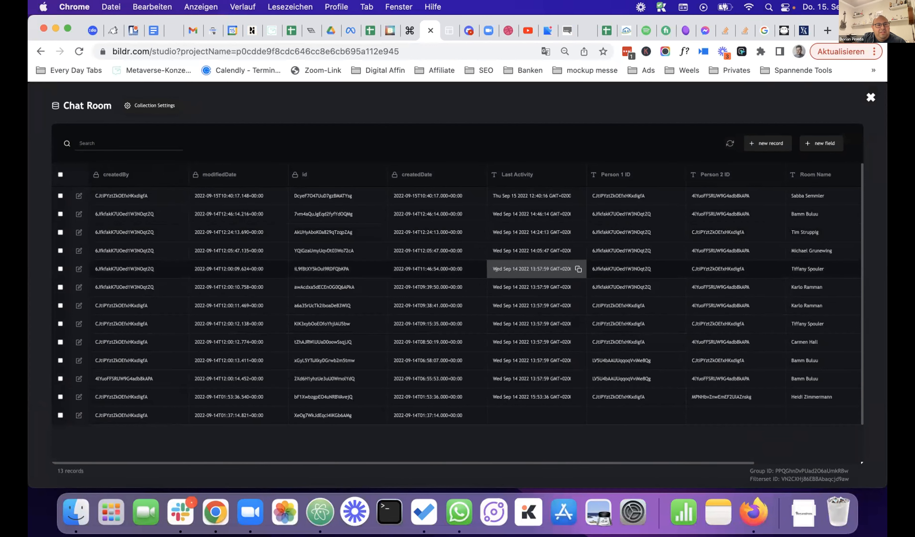
pyautogui.hscroll(5, 496, 270)
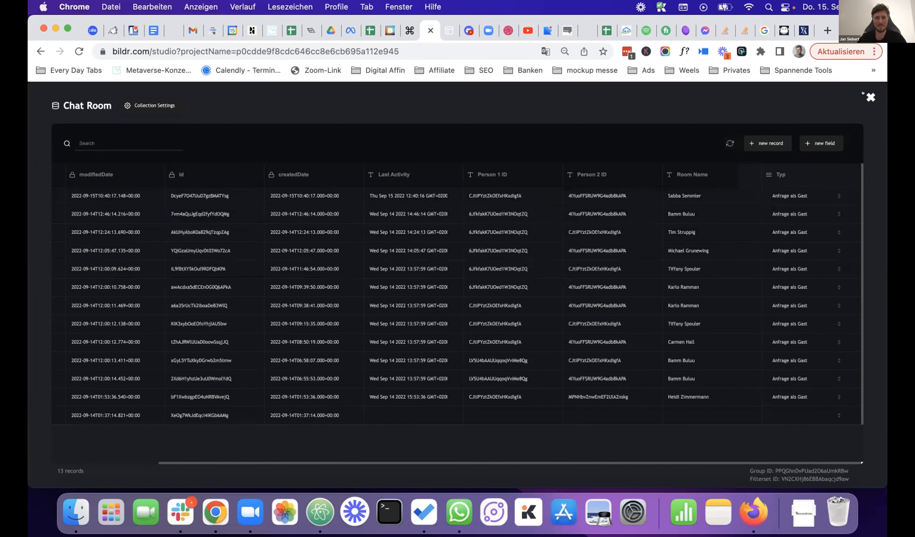
pyautogui.click(869, 98)
pyautogui.click(126, 139)
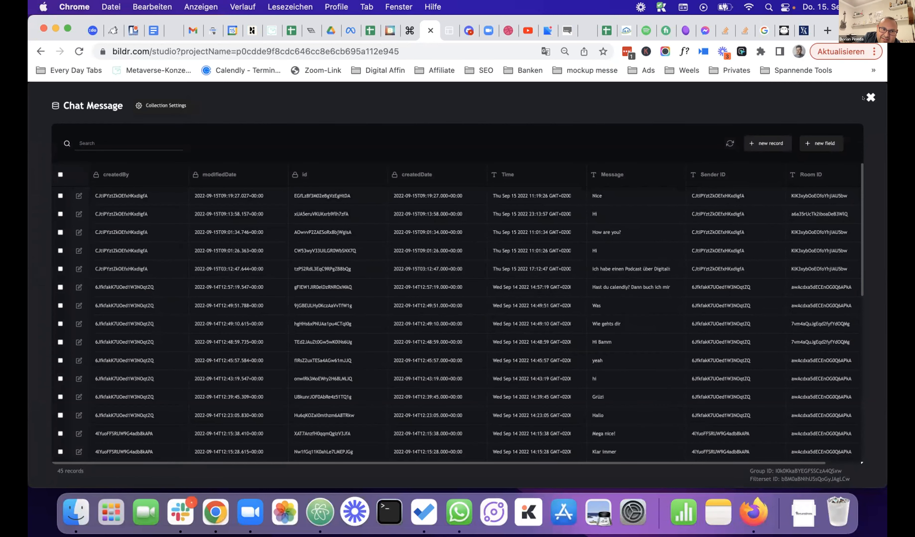
pyautogui.click(869, 97)
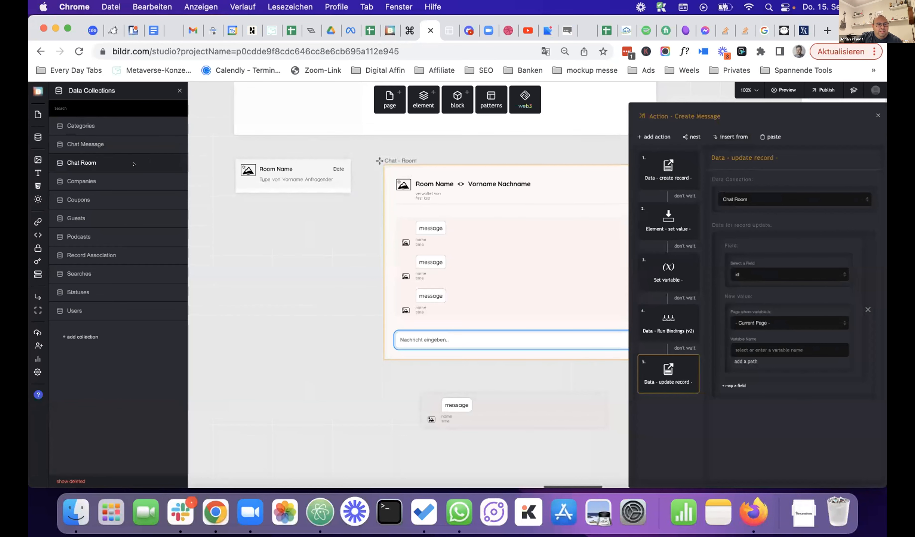
pyautogui.click(127, 159)
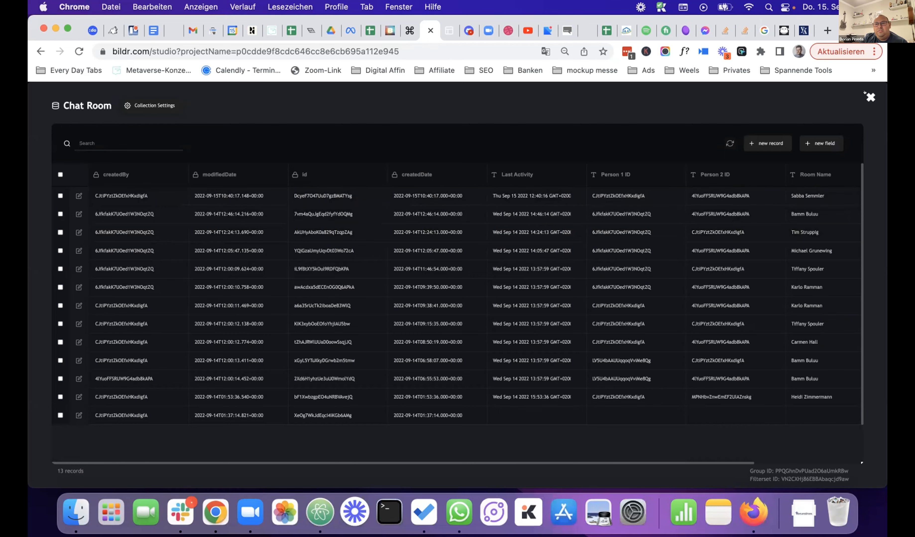
pyautogui.click(869, 97)
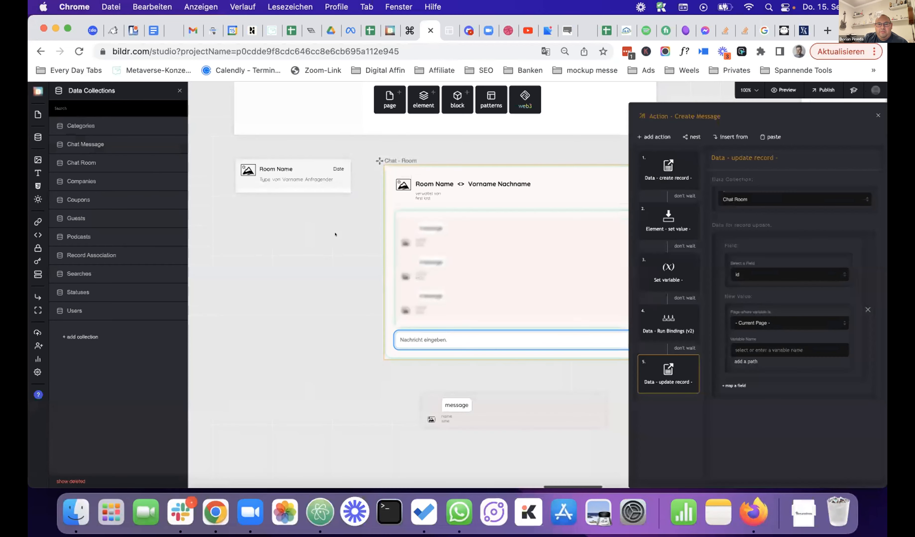
# - Open the Action - Create a Chat-Room flow from the Chat starten button's events
pyautogui.scroll(10, 307, 234)
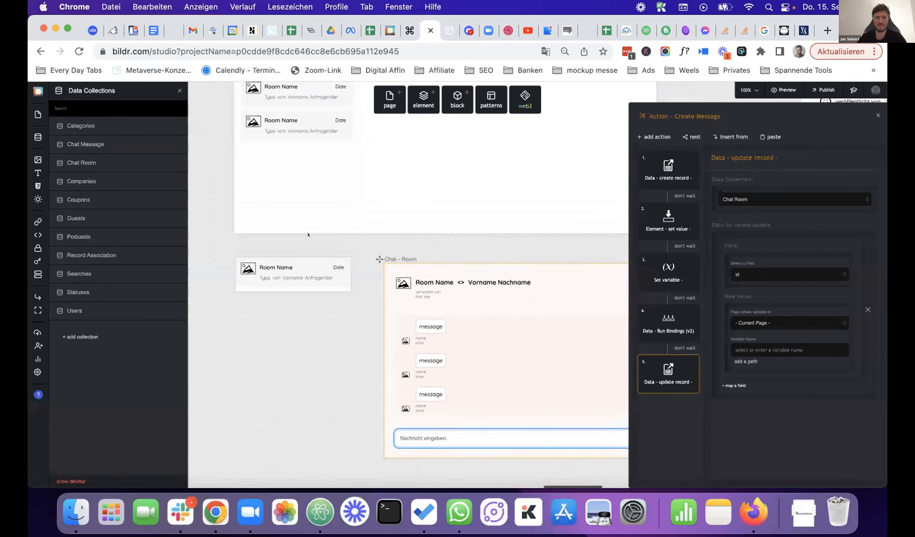
pyautogui.hscroll(15, 507, 233)
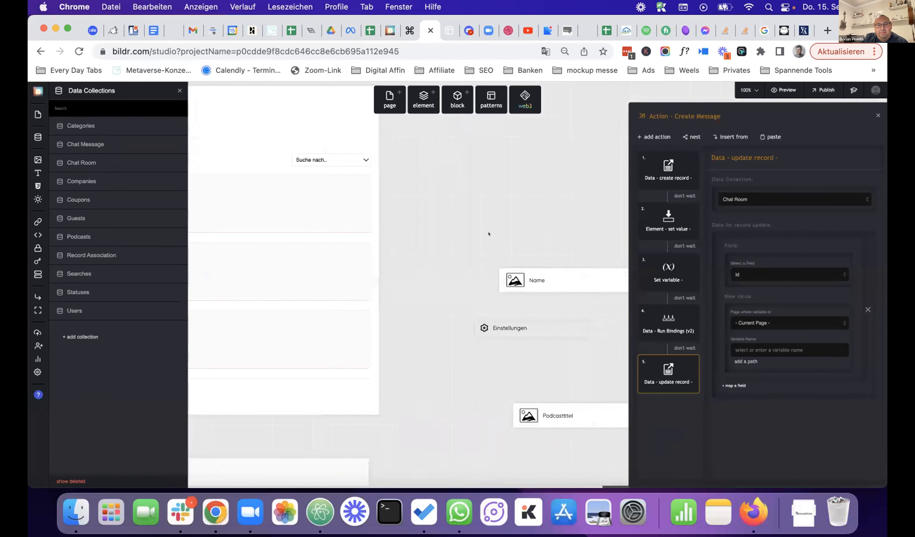
pyautogui.hscroll(10, 489, 234)
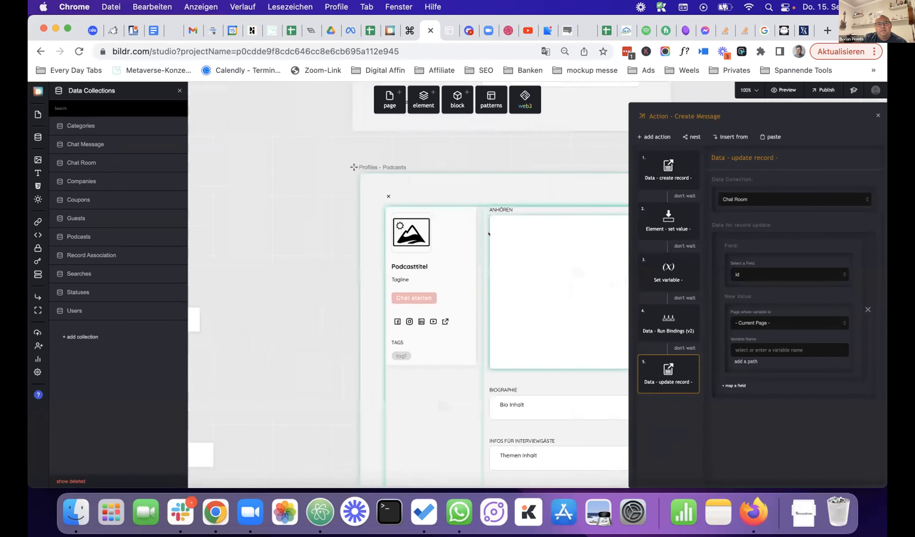
pyautogui.scroll(-15, 488, 234)
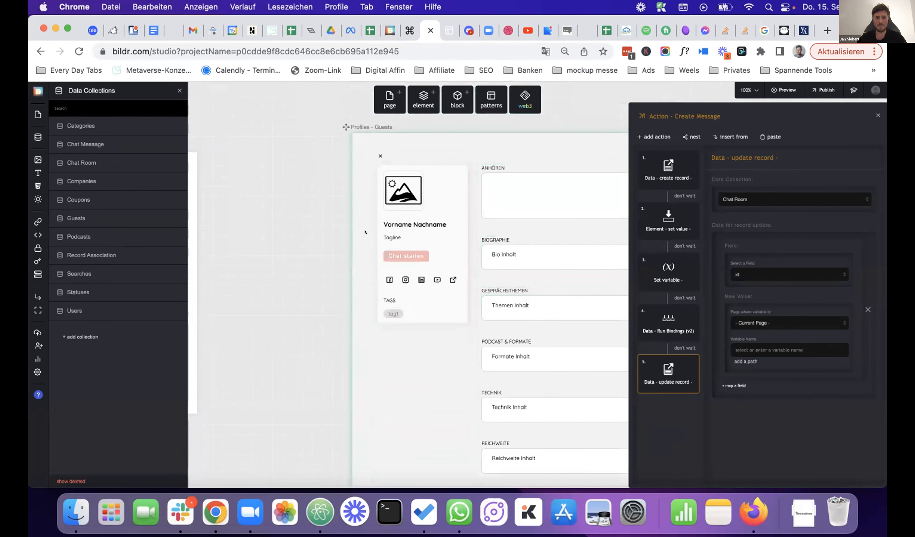
pyautogui.click(397, 254)
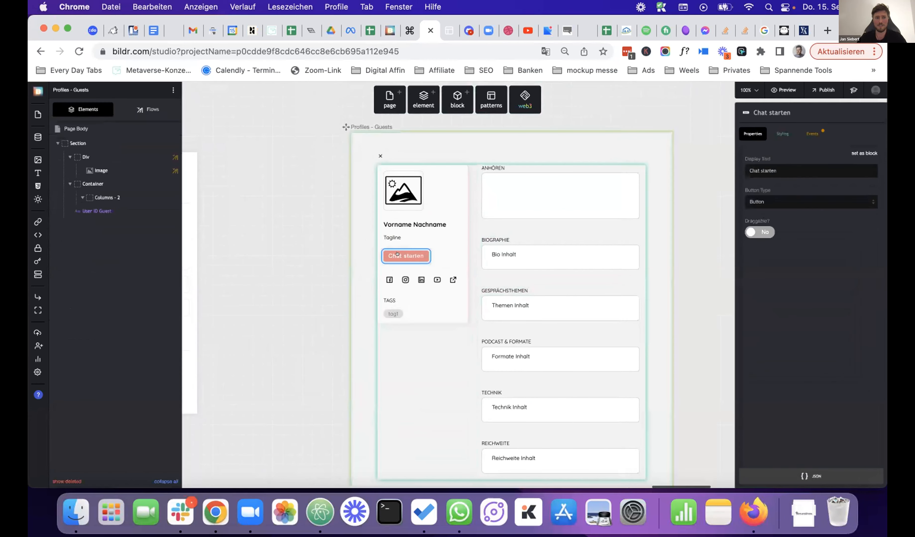
pyautogui.click(811, 134)
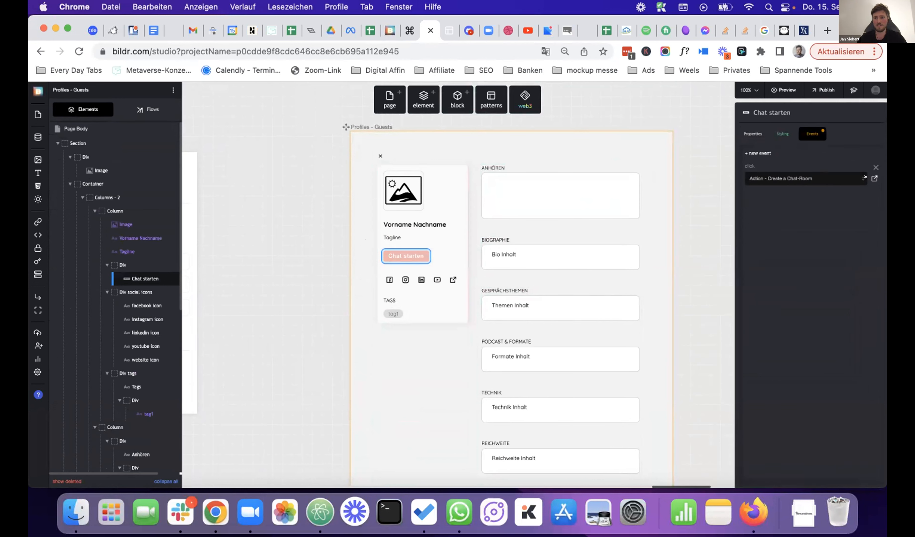
pyautogui.click(874, 178)
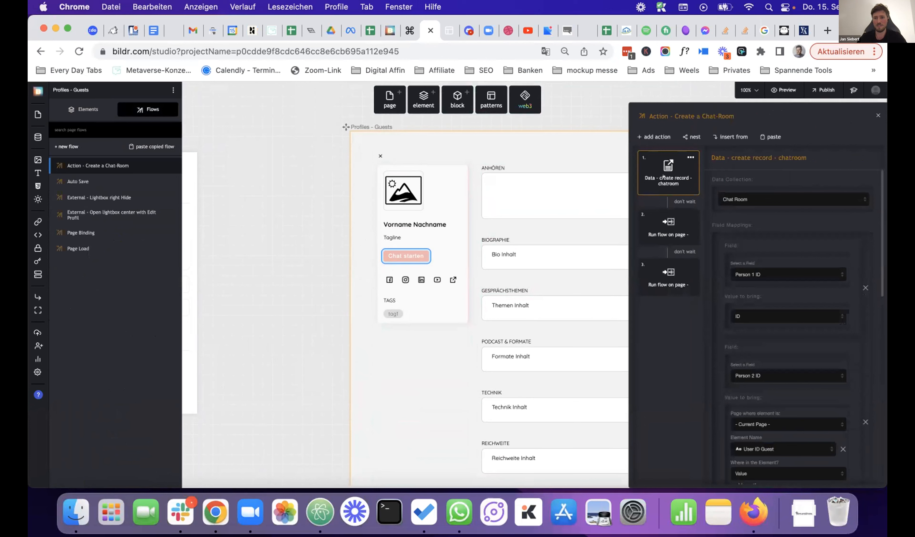
# - Scroll through the Create a Chat-Room flow, close it, and pan to the Nachrichten page
pyautogui.scroll(-1, 744, 243)
pyautogui.scroll(-3, 745, 243)
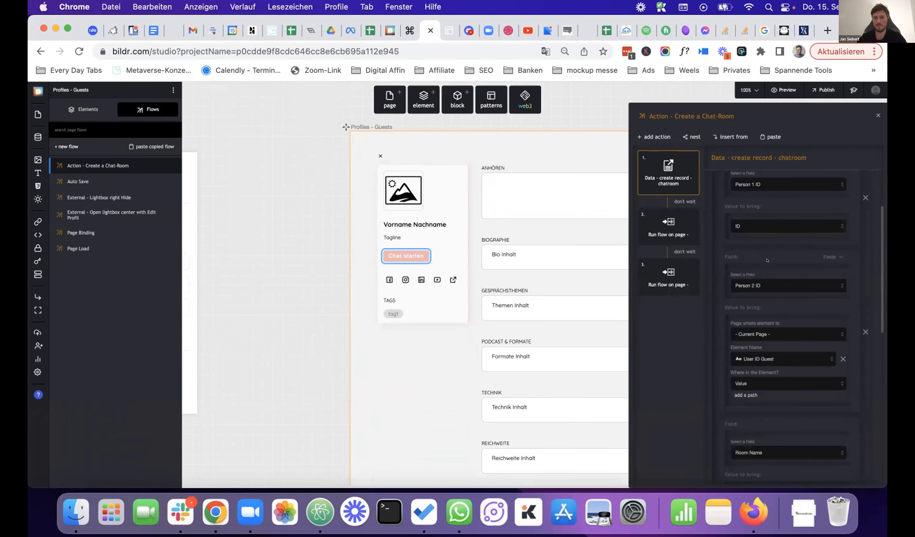
pyautogui.scroll(-5, 766, 260)
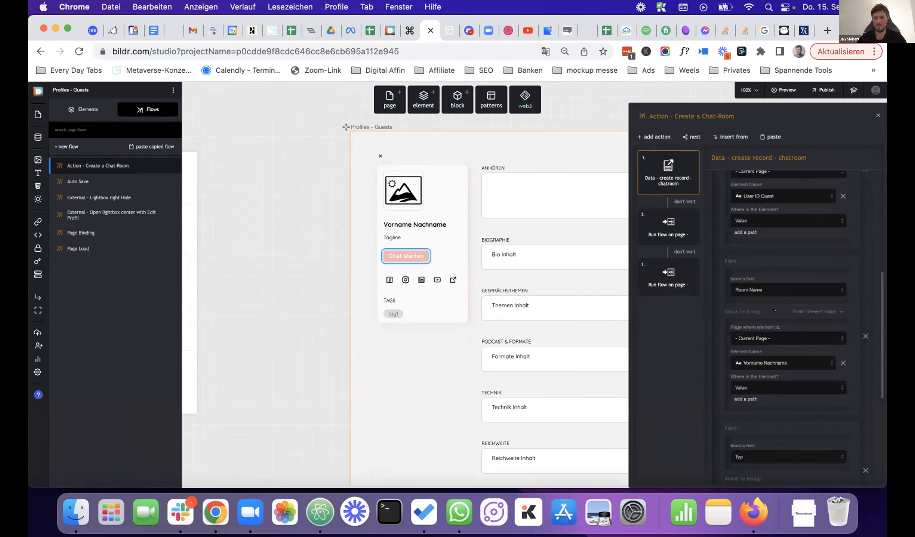
pyautogui.scroll(-6, 774, 310)
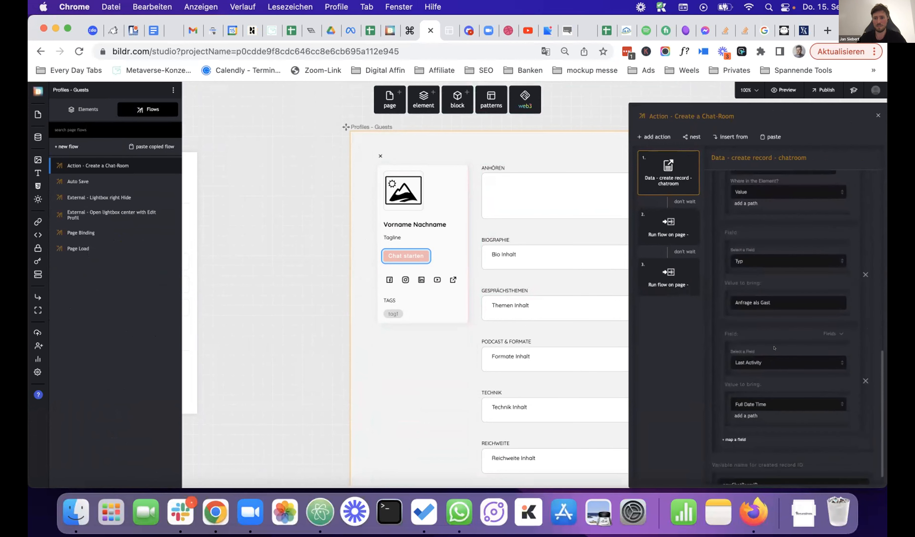
pyautogui.scroll(7, 774, 347)
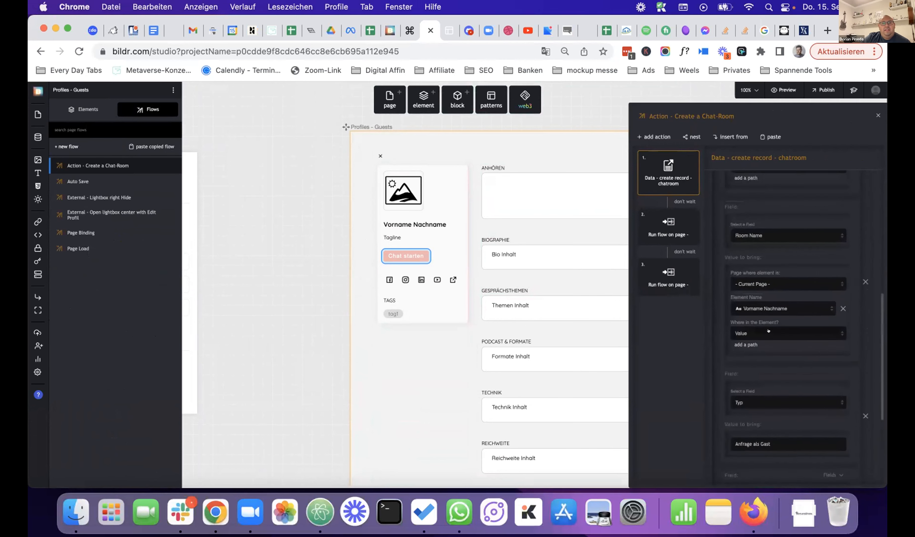
pyautogui.scroll(4, 768, 330)
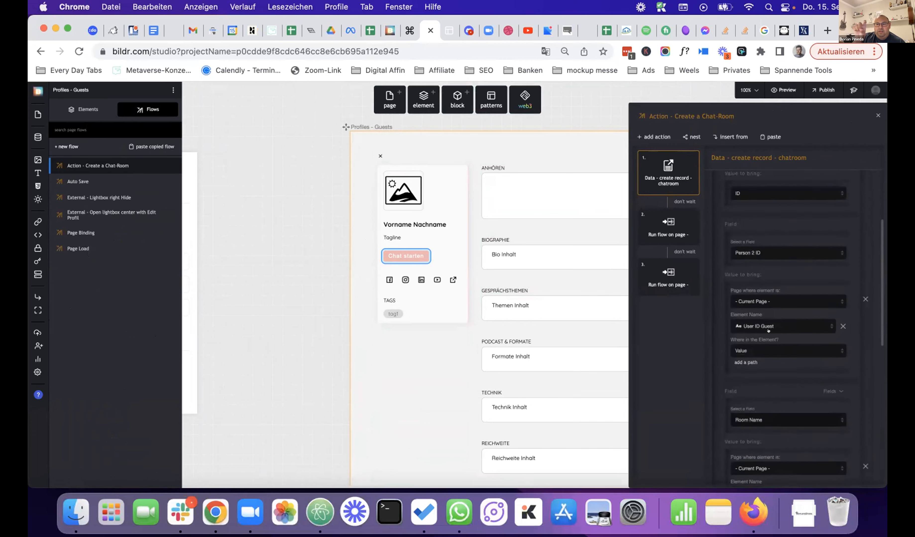
pyautogui.click(878, 116)
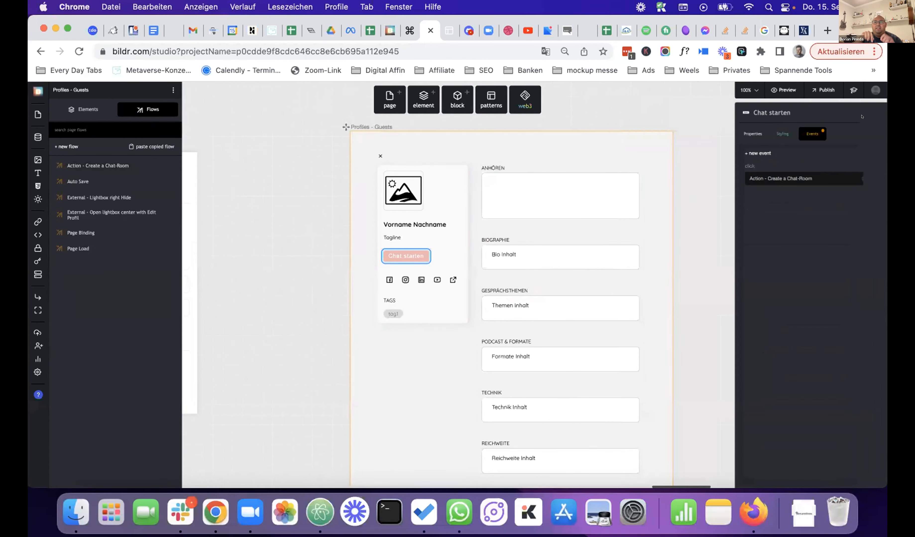
pyautogui.hscroll(-20, 289, 290)
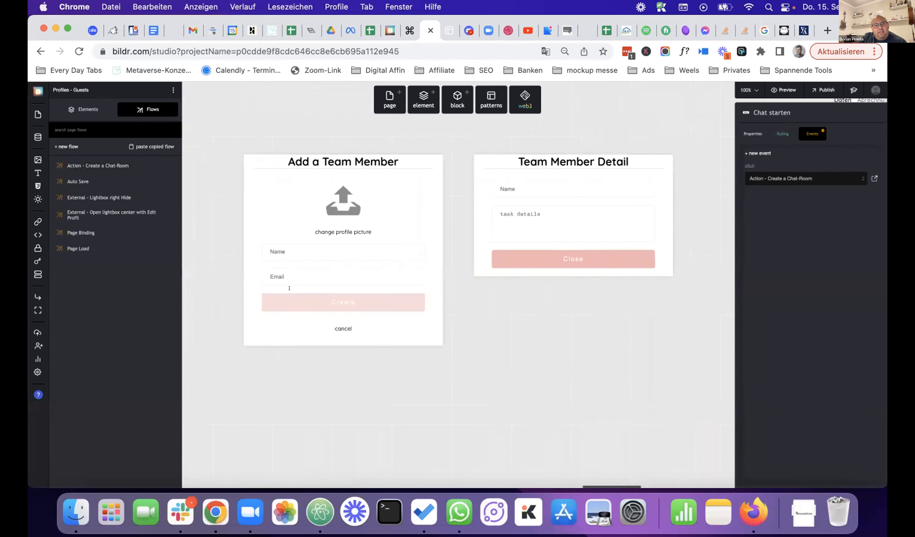
pyautogui.scroll(-10, 289, 290)
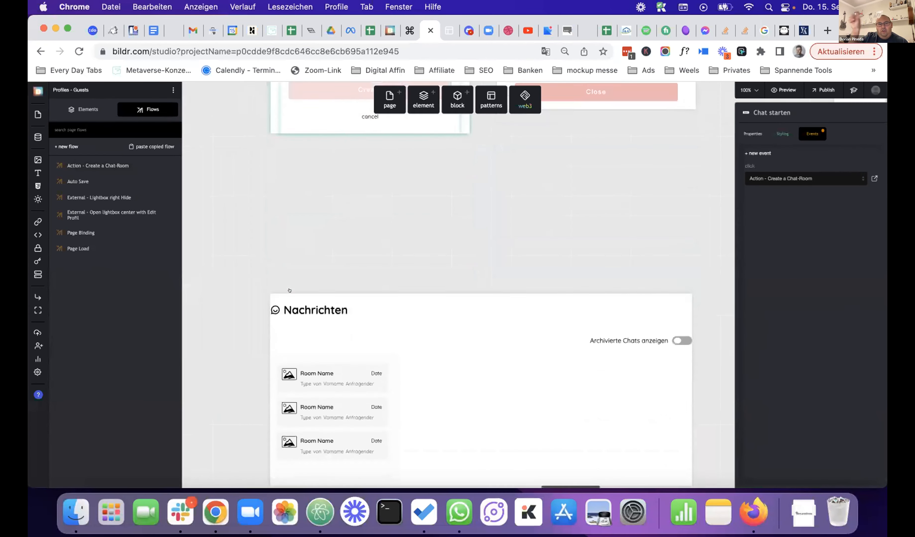
pyautogui.scroll(-5, 289, 290)
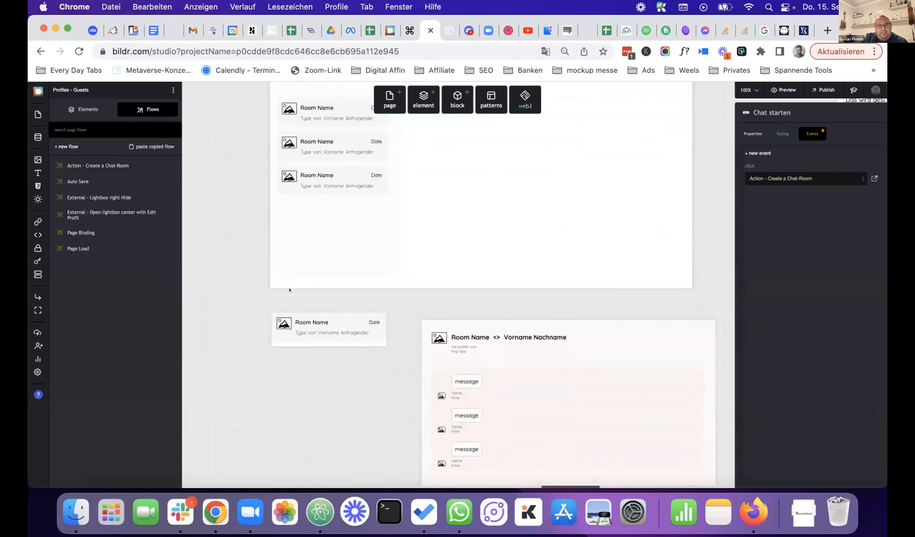
# - Select the Chat - Room Preview card and open its Action - Open Room flow
pyautogui.click(318, 214)
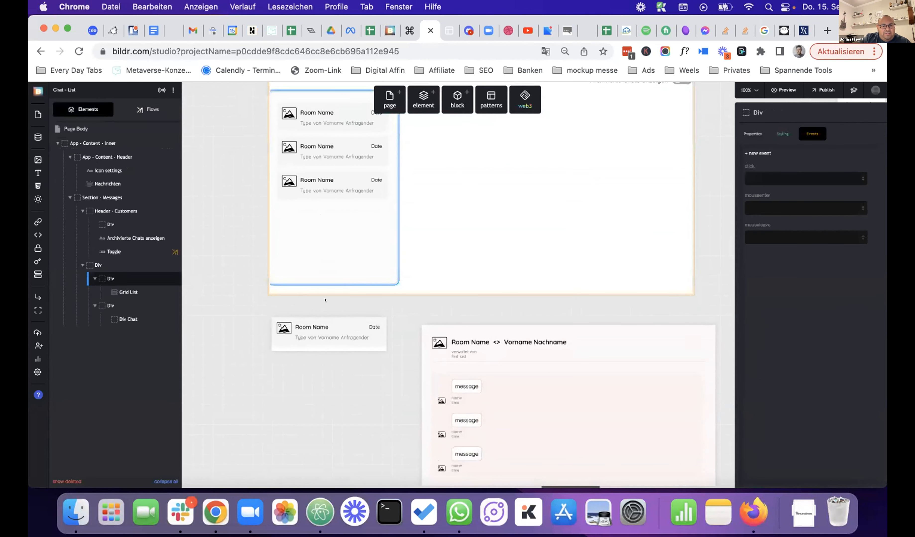
pyautogui.click(367, 340)
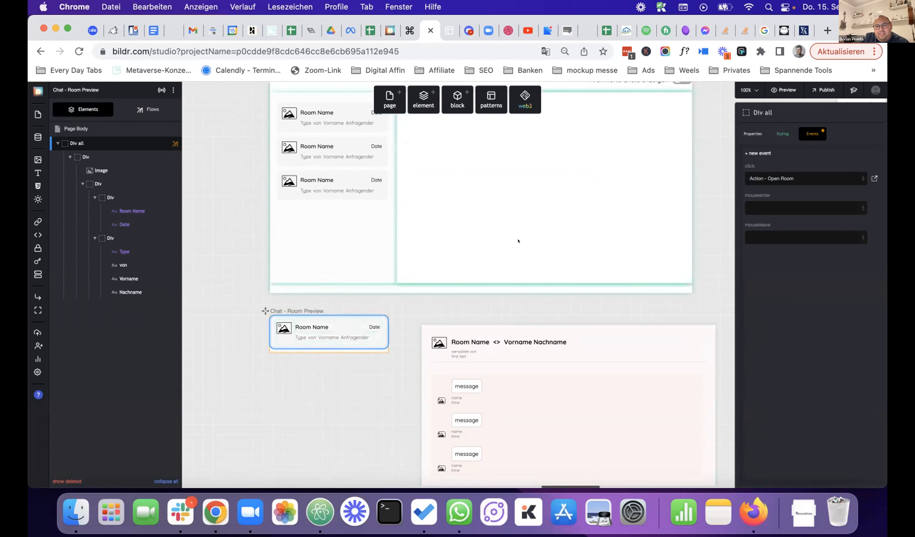
pyautogui.click(874, 178)
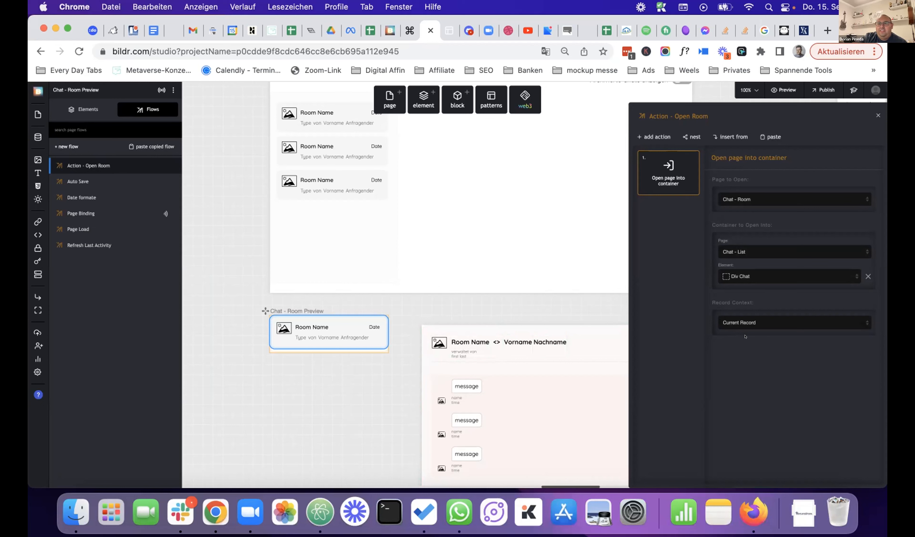
# - Pan to the Chat - Room page and select its message input to show its events
pyautogui.scroll(-5, 591, 325)
pyautogui.hscroll(3, 565, 320)
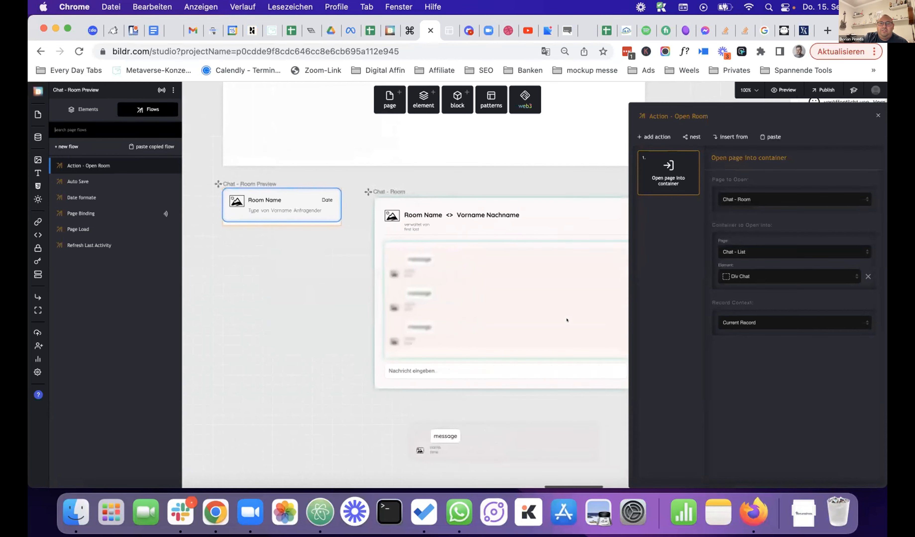
pyautogui.hscroll(3, 499, 319)
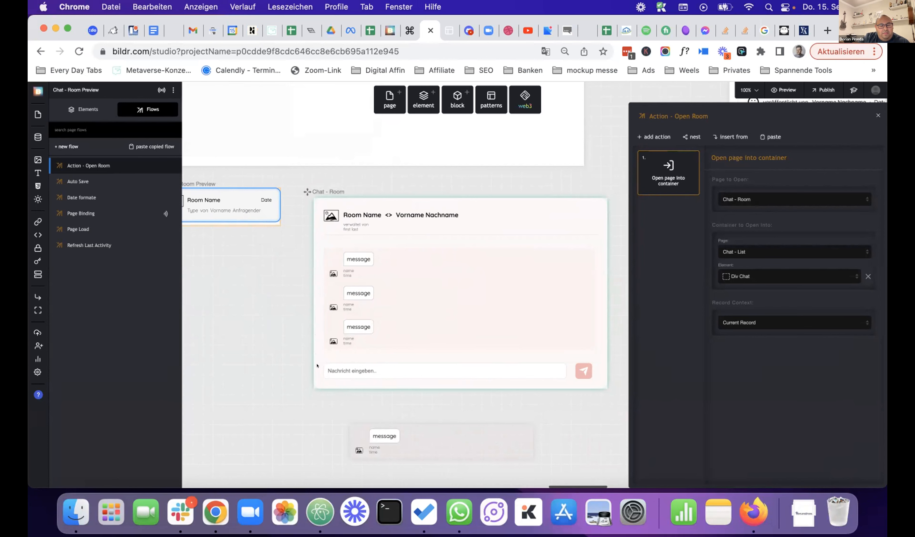
pyautogui.click(318, 366)
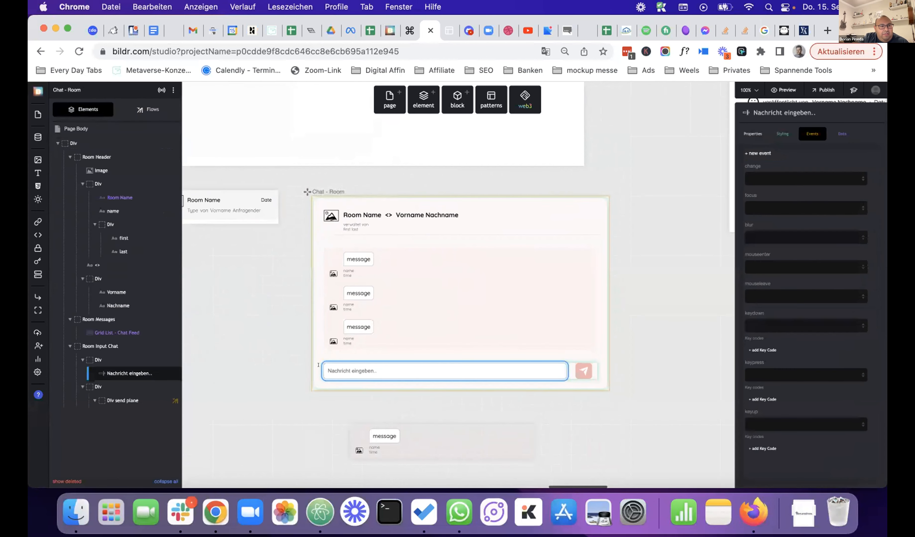
# - In the Create Message flow's update-record step, set the Variable Name to id
pyautogui.click(146, 110)
pyautogui.click(109, 164)
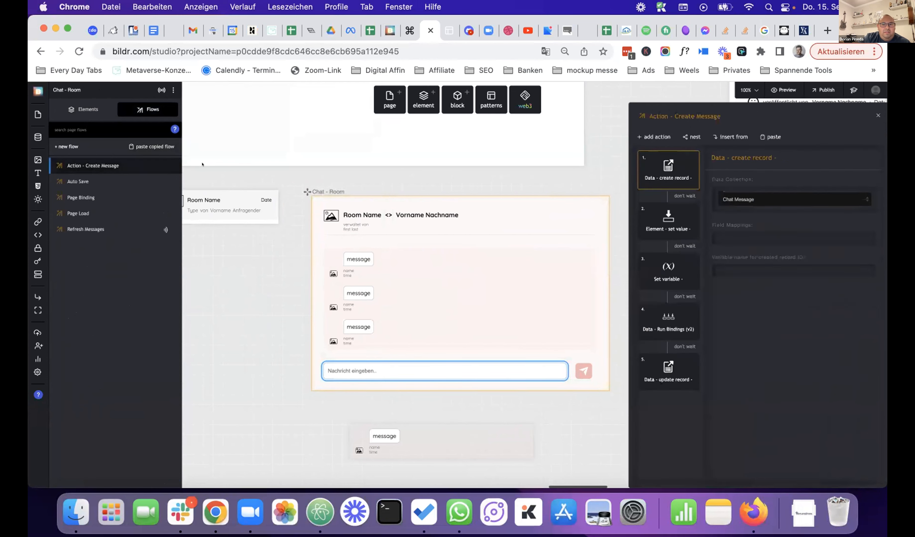
pyautogui.click(653, 367)
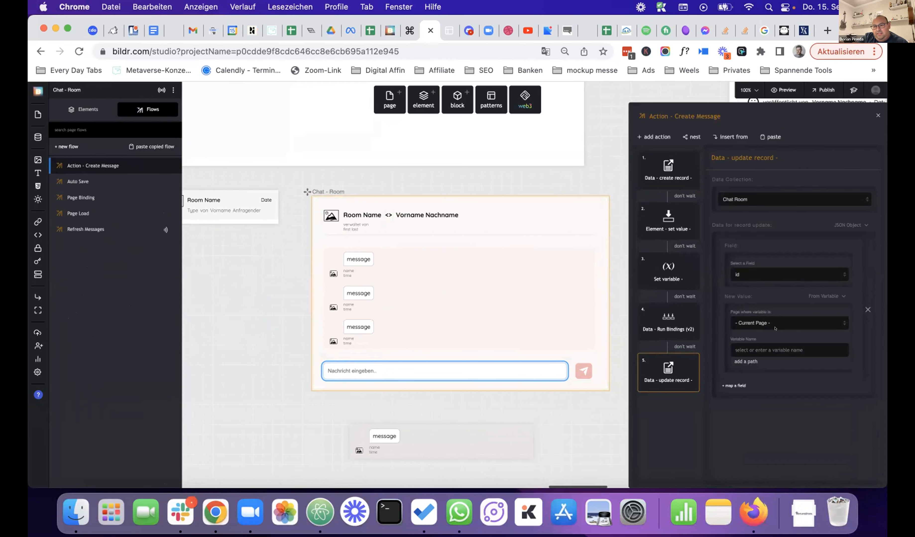
pyautogui.click(777, 347)
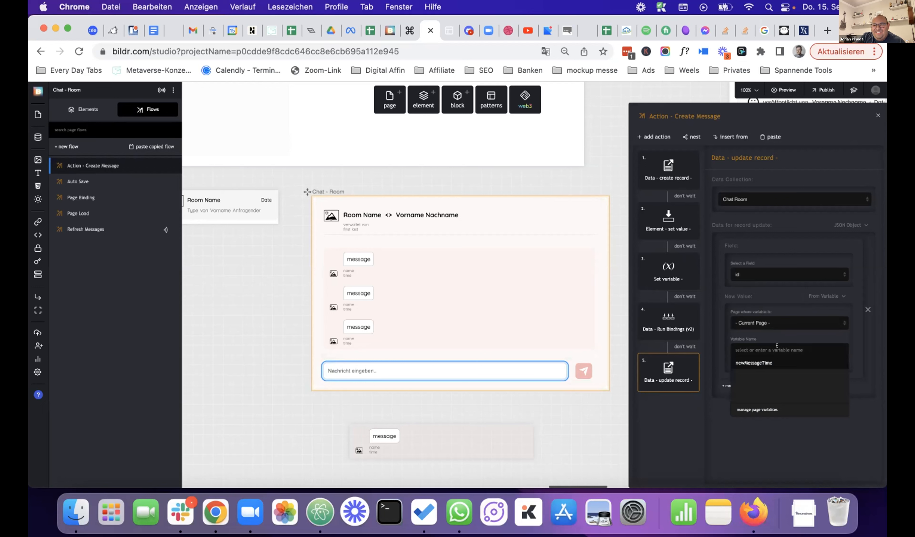
pyautogui.write('id')
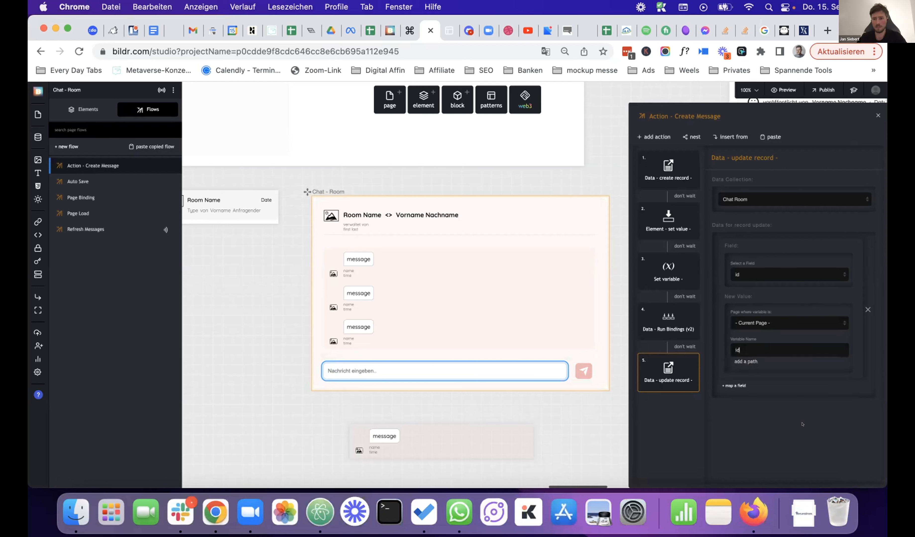
# - Add a Last Activity field mapping to the Chat Room update and view the Set variable step
pyautogui.click(735, 385)
pyautogui.scroll(-1, 774, 407)
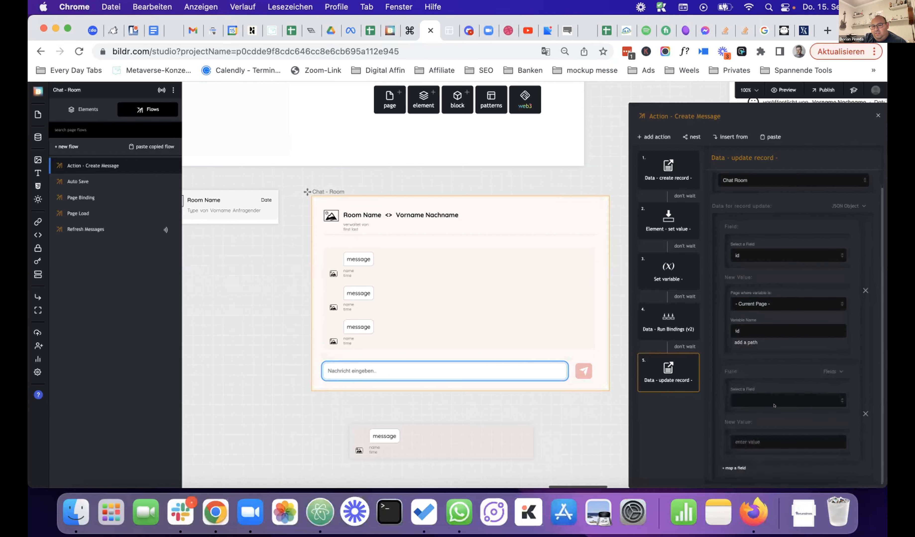
pyautogui.click(770, 397)
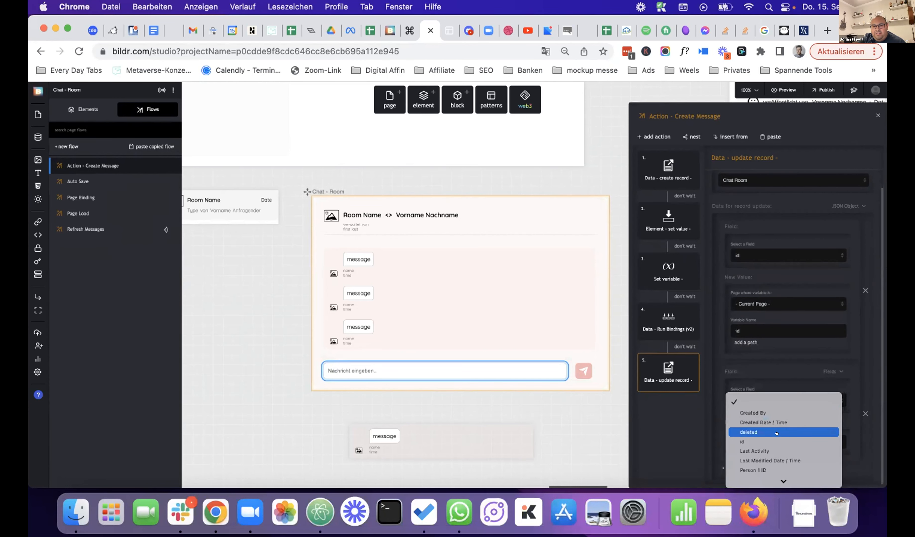
pyautogui.click(770, 450)
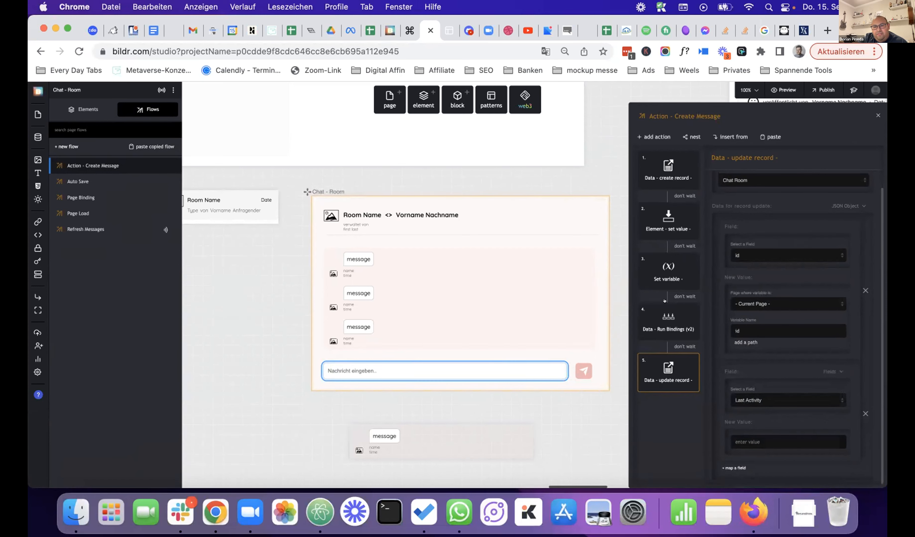
pyautogui.click(668, 271)
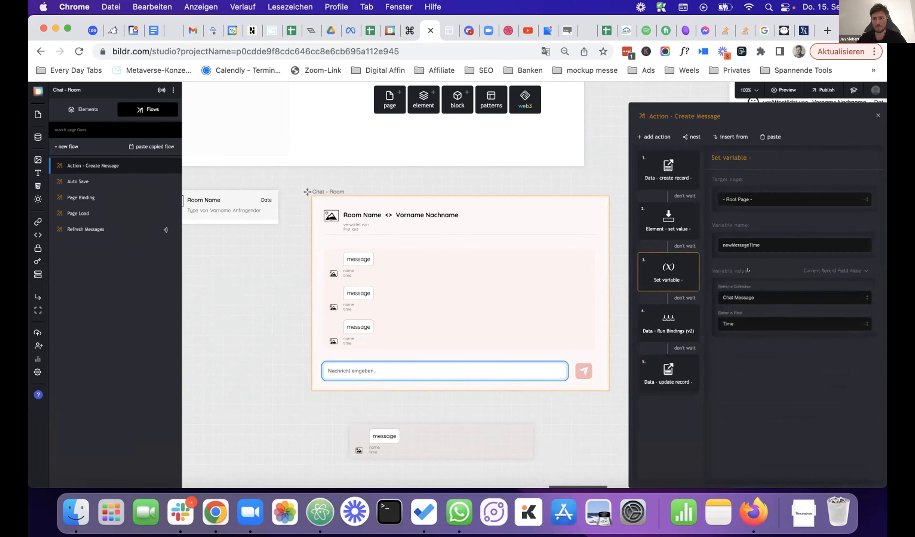
# - Set Last Activity's new value to the newMessageTime variable, then reload the live app with Cmd+R
pyautogui.doubleClick(765, 242)
pyautogui.click(668, 374)
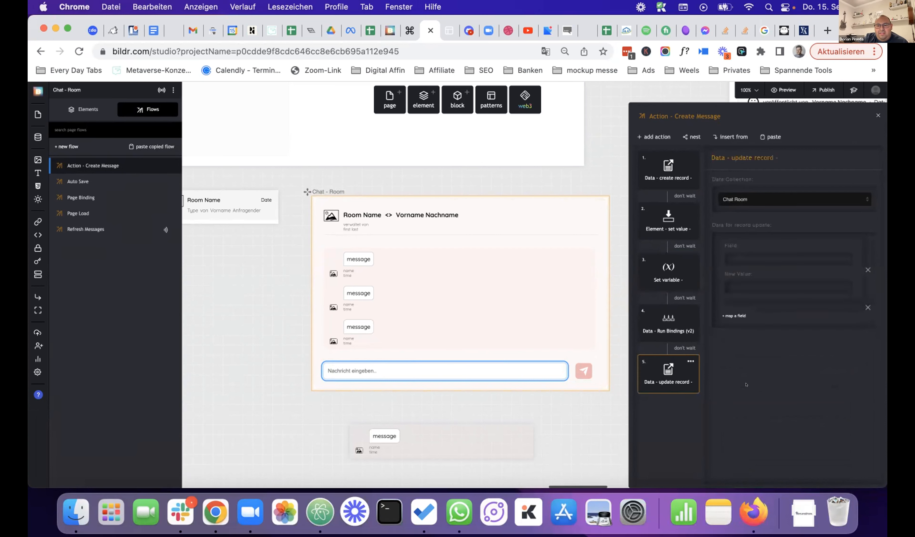
pyautogui.scroll(-2, 779, 423)
pyautogui.click(834, 422)
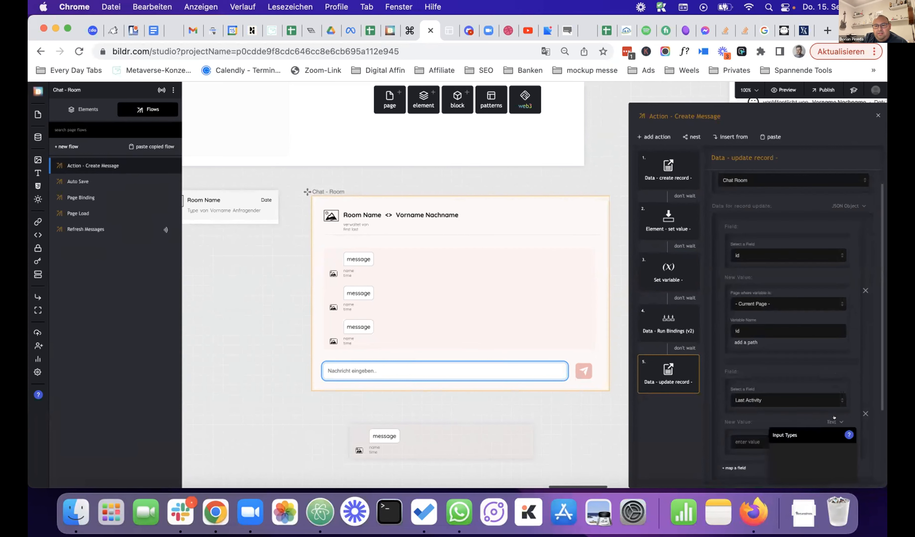
pyautogui.click(793, 470)
pyautogui.scroll(-2, 778, 443)
pyautogui.click(774, 425)
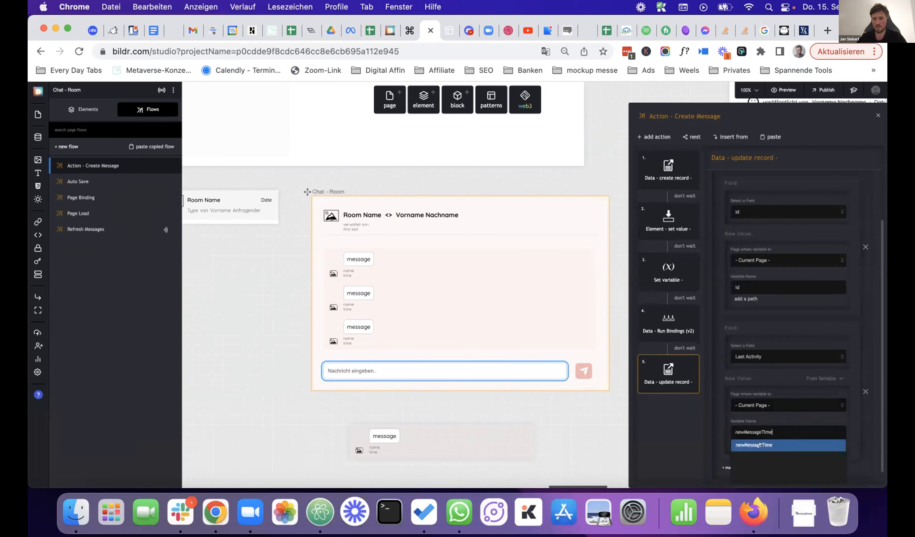
pyautogui.click(776, 444)
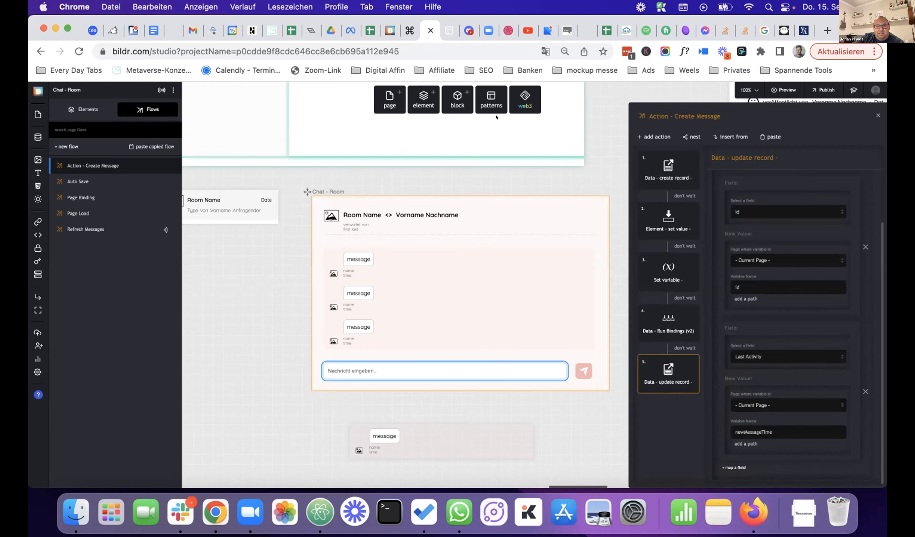
pyautogui.click(441, 32)
pyautogui.press('super+r')
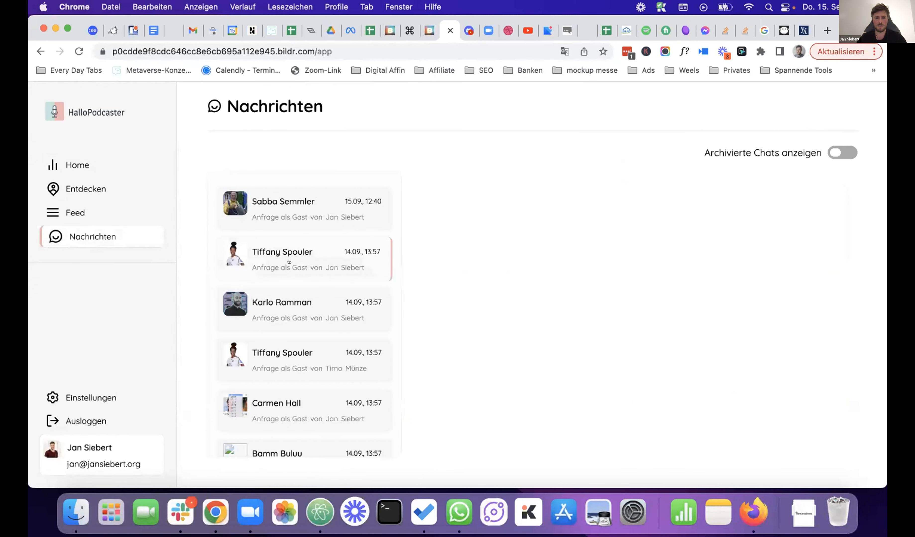
# - Send 'hi' in the third chat of the Nachrichten list and return to the studio editor
pyautogui.click(385, 300)
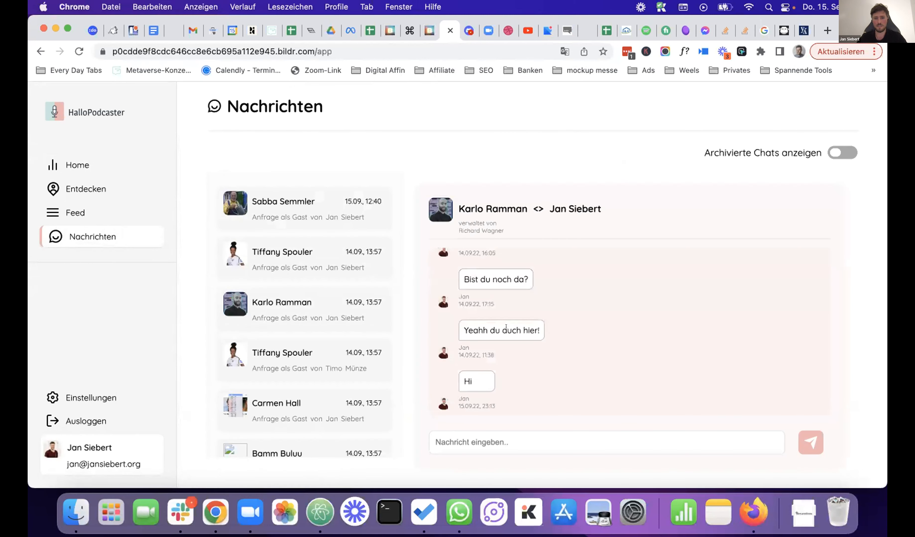
pyautogui.click(544, 441)
pyautogui.write('hi')
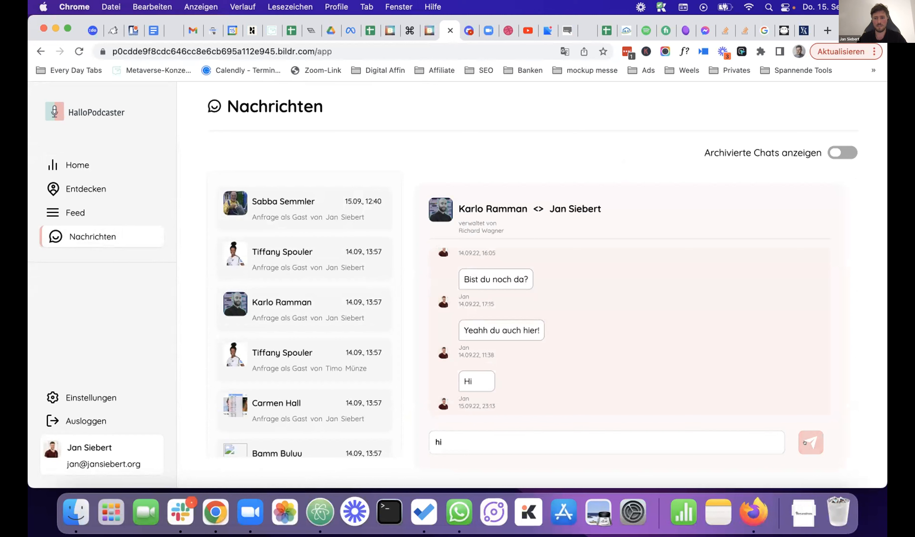
pyautogui.click(805, 443)
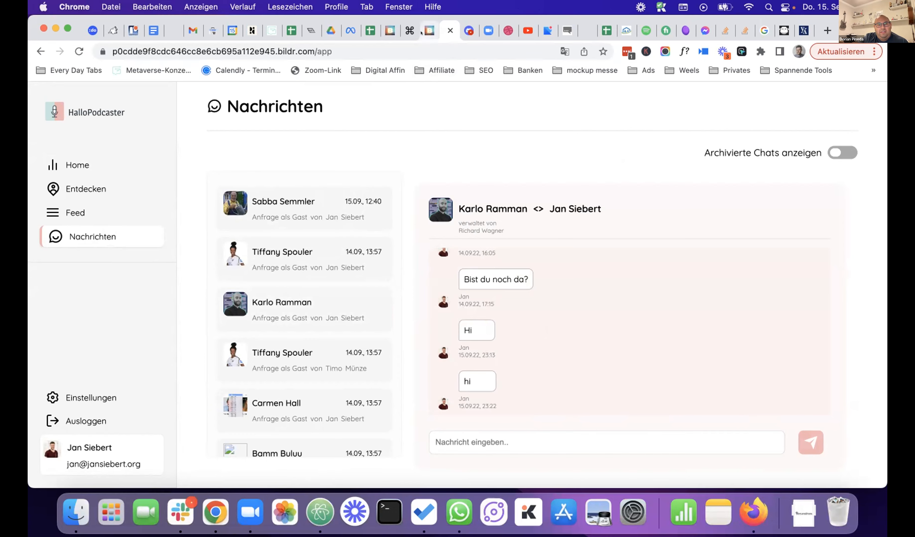
pyautogui.click(429, 30)
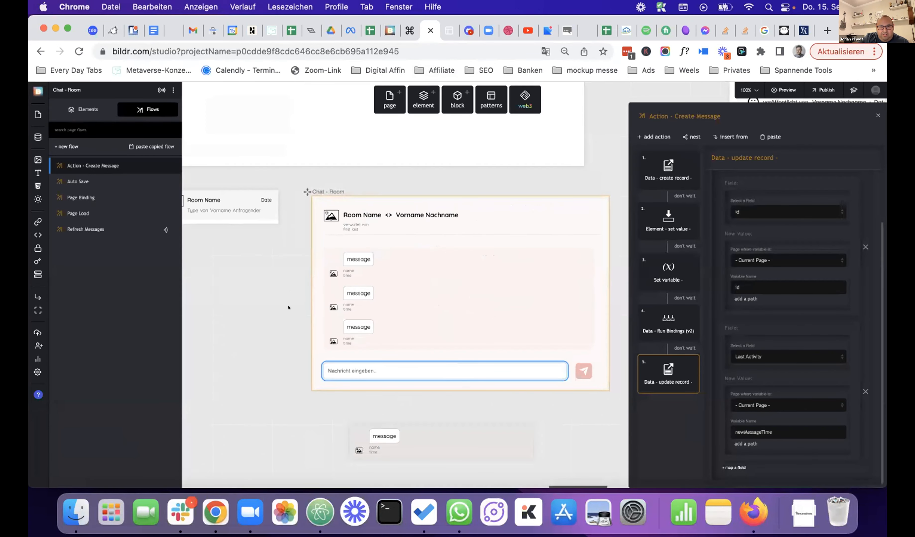
# - Open the Room Preview Date element's Page Binding flow, then reload the live app with Cmd+R
pyautogui.click(260, 199)
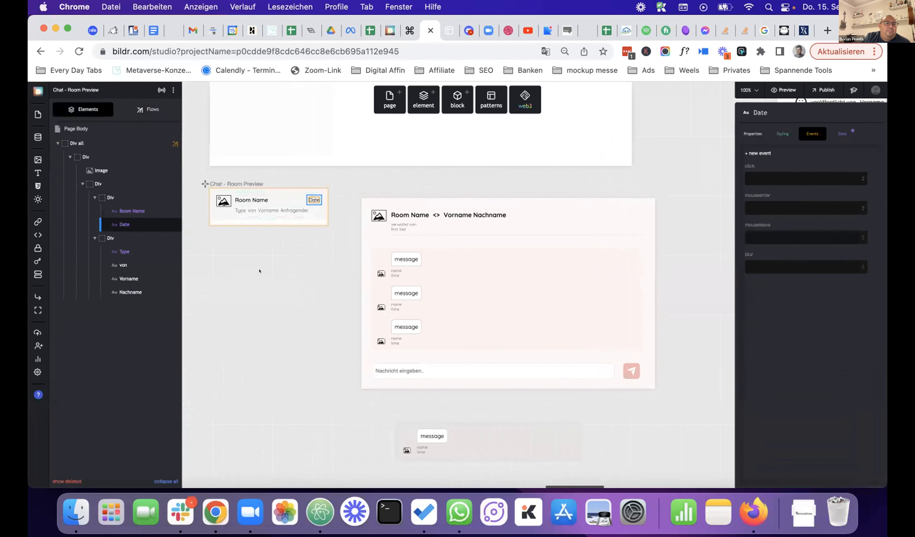
pyautogui.click(148, 109)
pyautogui.click(93, 213)
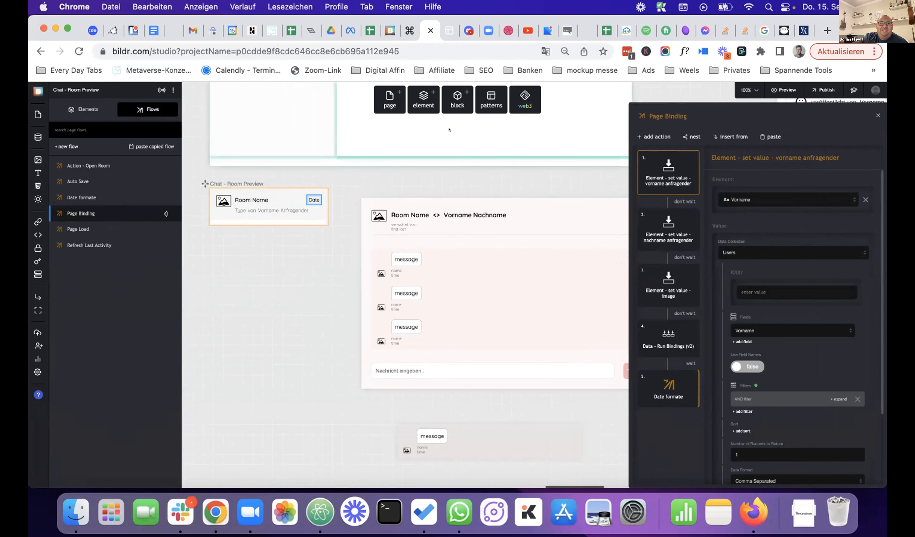
pyautogui.click(449, 31)
pyautogui.press('super+r')
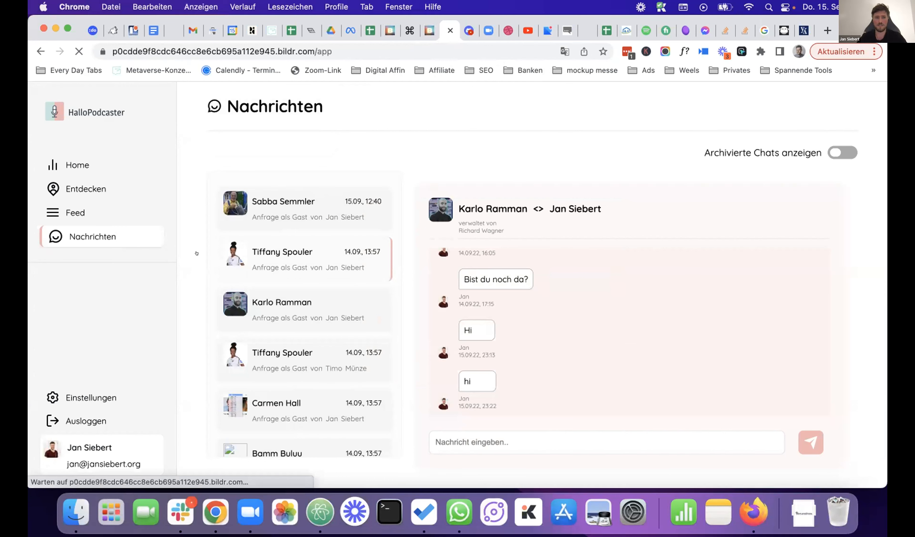
# - Send 'hi' in the third Nachrichten chat and switch back to the studio editor
pyautogui.click(108, 237)
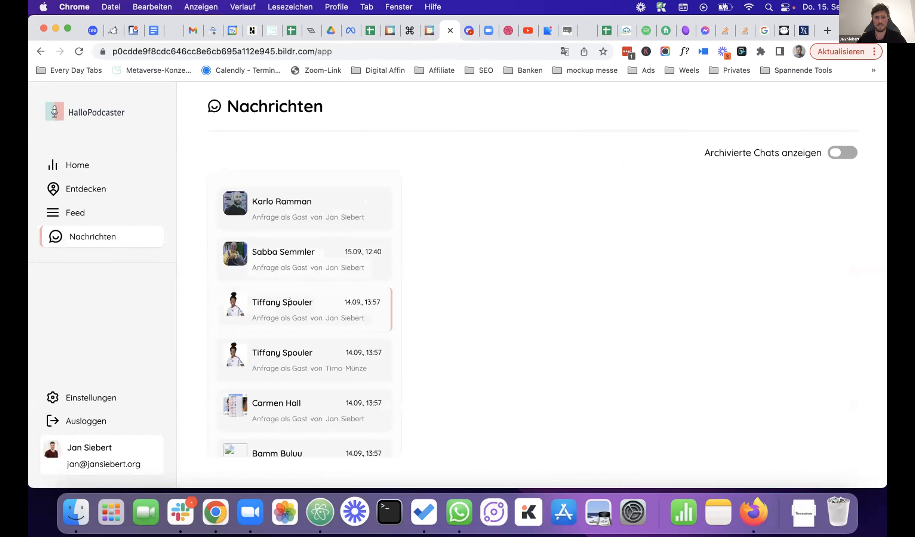
pyautogui.click(290, 301)
pyautogui.click(535, 434)
pyautogui.write('hi')
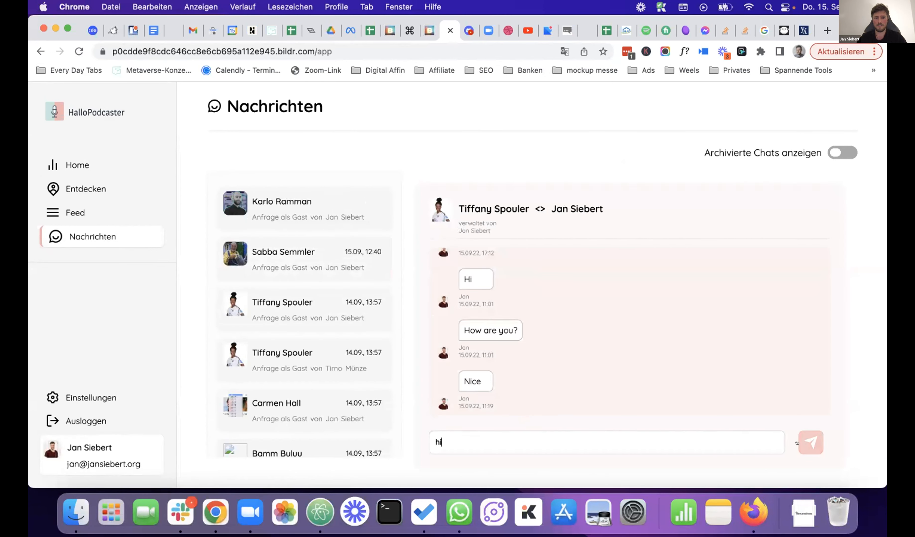
pyautogui.click(810, 443)
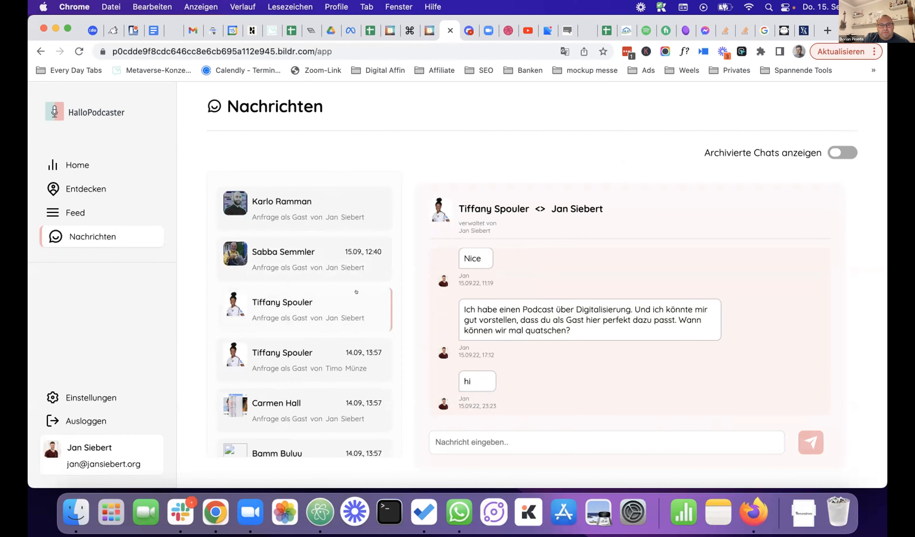
pyautogui.click(422, 32)
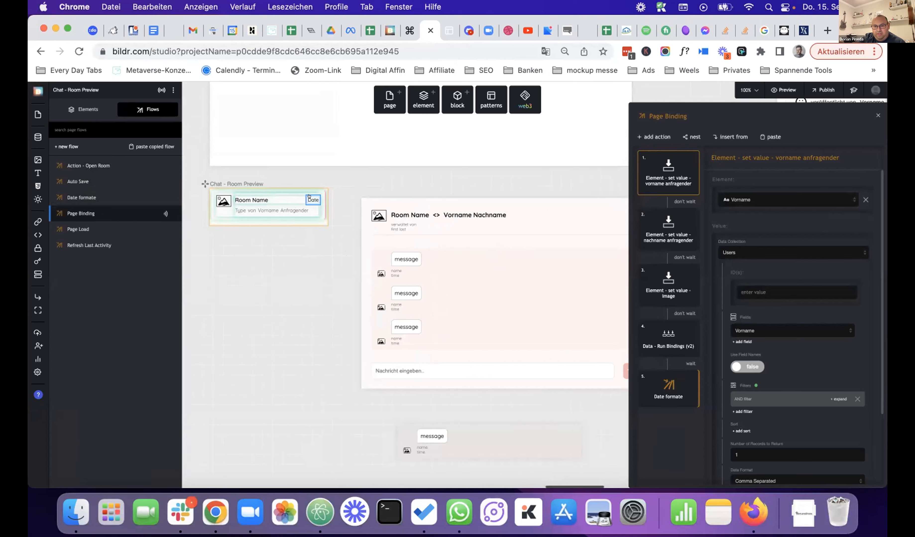
# - Review the Date formate flow's settings, then close it to return to Page Binding
pyautogui.click(654, 385)
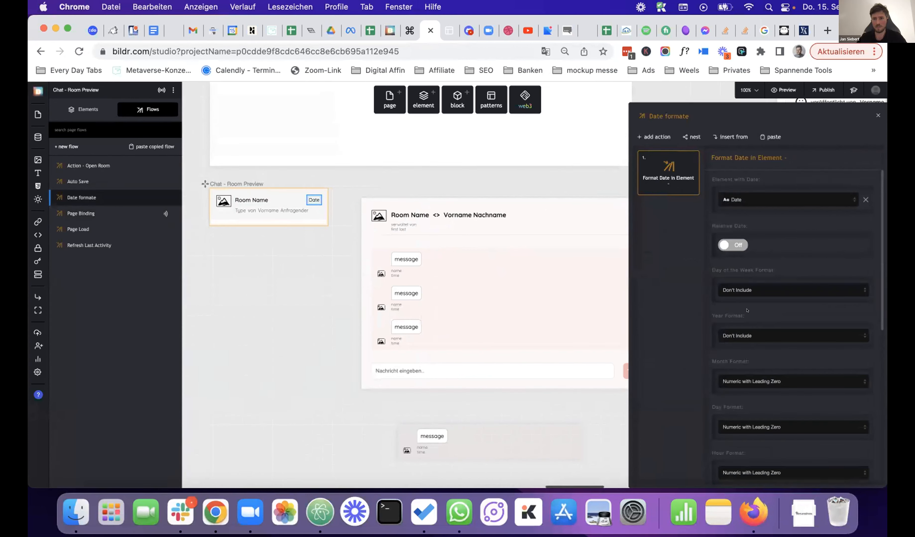
pyautogui.scroll(-5, 760, 307)
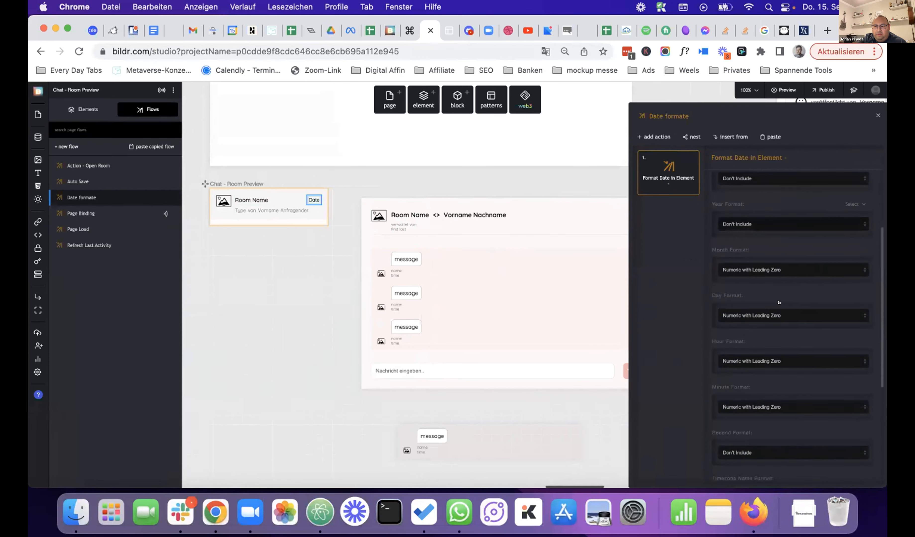
pyautogui.scroll(-1, 778, 303)
pyautogui.scroll(-3, 795, 311)
pyautogui.scroll(9, 795, 311)
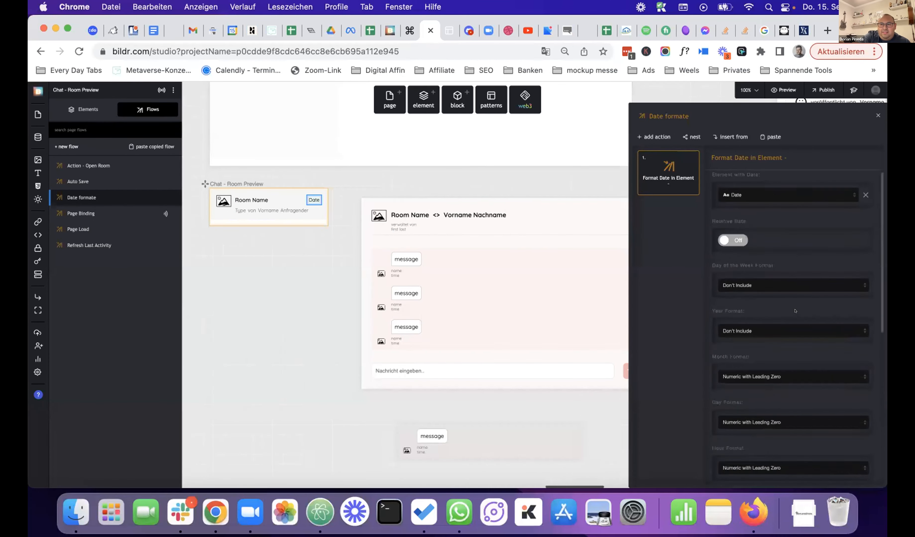
pyautogui.click(877, 115)
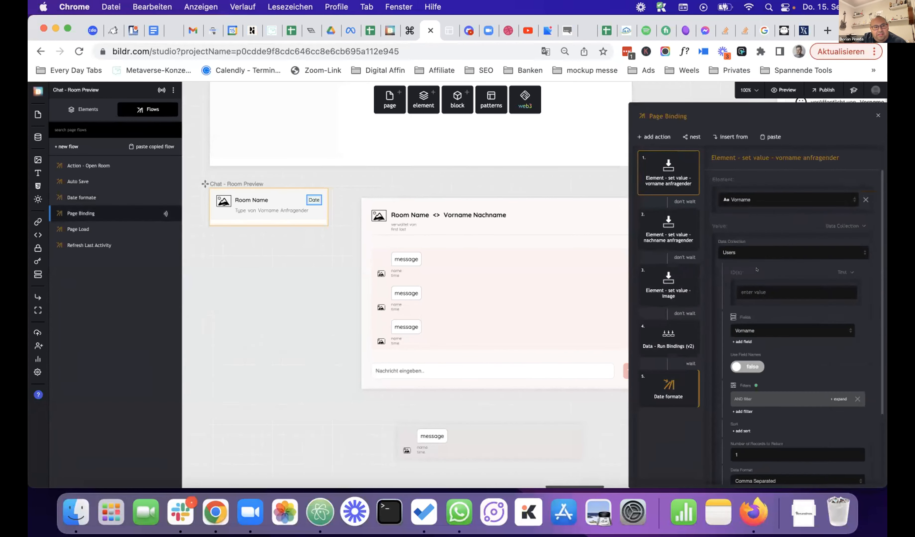
# - Remove the Date formate step (step 5) from Page Binding and switch to the live app
pyautogui.click(690, 376)
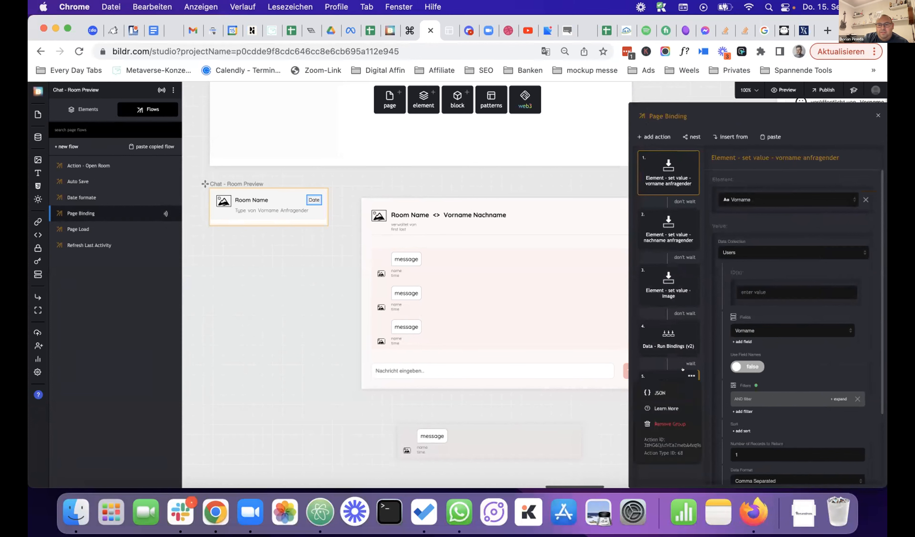
pyautogui.click(671, 424)
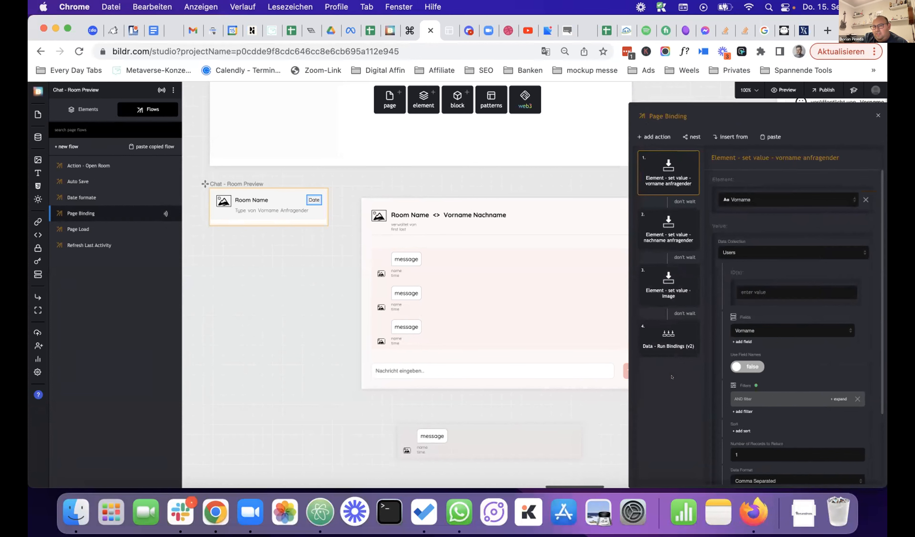
pyautogui.click(442, 33)
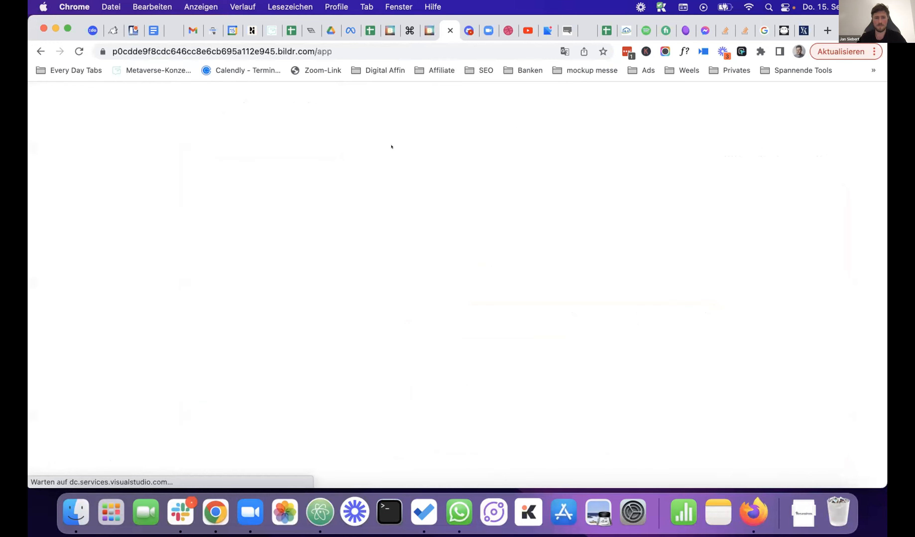
# - Send 'hi' in the third chat on the Nachrichten page, then return to the studio editor
pyautogui.click(127, 235)
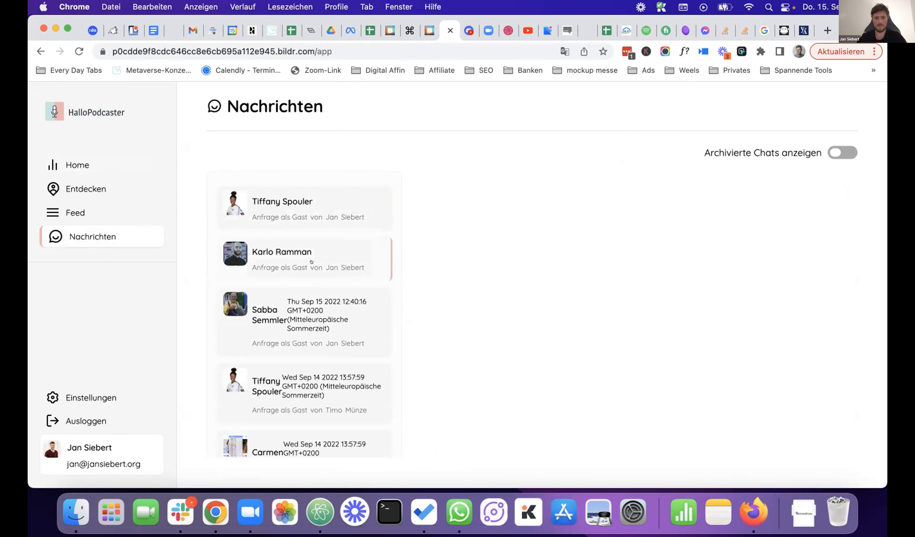
pyautogui.click(318, 299)
pyautogui.click(537, 443)
pyautogui.write('hi')
pyautogui.click(810, 442)
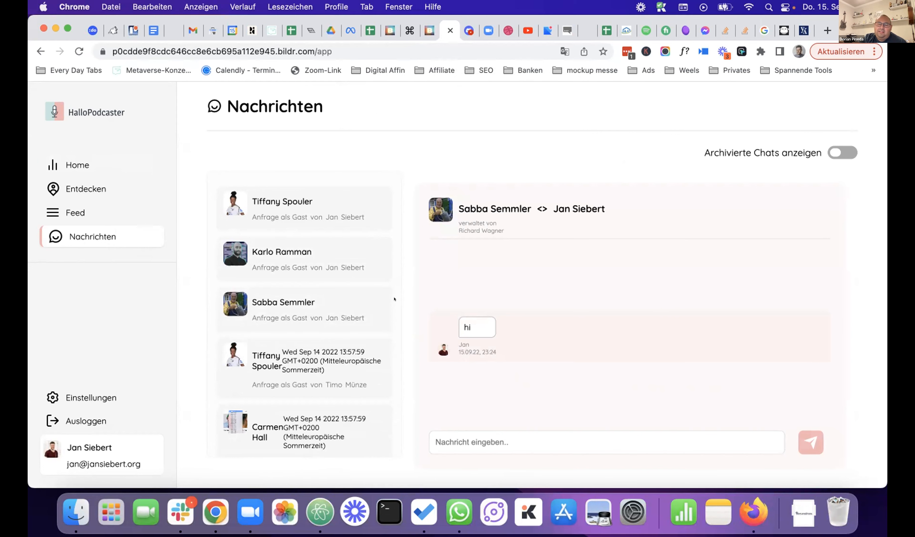
pyautogui.click(421, 31)
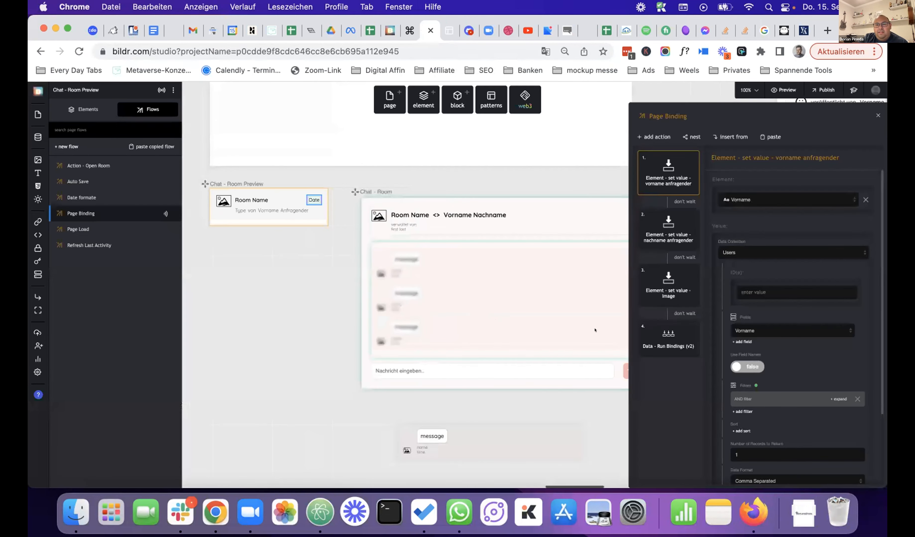
# - Nest the Date formate flow as a new step in Page Binding and close the flow editor
pyautogui.click(691, 138)
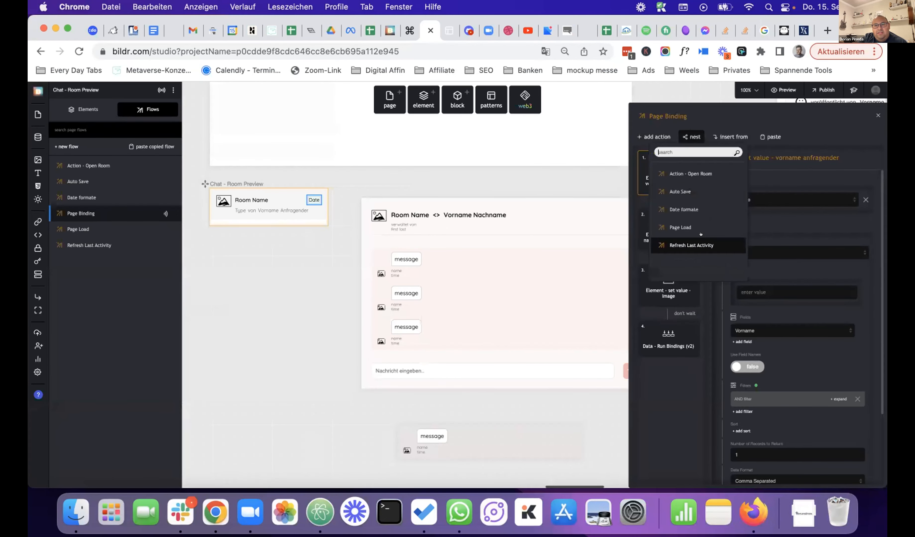
pyautogui.click(684, 209)
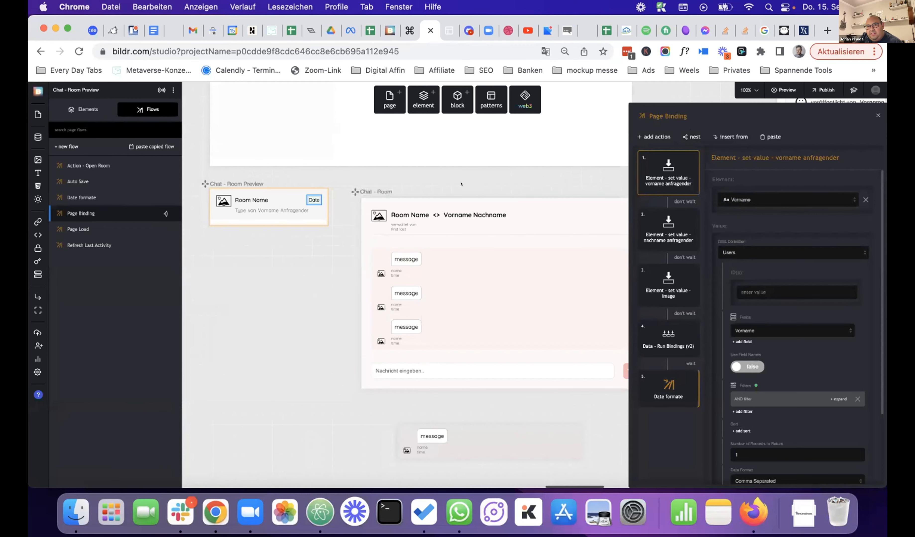
pyautogui.click(874, 116)
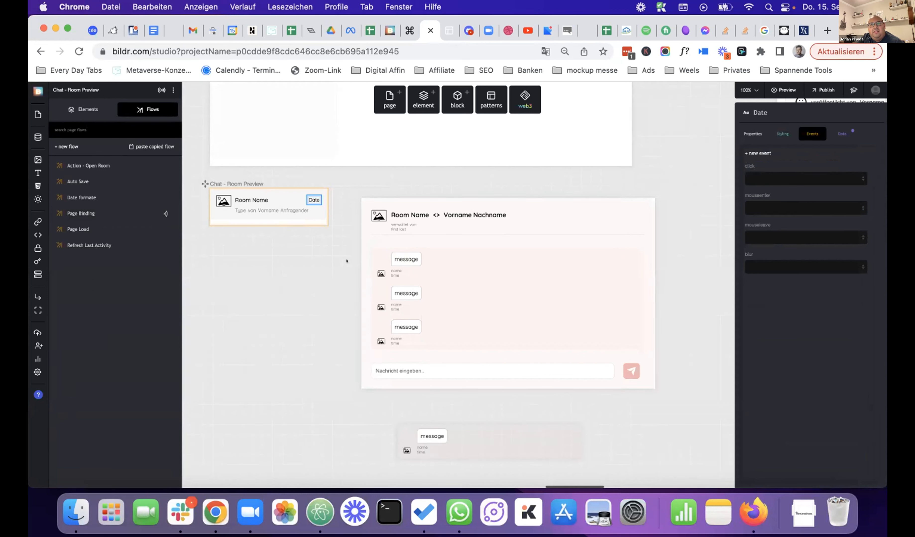
# - Check the Date element's Last Activity binding and the live chat page, then return to the studio
pyautogui.click(837, 133)
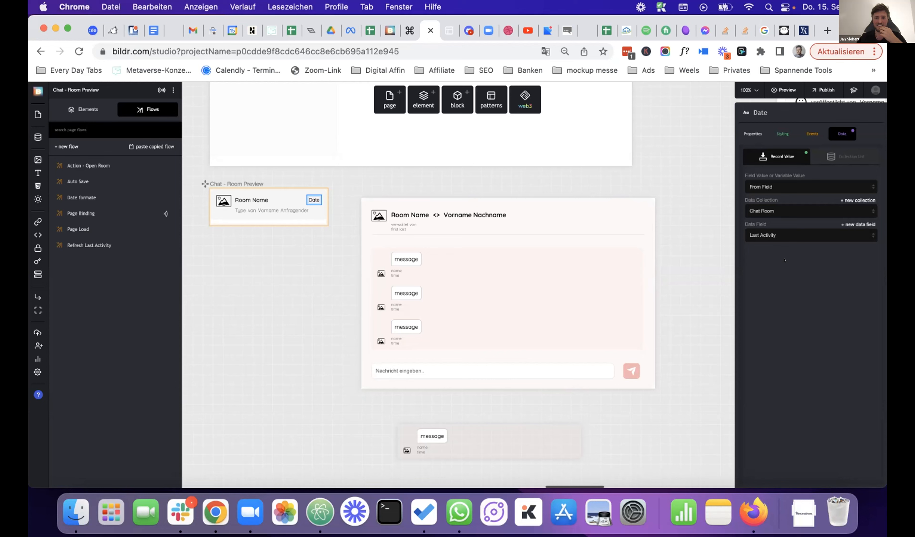
pyautogui.click(441, 33)
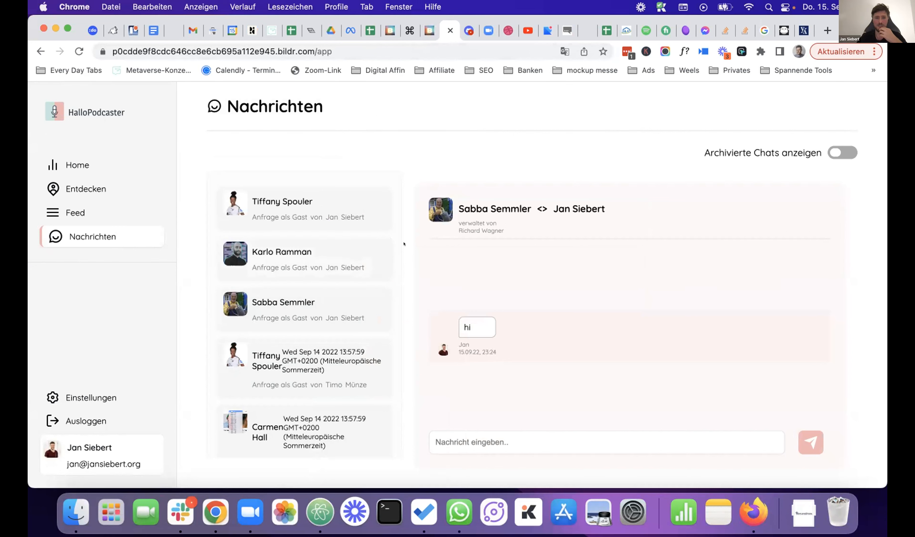
pyautogui.click(423, 27)
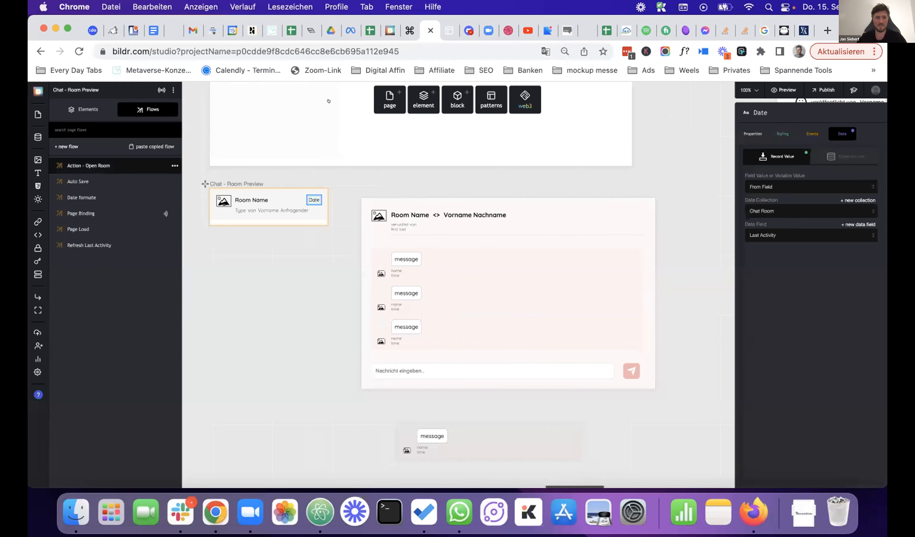
# - Inspect the Chat Room collection's Last Activity records, then select the Nachricht eingeben.. input
pyautogui.click(37, 136)
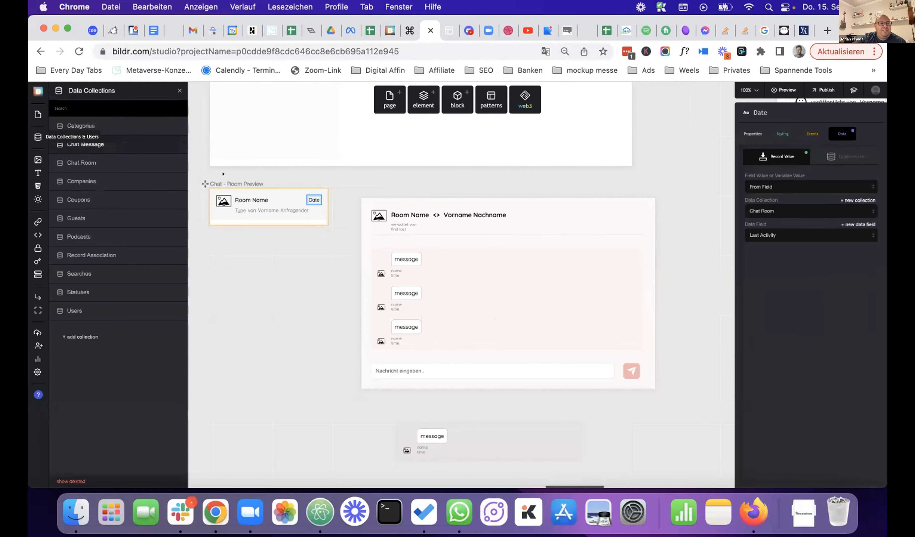
pyautogui.click(118, 158)
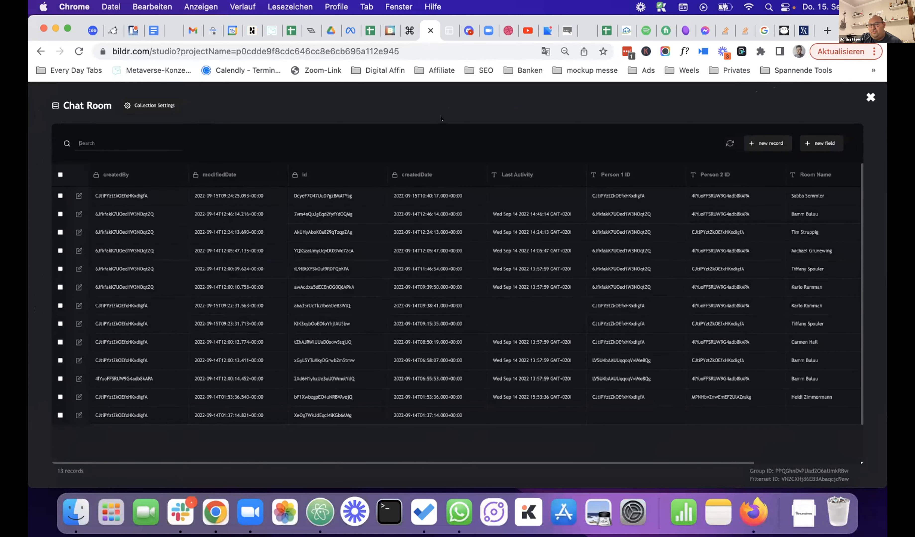
pyautogui.click(870, 97)
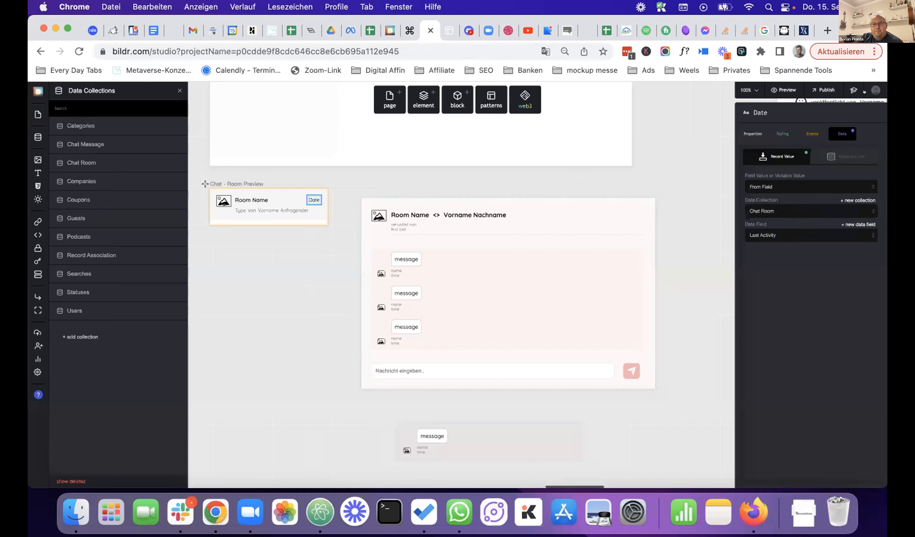
pyautogui.click(375, 370)
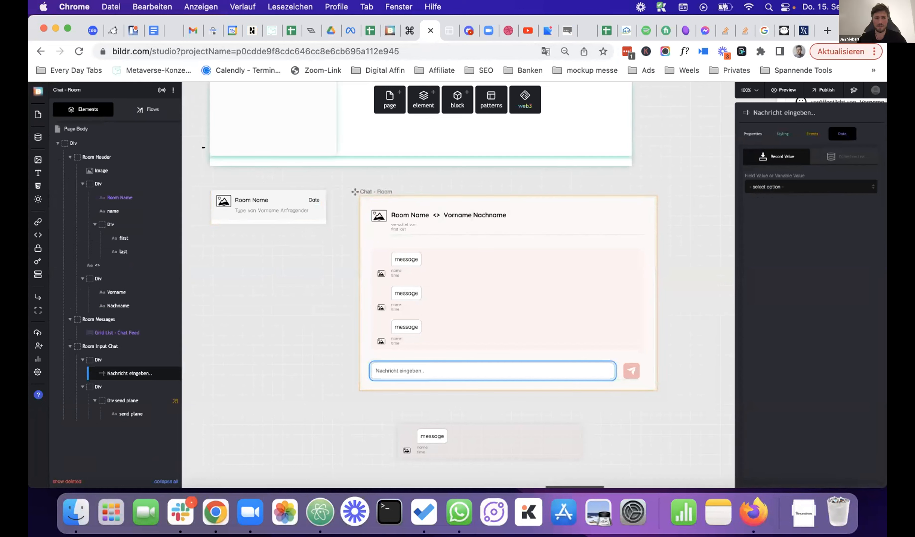
# - Open the update record step of the Action - Create Message flow
pyautogui.click(147, 109)
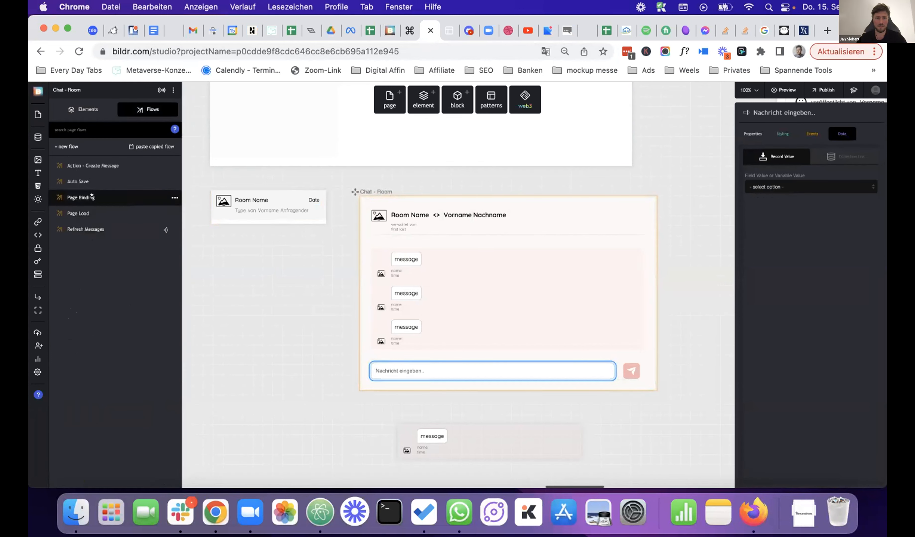
pyautogui.click(93, 165)
pyautogui.click(668, 371)
pyautogui.scroll(-1, 755, 365)
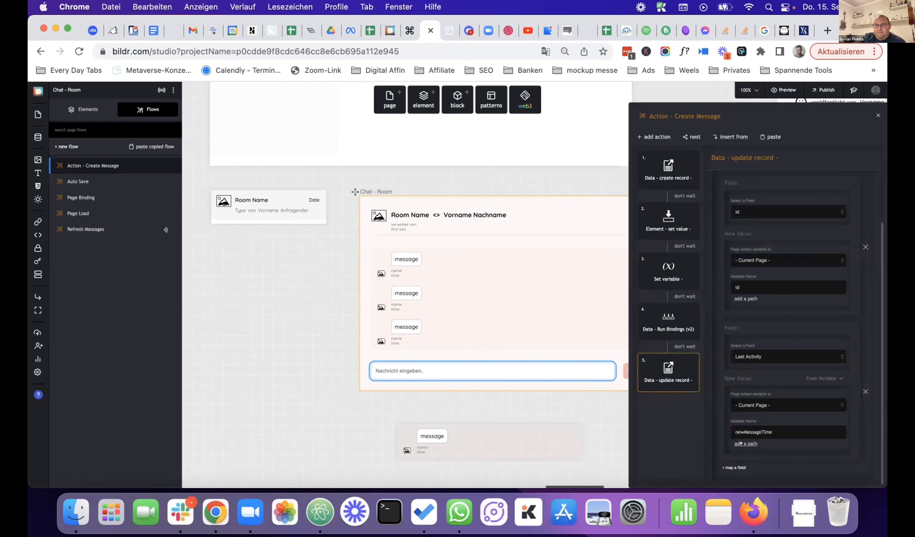
# - Convert Last Activity's newMessageTime value with toString(), then switch to the live app
pyautogui.click(740, 443)
pyautogui.scroll(-5, 778, 437)
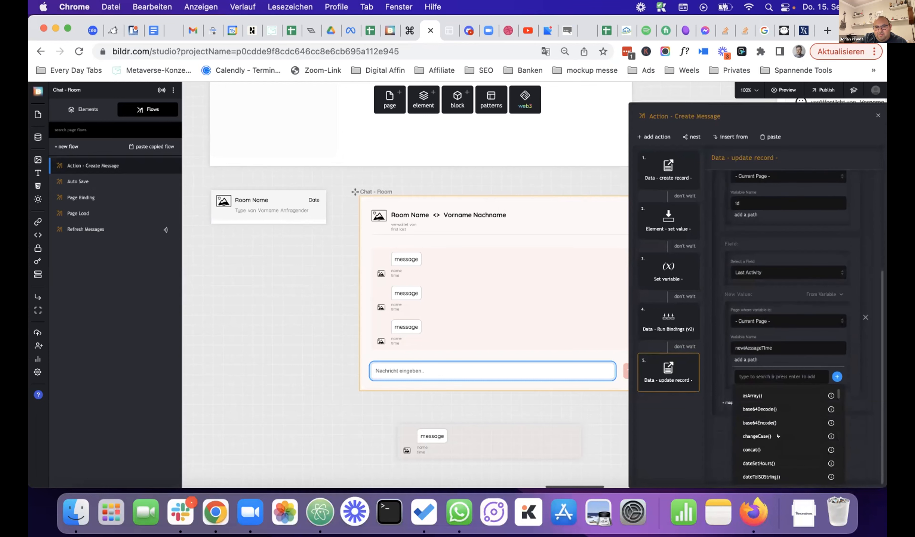
pyautogui.write('string')
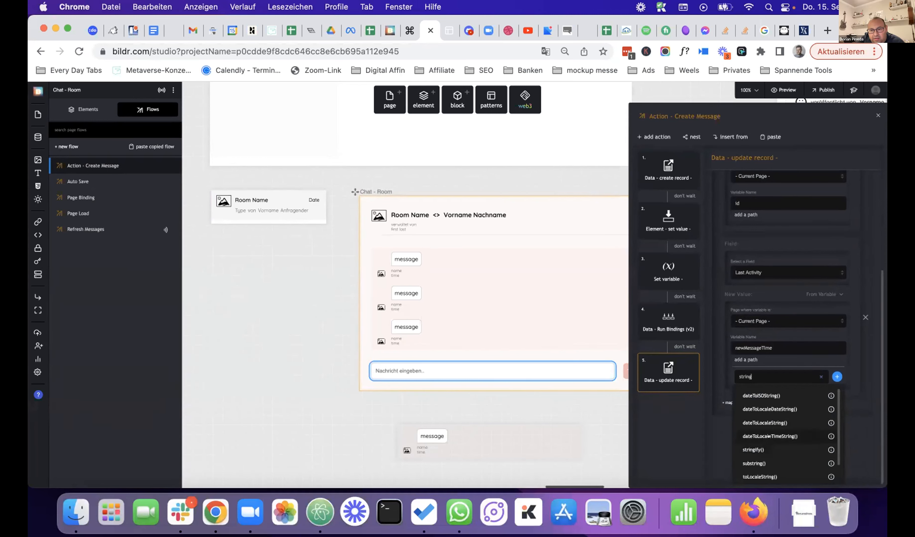
pyautogui.scroll(-1, 768, 441)
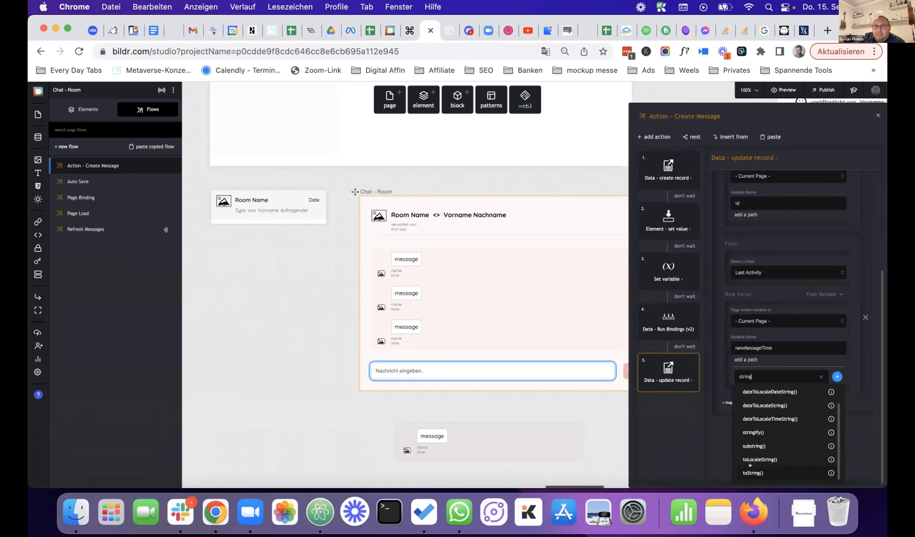
pyautogui.click(755, 473)
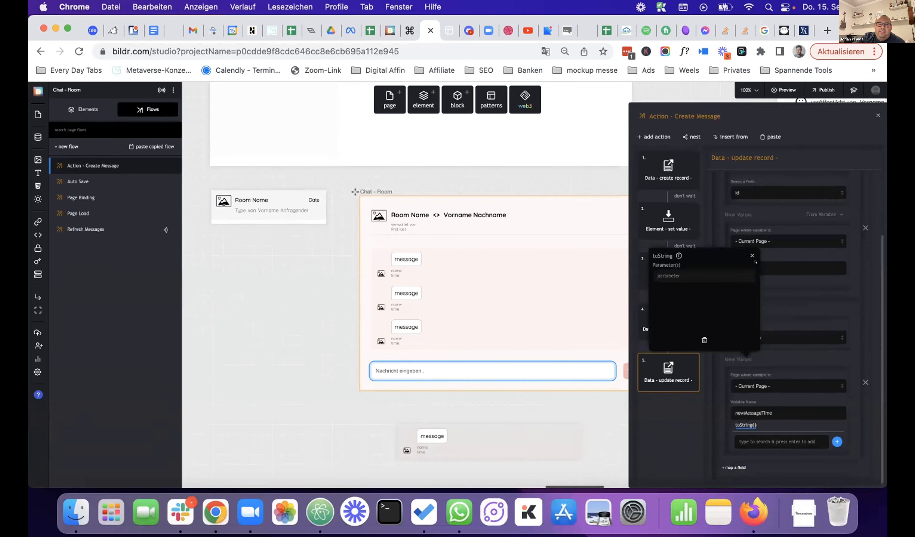
pyautogui.click(794, 348)
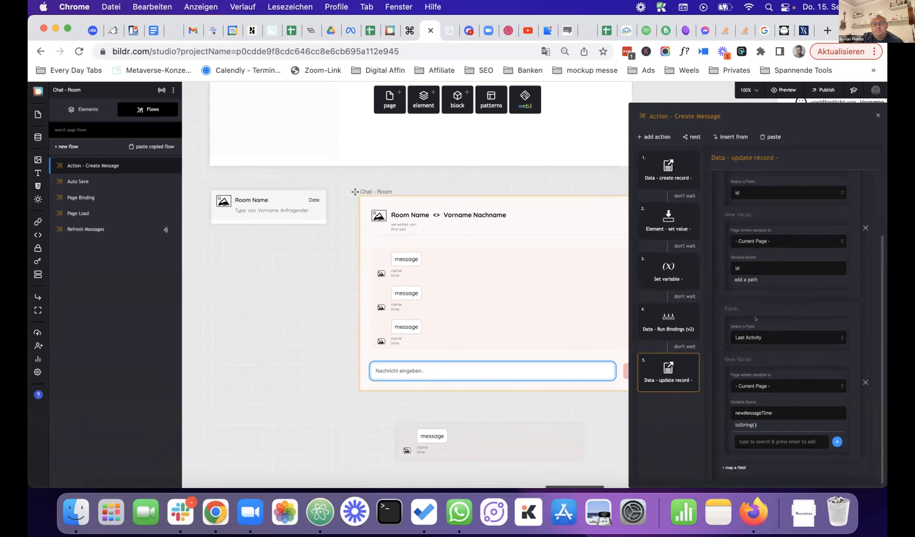
pyautogui.click(449, 30)
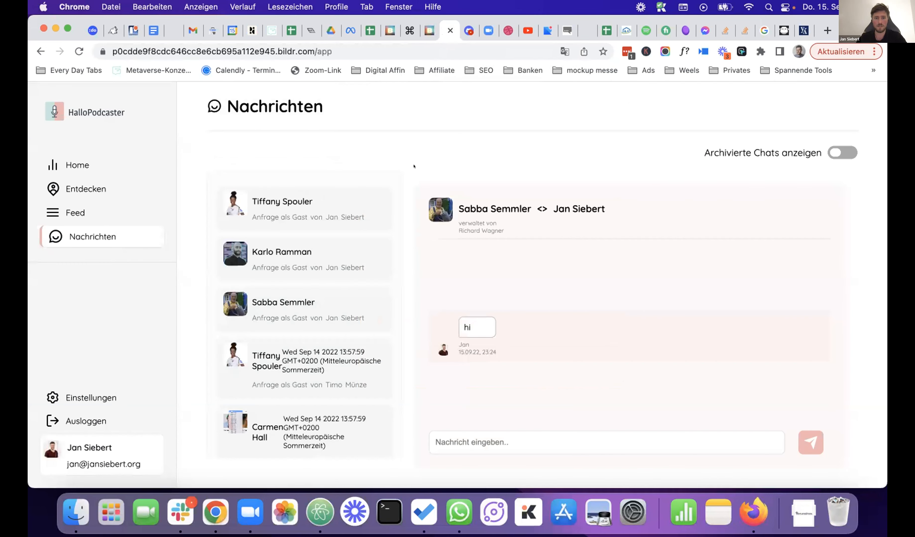
# - Reload the app, open Nachrichten, and send 'hey' in the open chat
pyautogui.press('super+r')
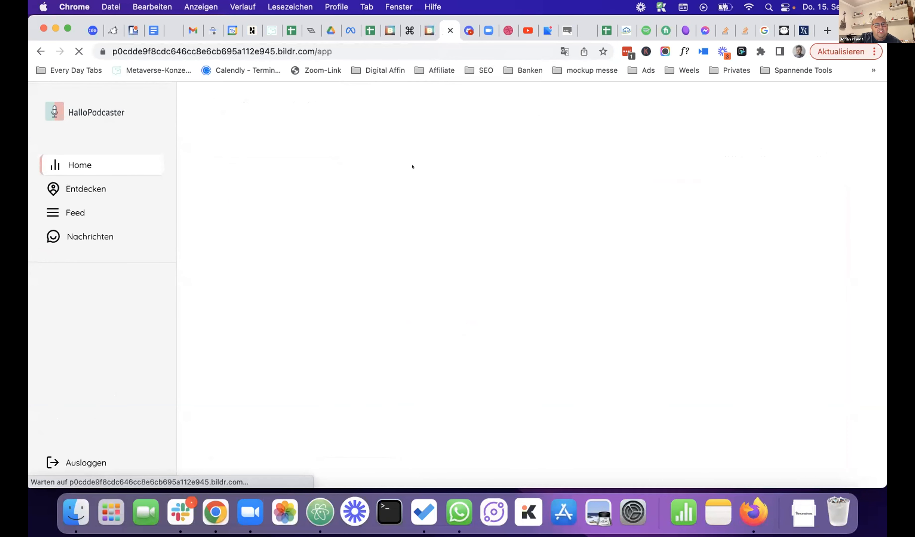
pyautogui.click(117, 236)
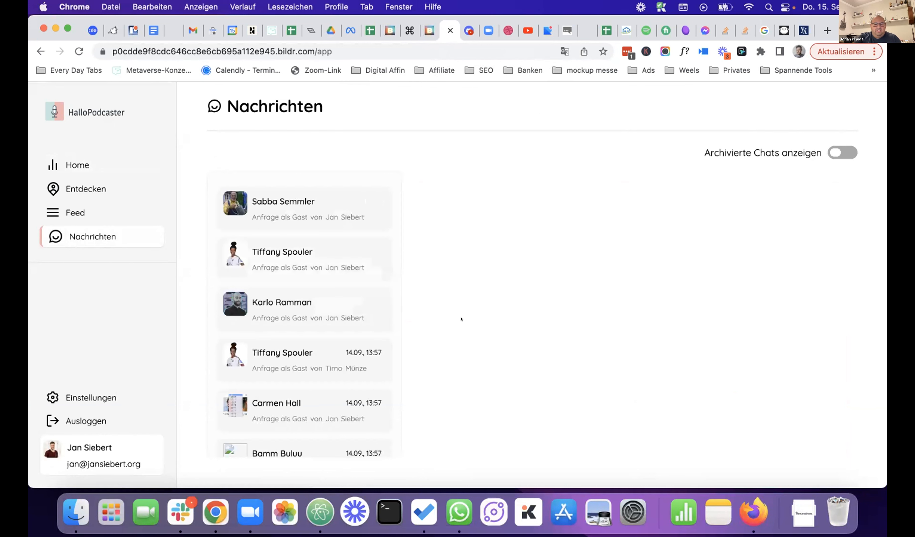
pyautogui.click(527, 437)
pyautogui.write('hey')
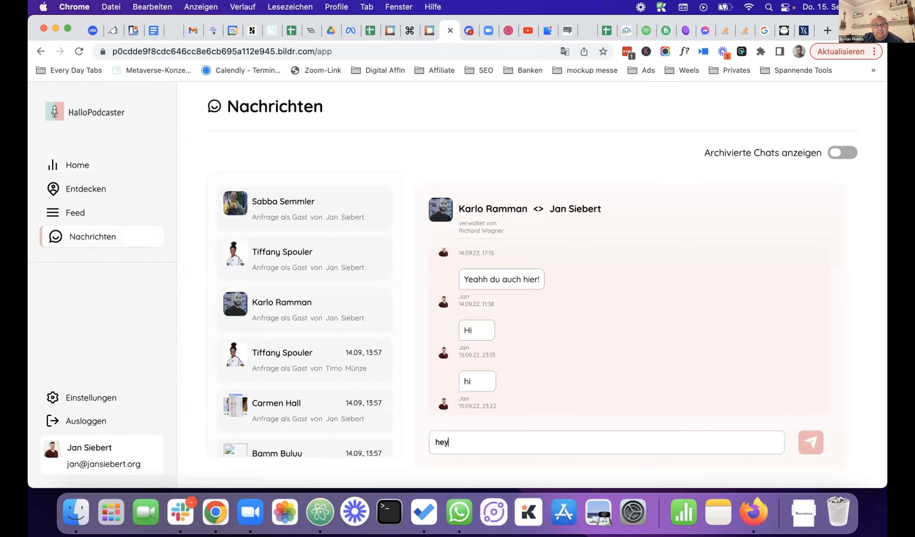
pyautogui.click(805, 444)
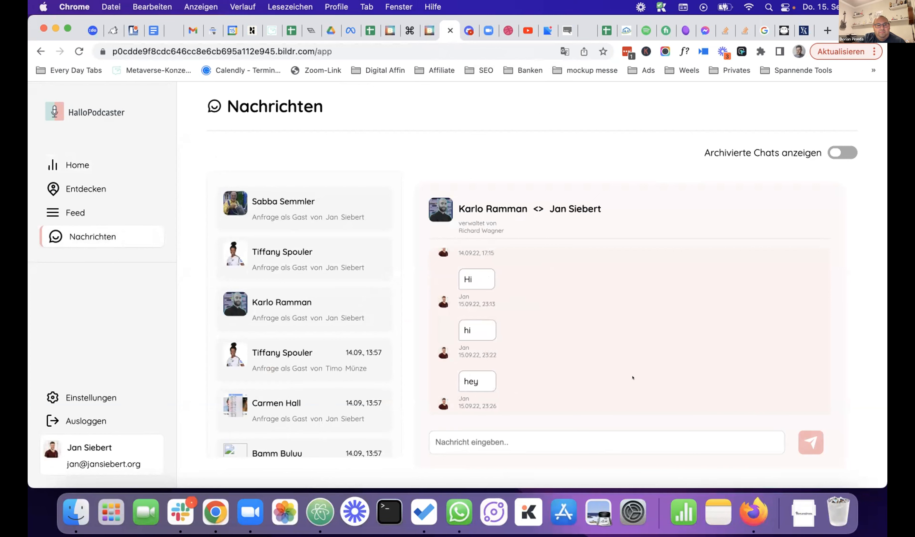
# - Send 'hey' in the fourth chat of the room list as well
pyautogui.click(354, 354)
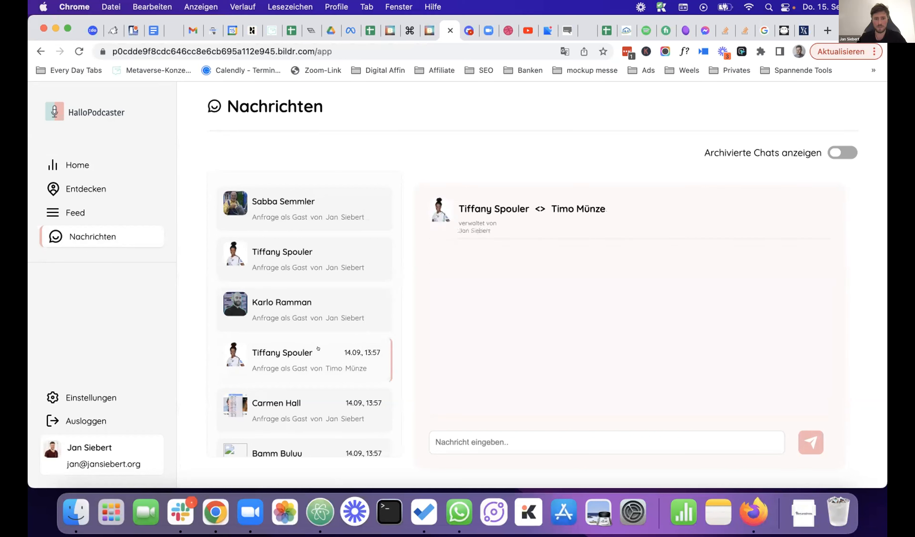
pyautogui.click(498, 442)
pyautogui.write('hey')
pyautogui.click(811, 441)
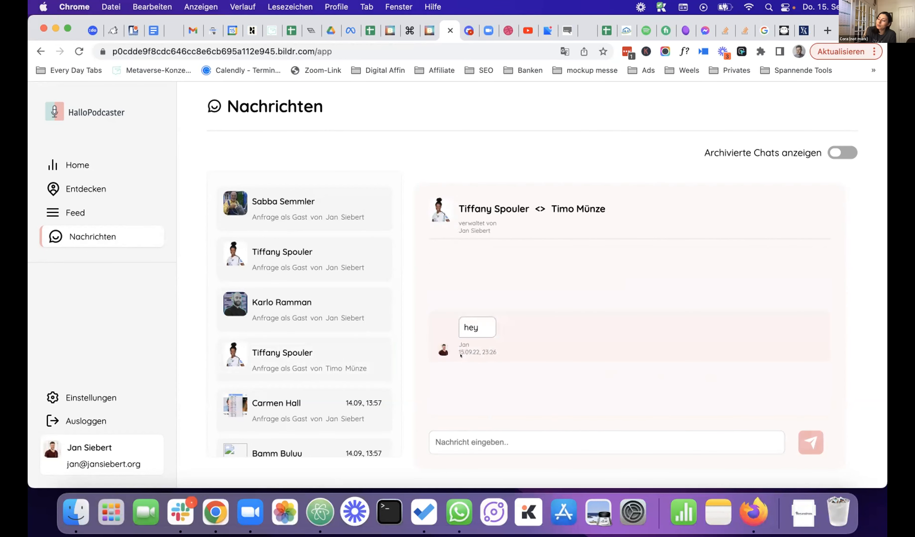